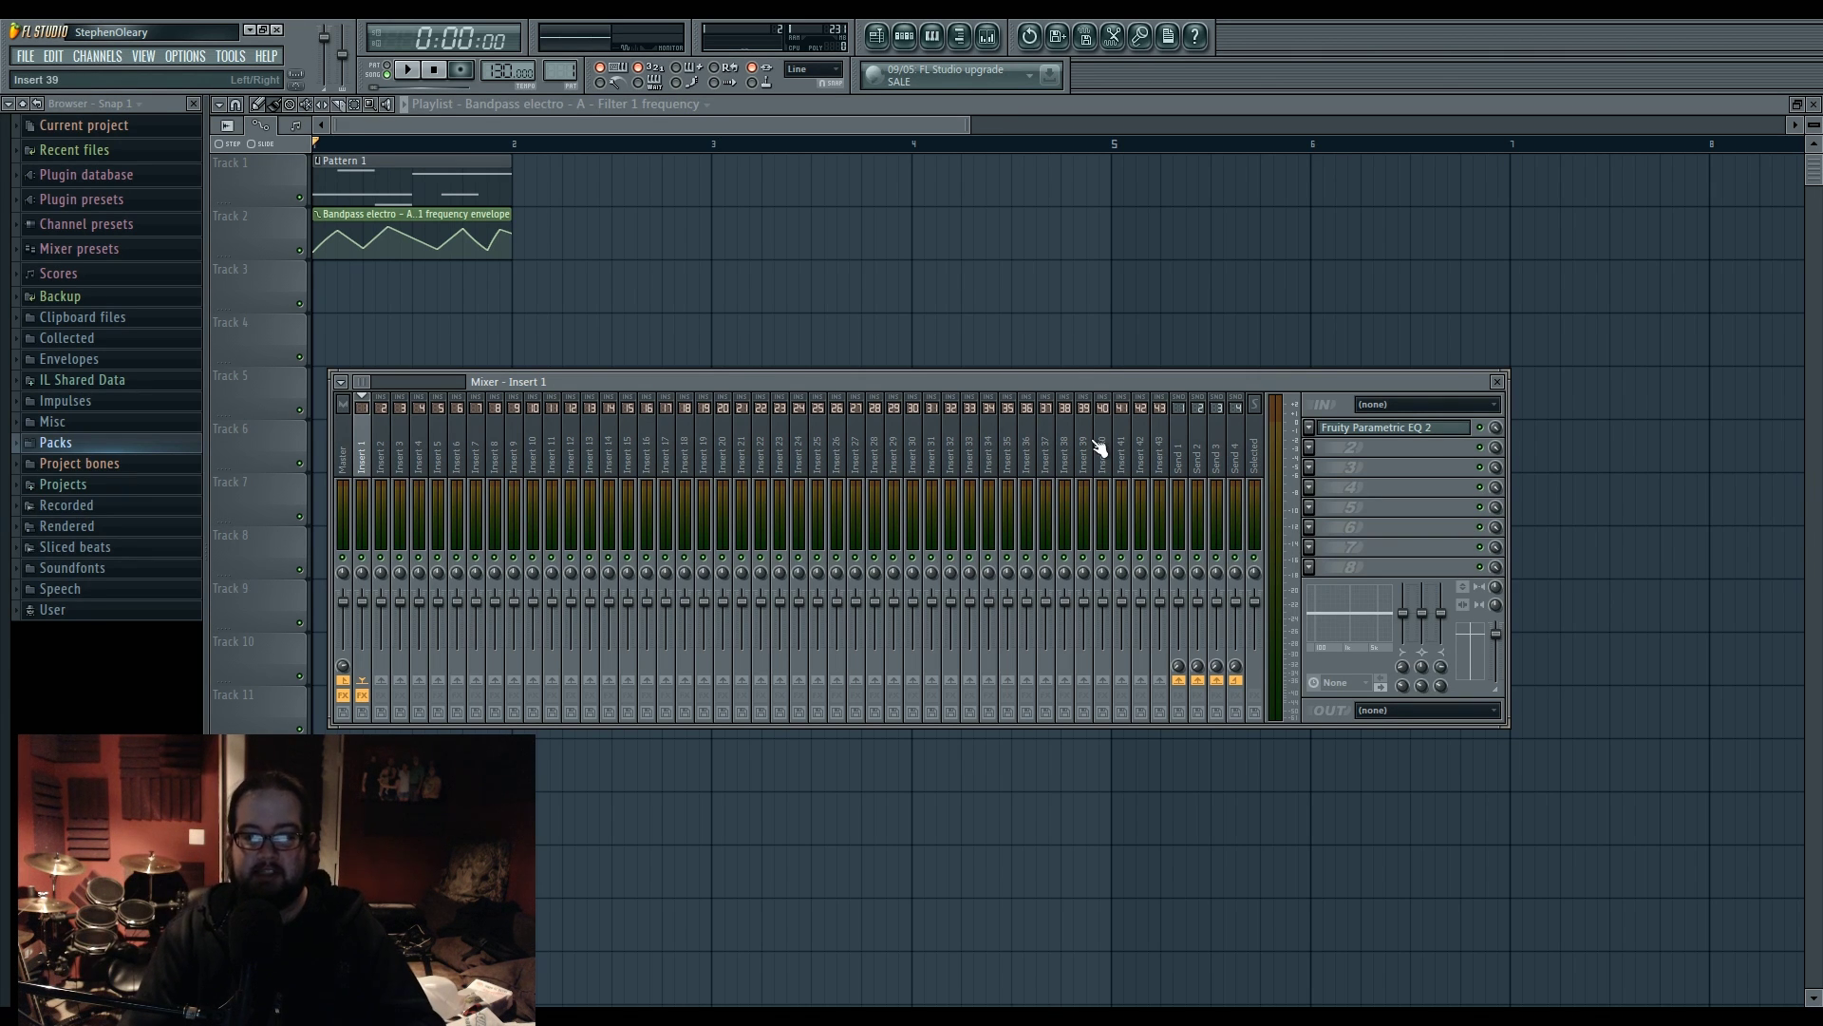
Step: Show the mixer's empty Selected track and move the Mixer window up and right
{"action": "left_click", "coordinate": [1253, 454]}
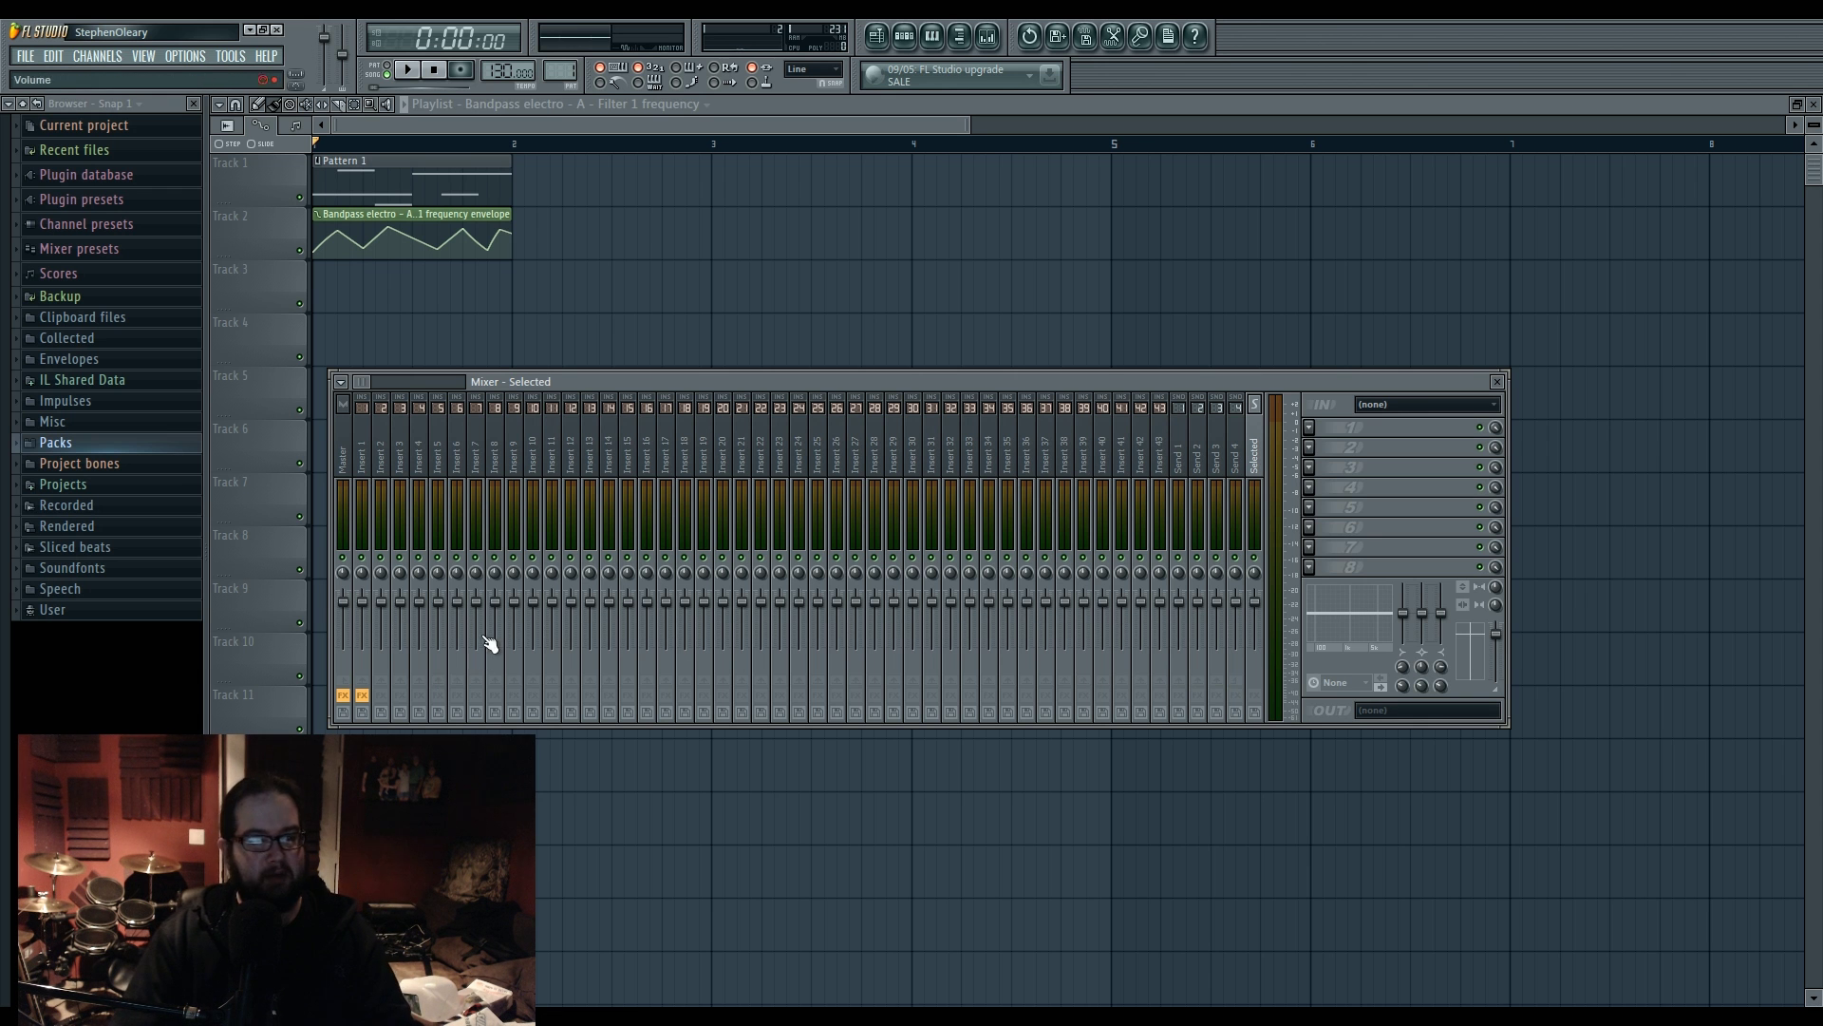
{"action": "left_click_drag", "start_coordinate": [826, 381], "coordinate": [862, 321]}
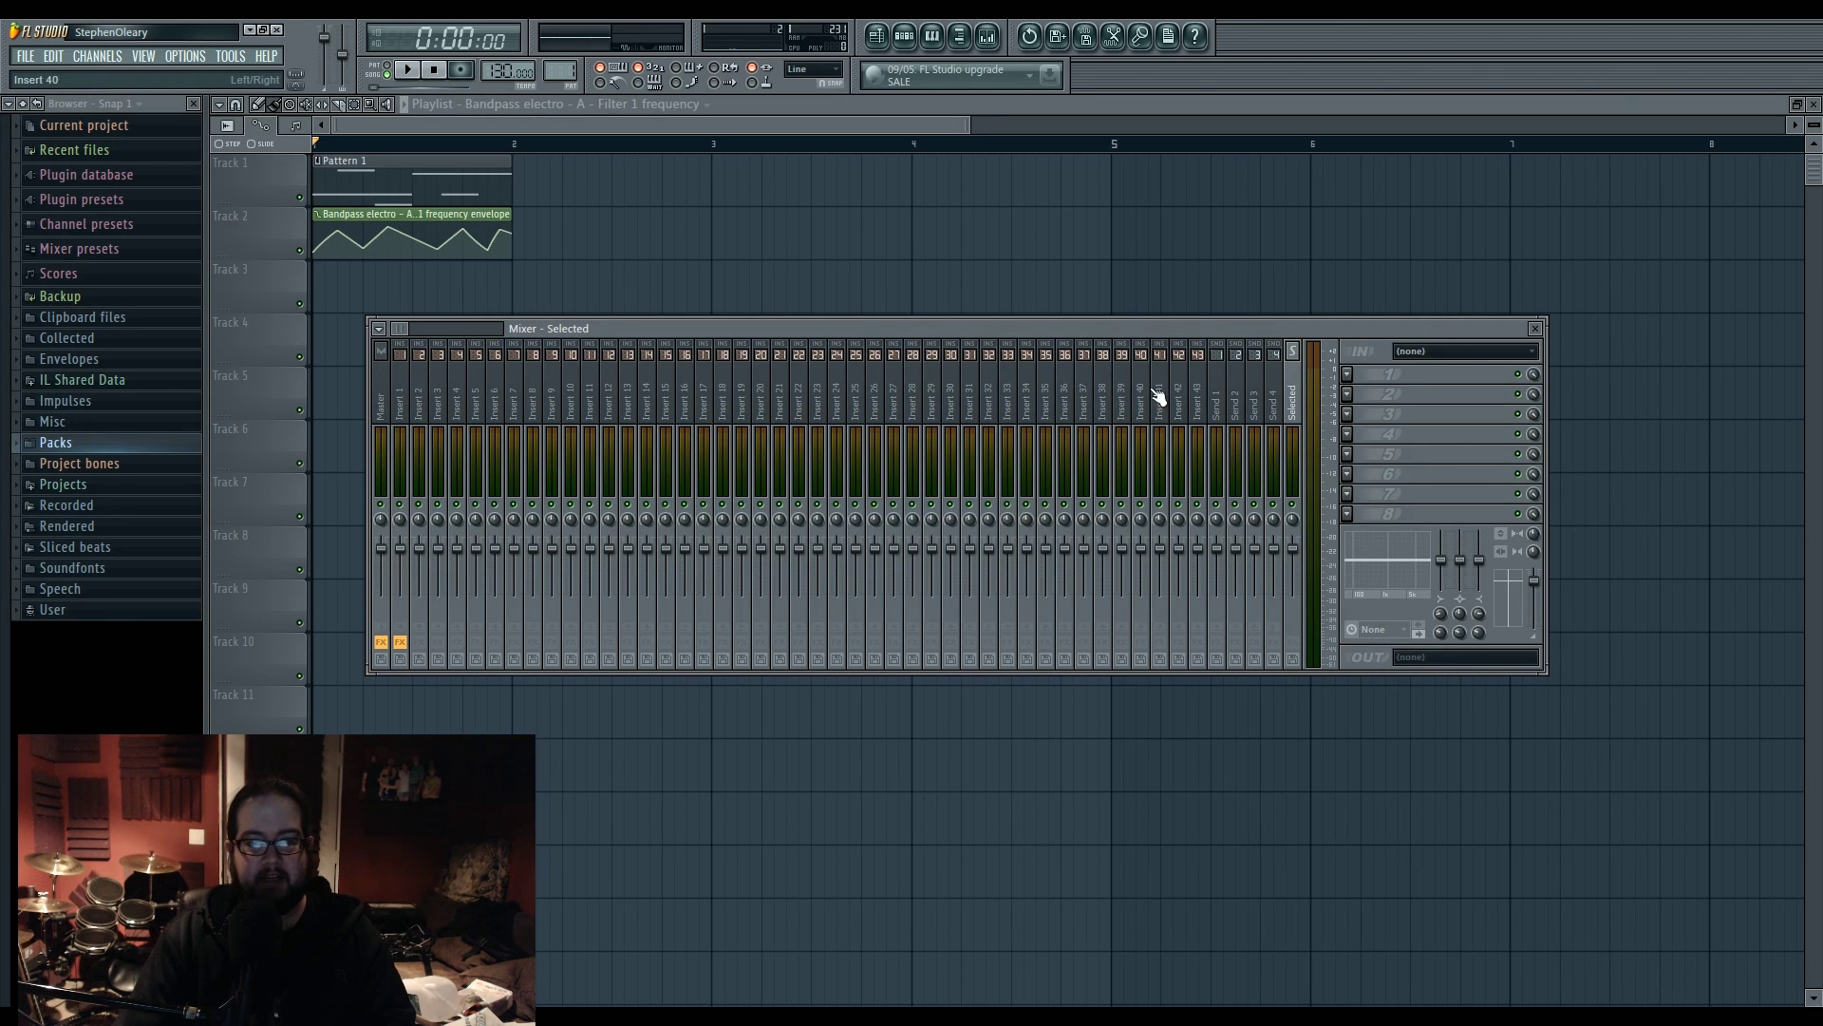
Step: Compare Insert 1's Parametric EQ 2 chain with the empty Selected track, ending on Selected's first FX slot
{"action": "left_click", "coordinate": [501, 392]}
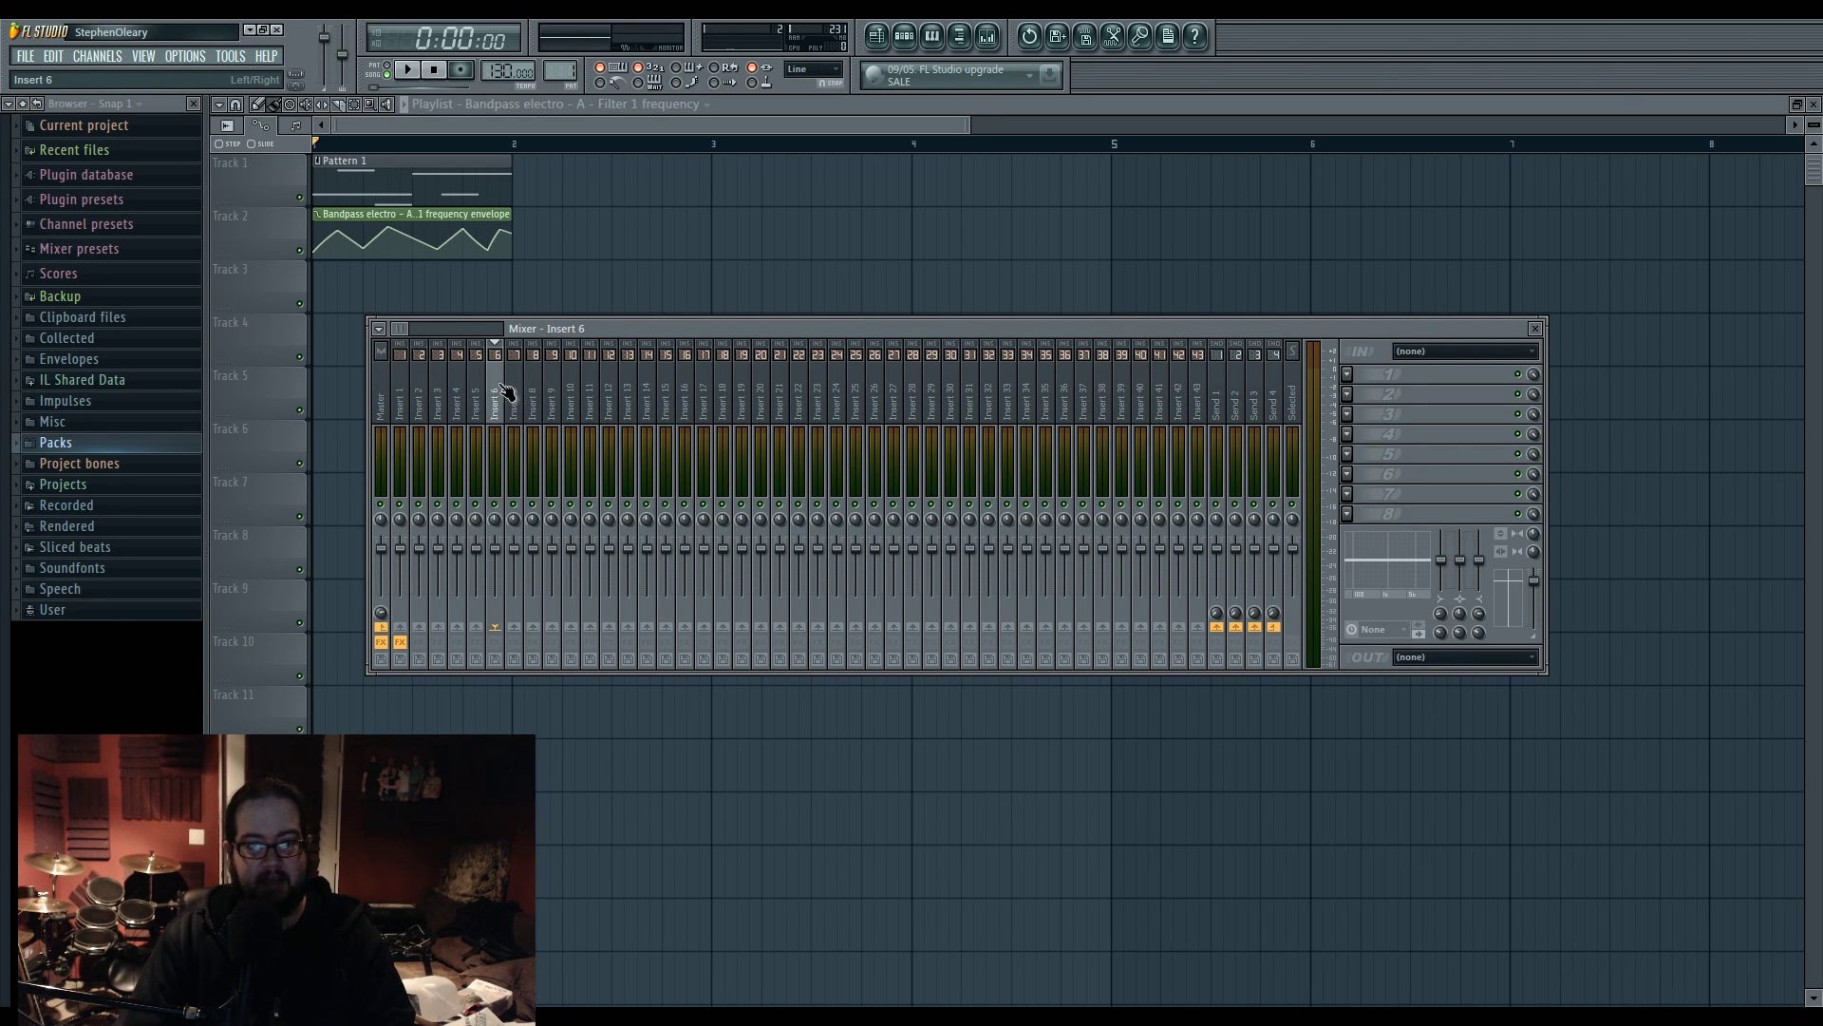
{"action": "left_click", "coordinate": [407, 394]}
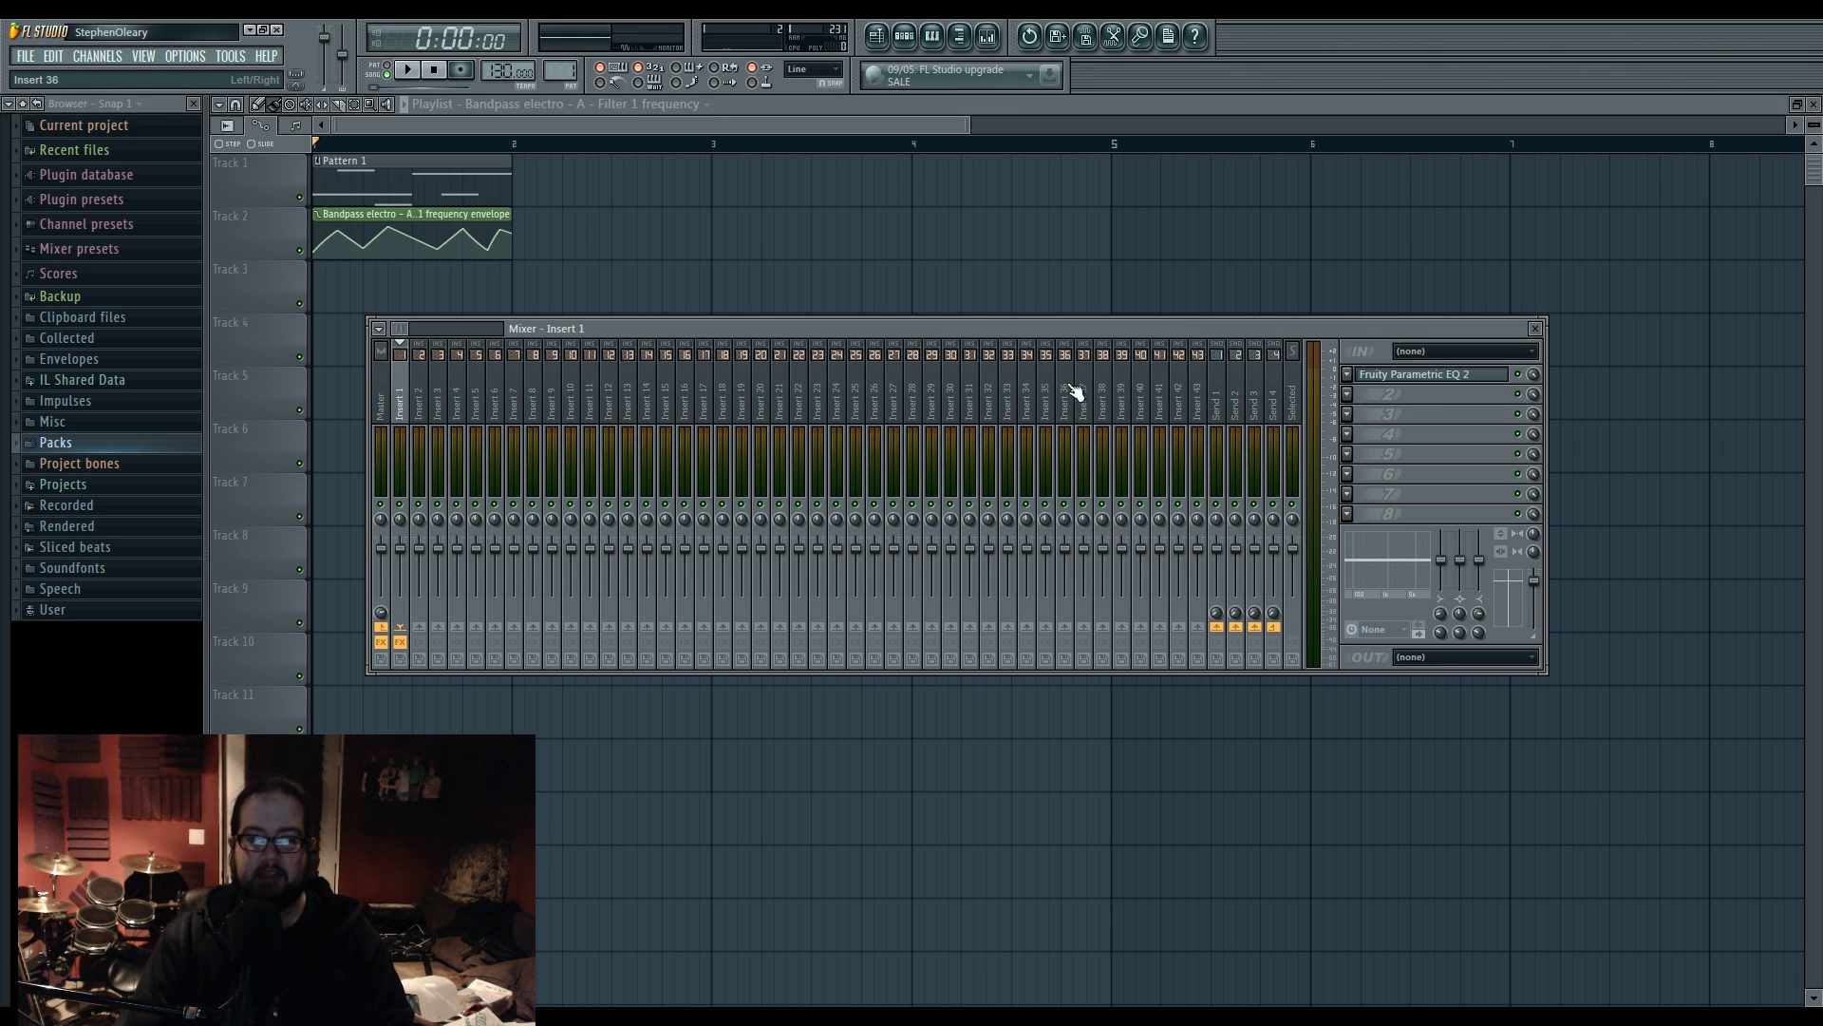
{"action": "left_click", "coordinate": [1296, 402]}
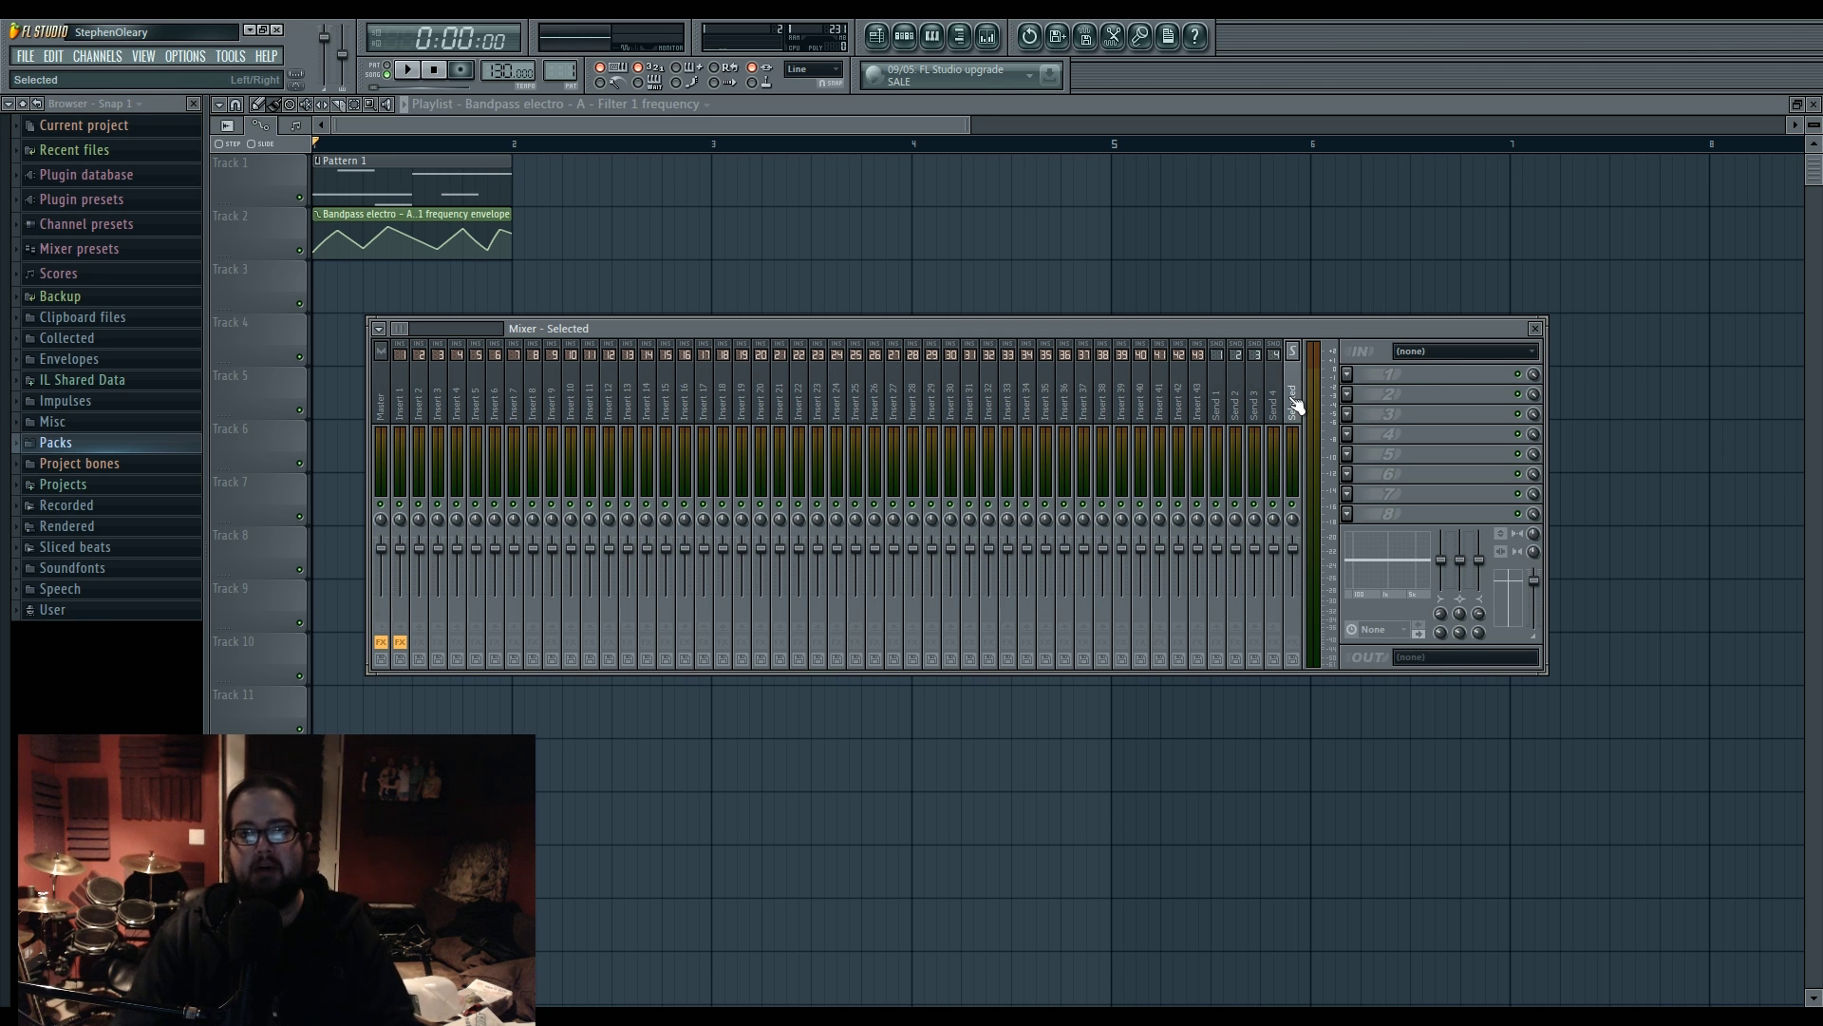
{"action": "left_click", "coordinate": [401, 404]}
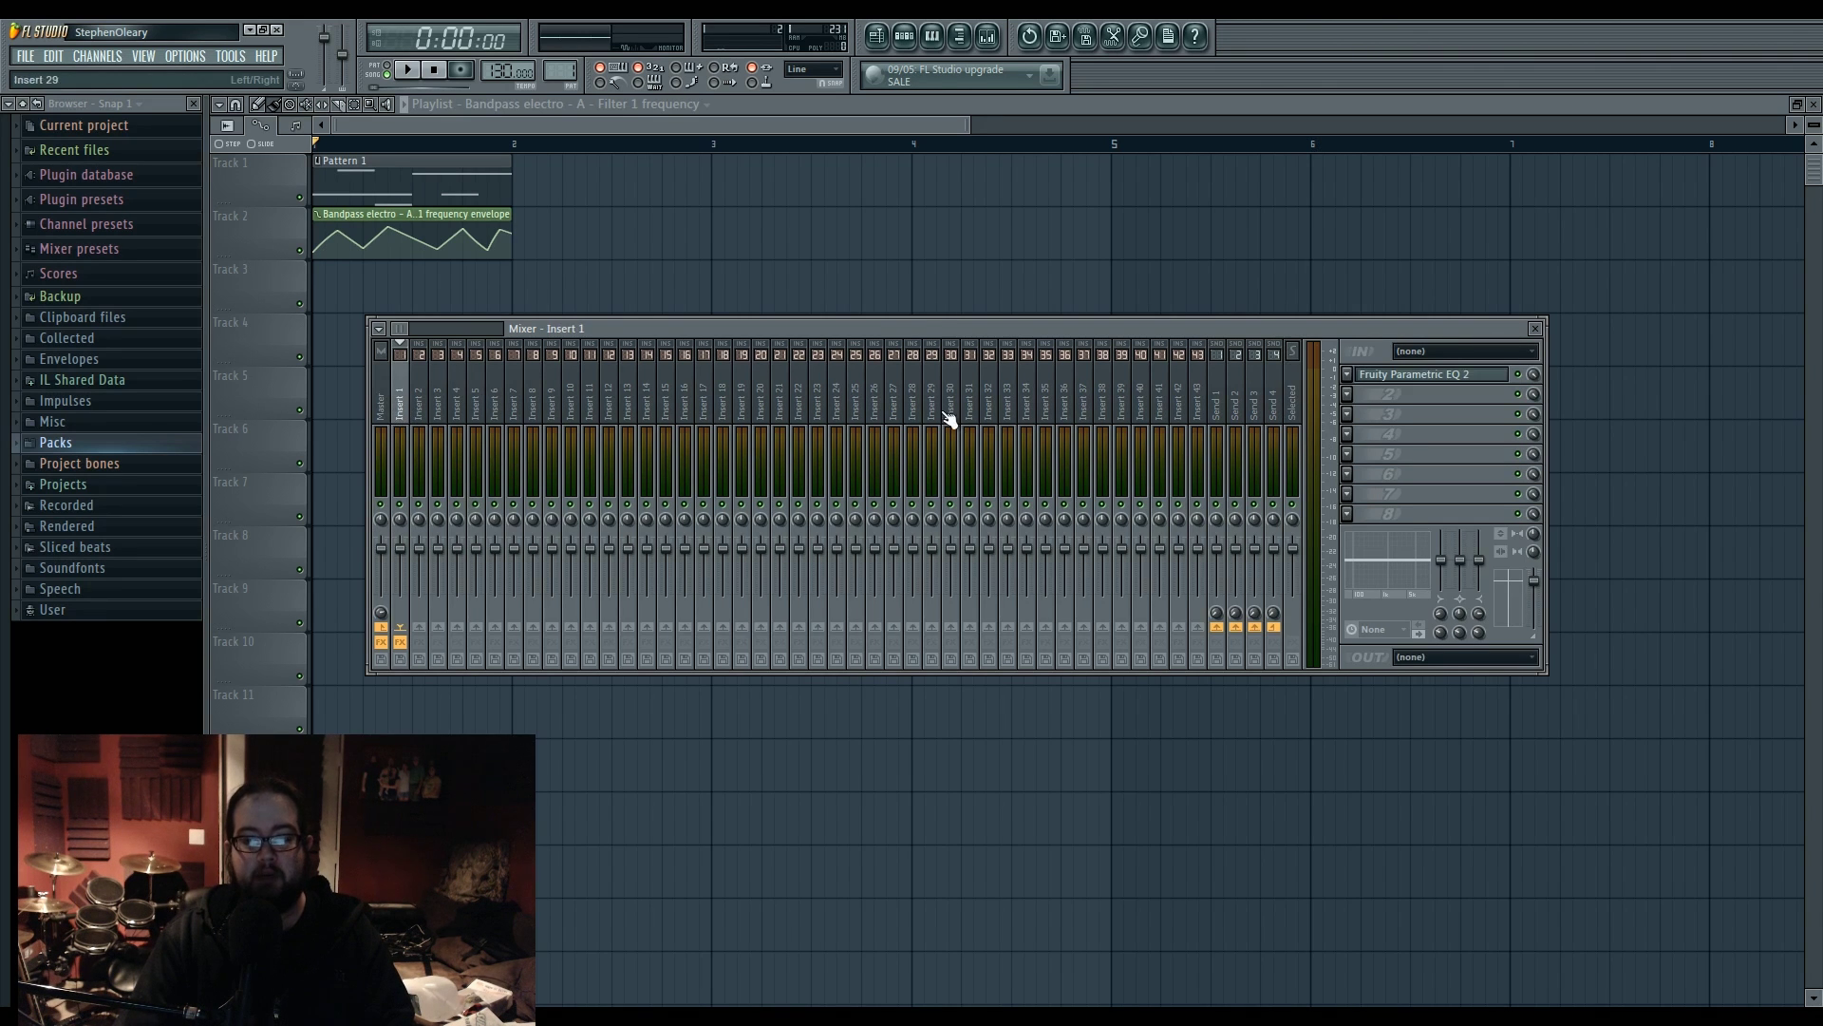
{"action": "left_click", "coordinate": [1295, 404]}
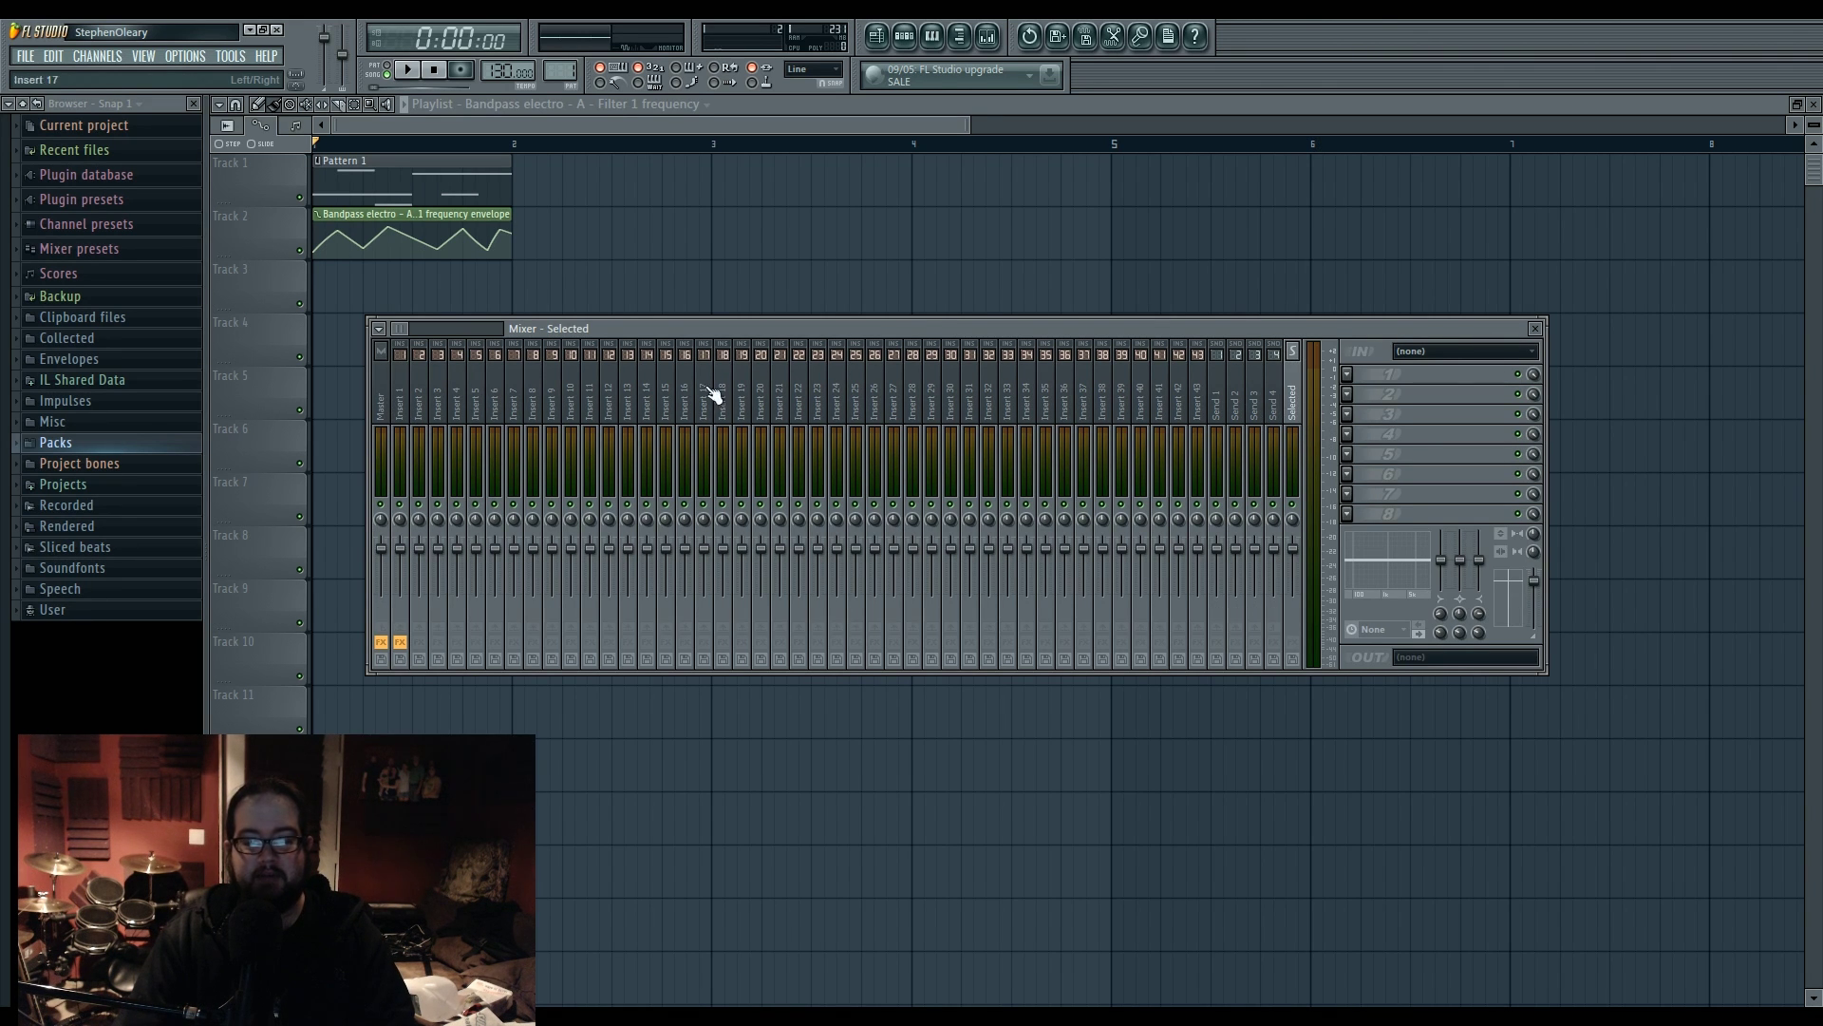
{"action": "left_click", "coordinate": [411, 391]}
{"action": "left_click", "coordinate": [1294, 403]}
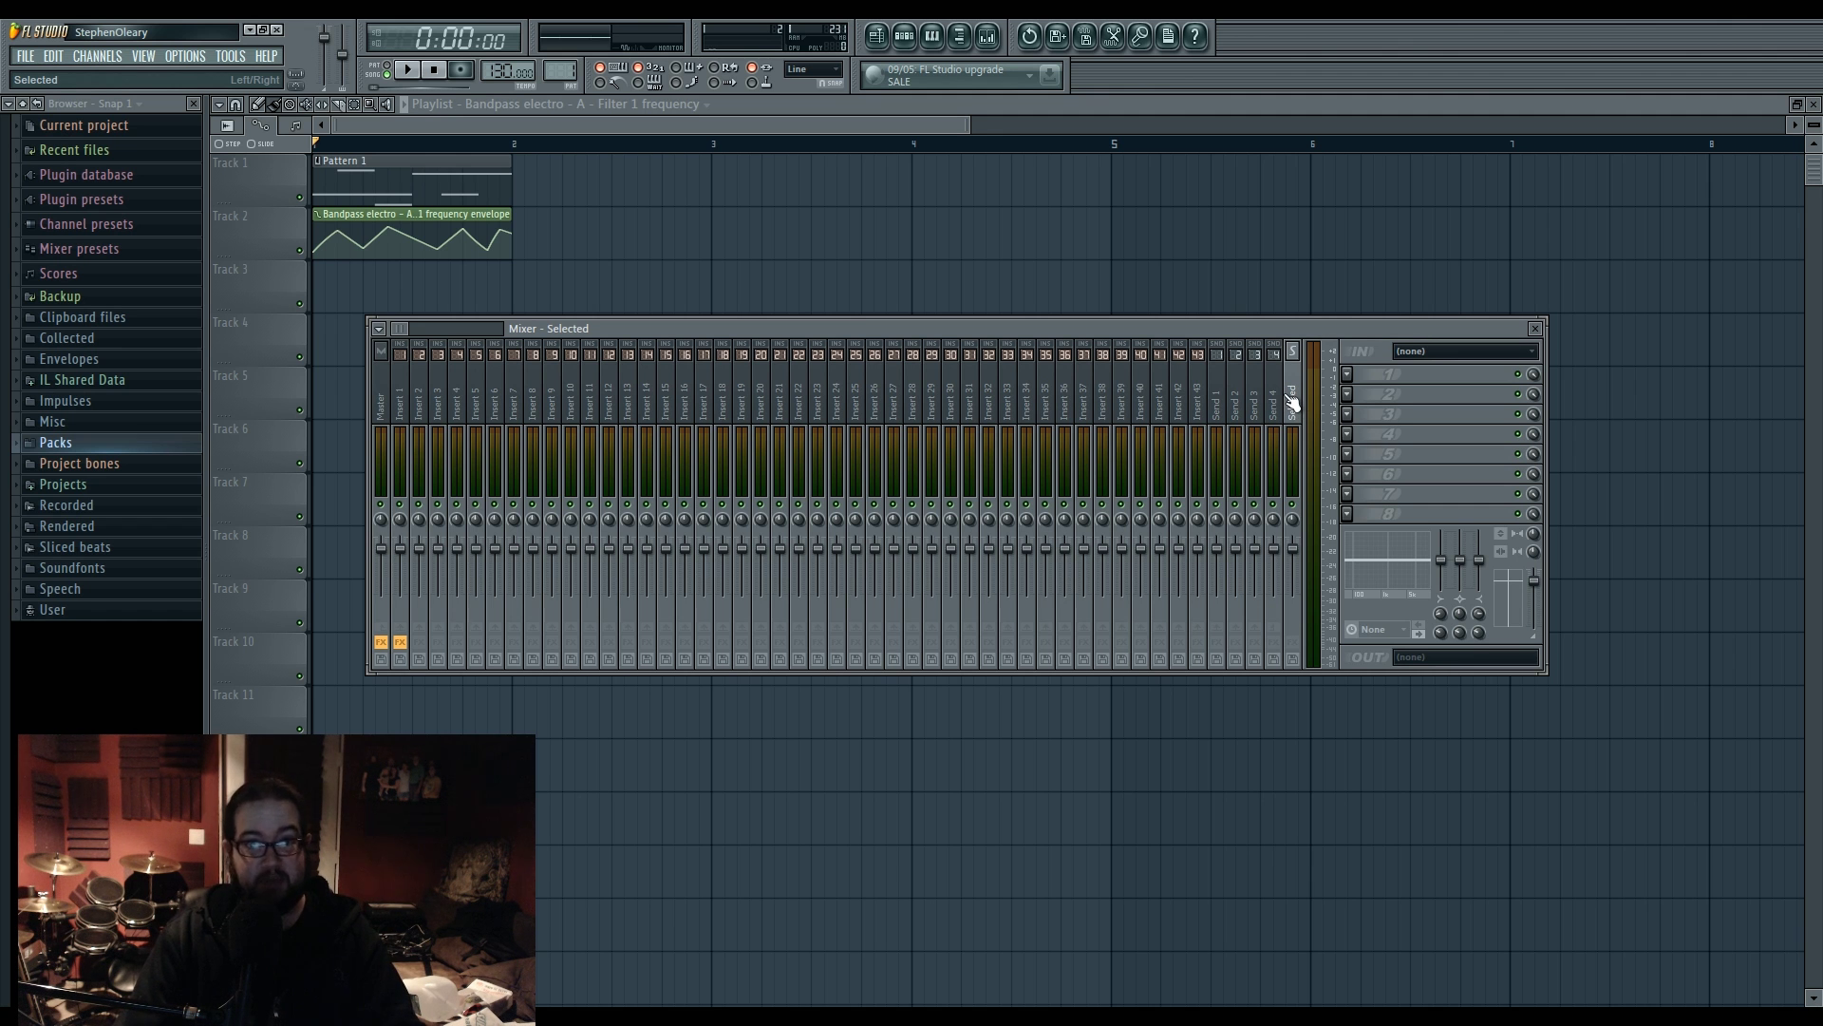
{"action": "left_click", "coordinate": [416, 389]}
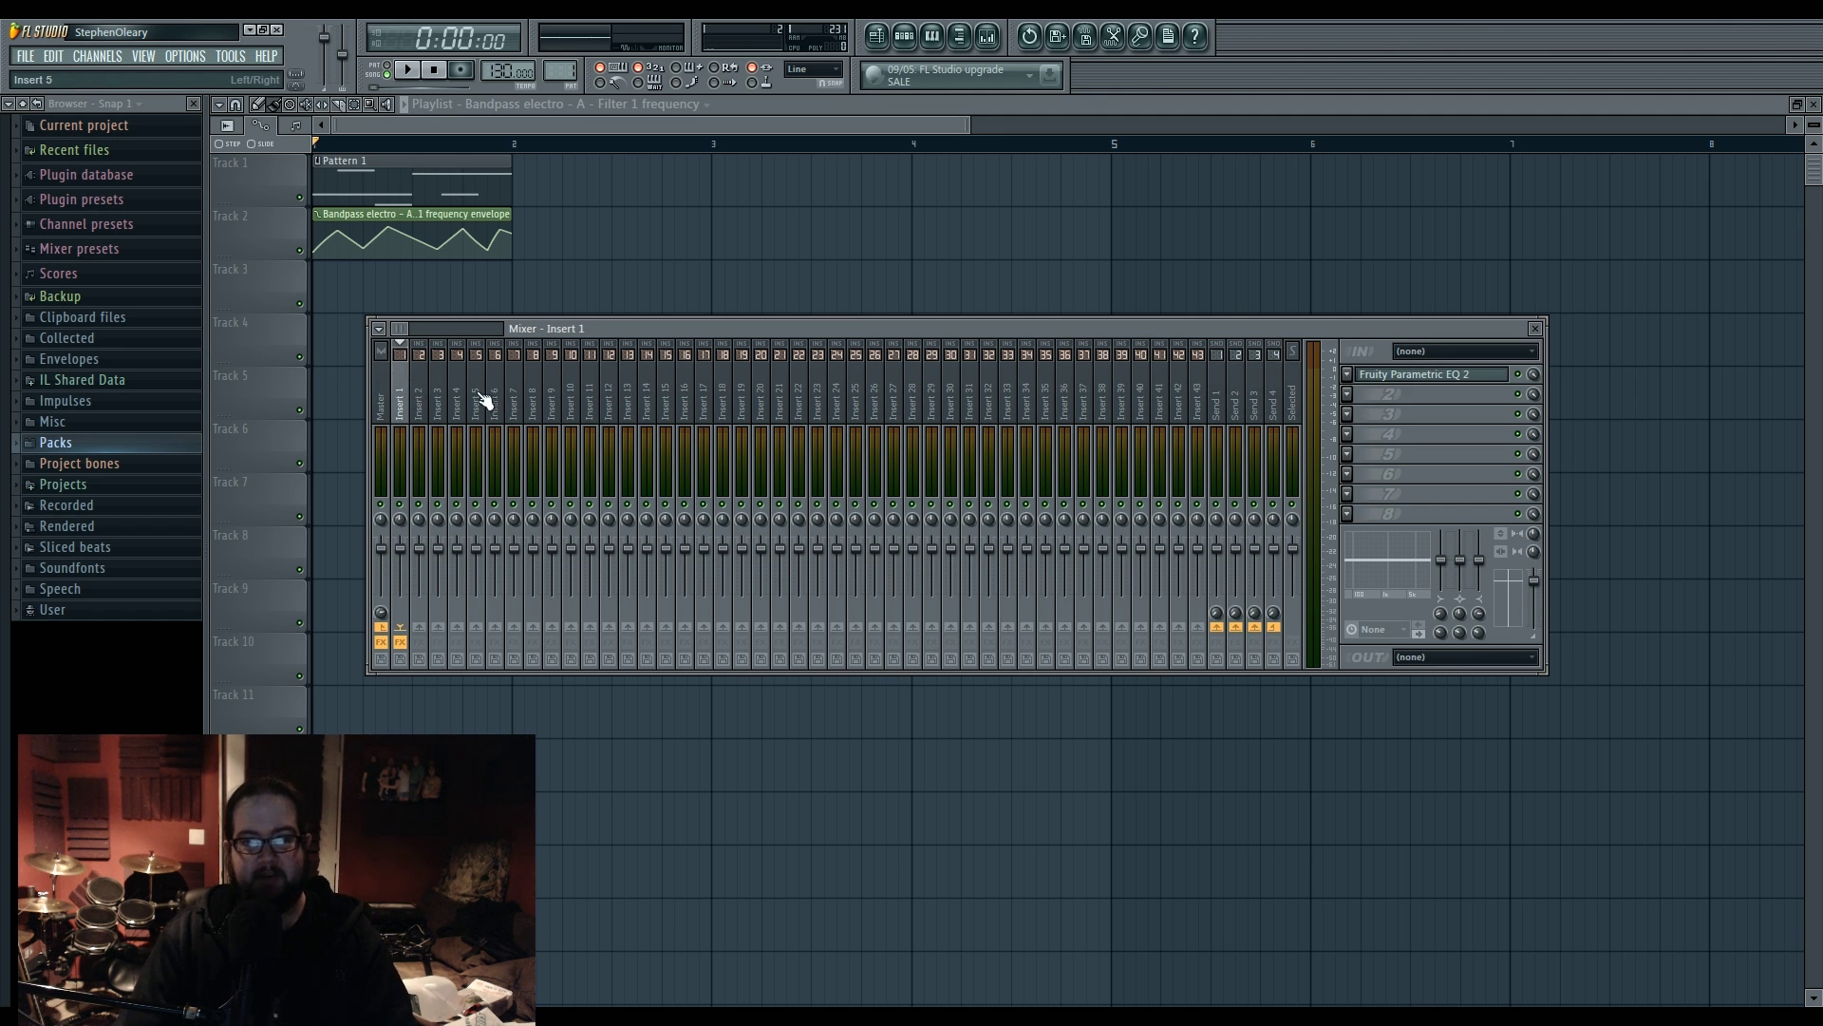
{"action": "left_click", "coordinate": [1297, 368]}
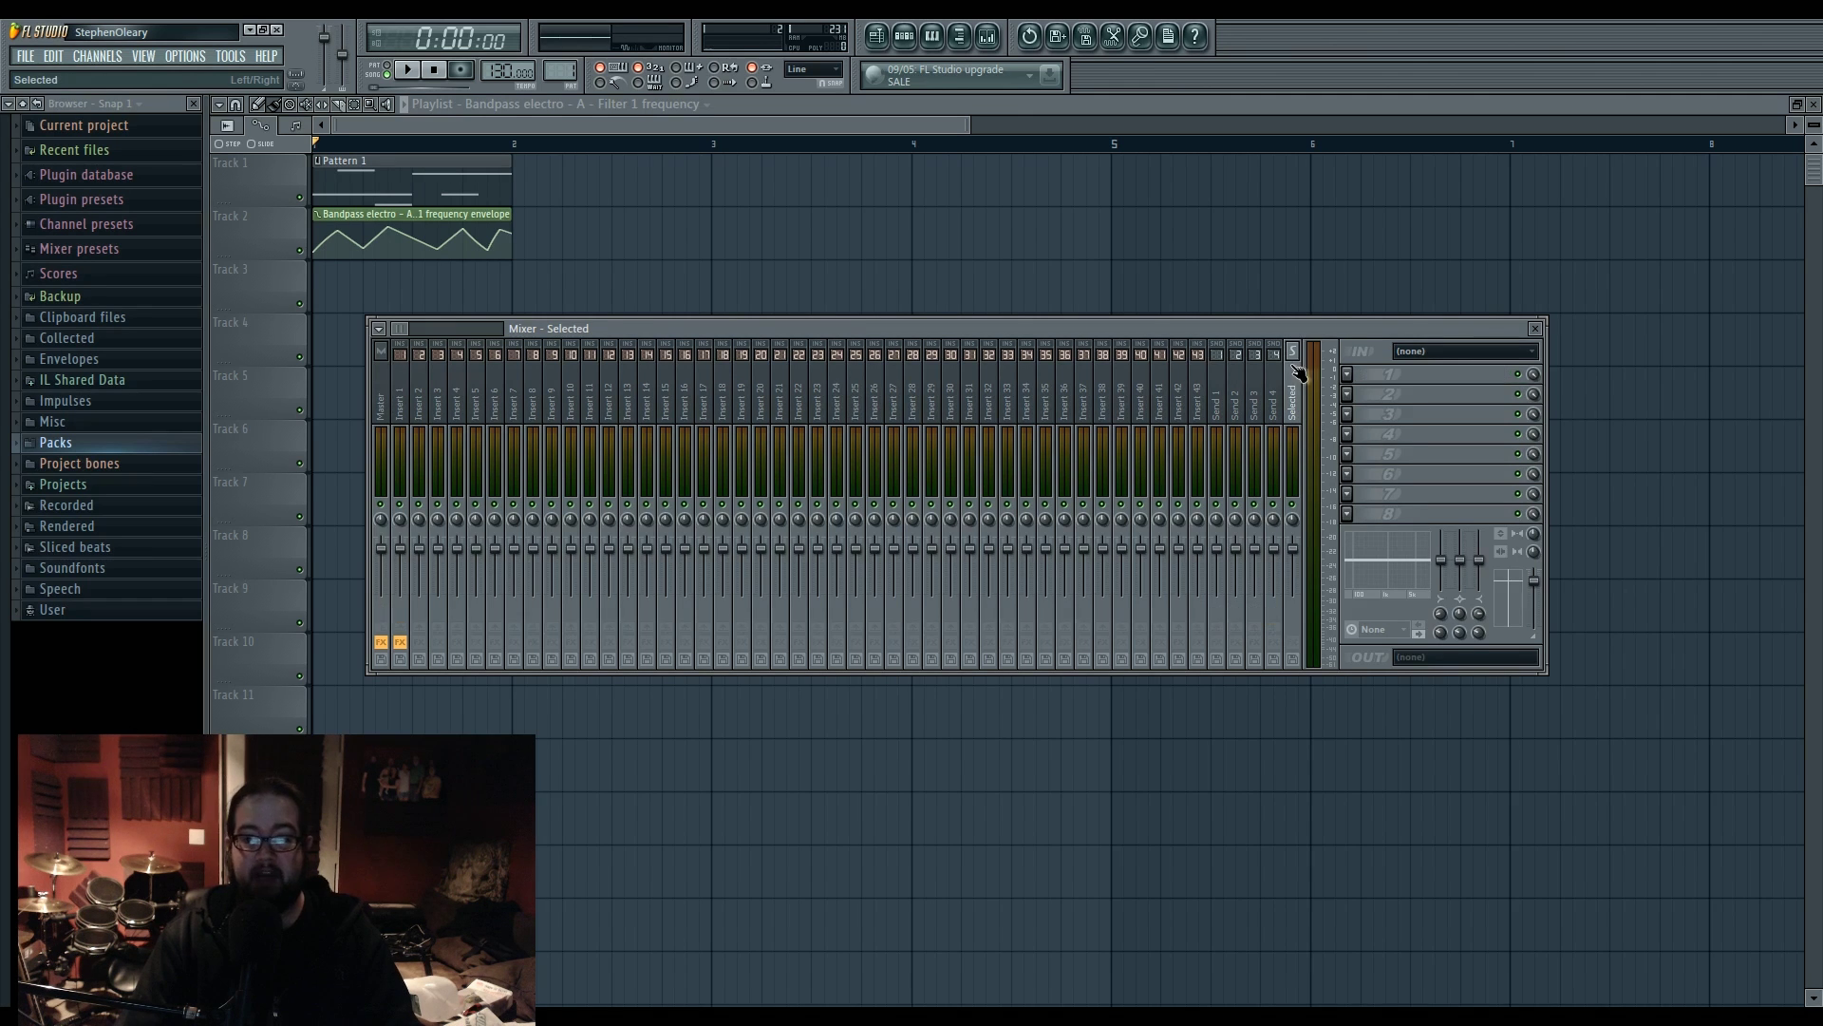
{"action": "left_click", "coordinate": [1352, 375]}
Step: Load Edison into the Selected track's first effect slot and move its window aside
{"action": "left_click", "coordinate": [1628, 225]}
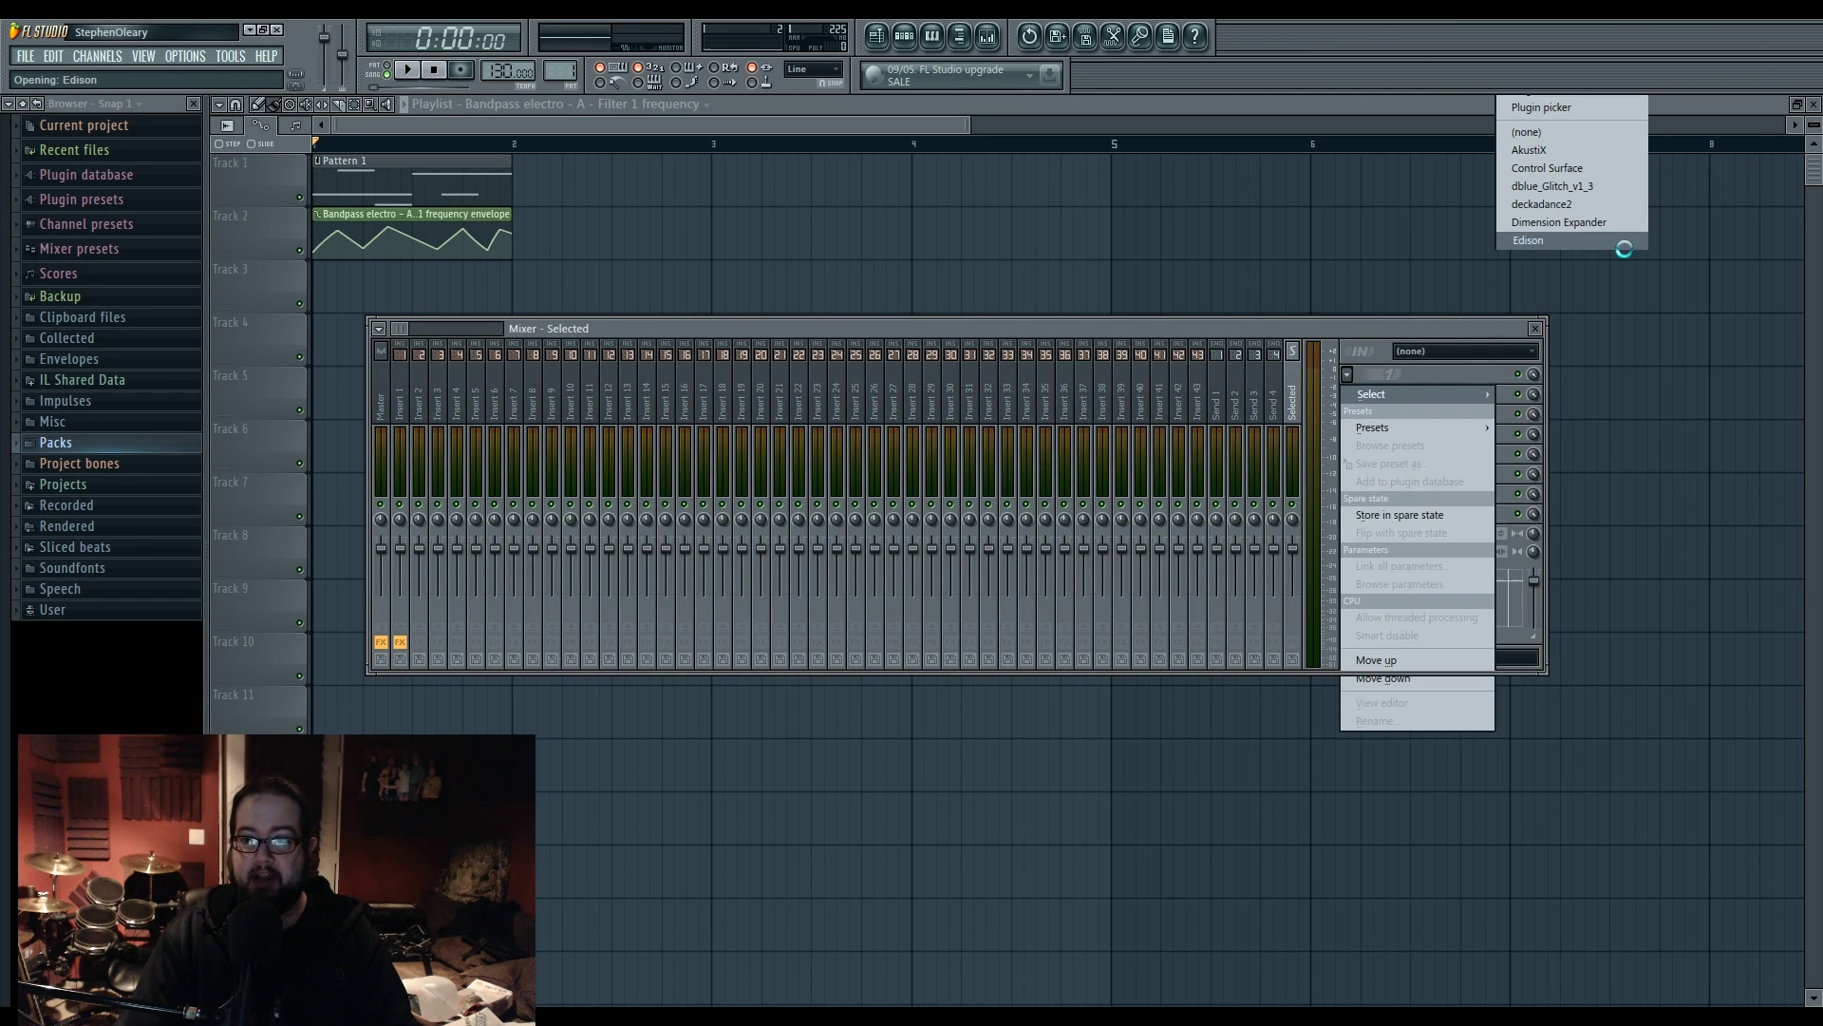
{"action": "left_click", "coordinate": [1620, 244]}
{"action": "left_click_drag", "start_coordinate": [707, 235], "coordinate": [1247, 209]}
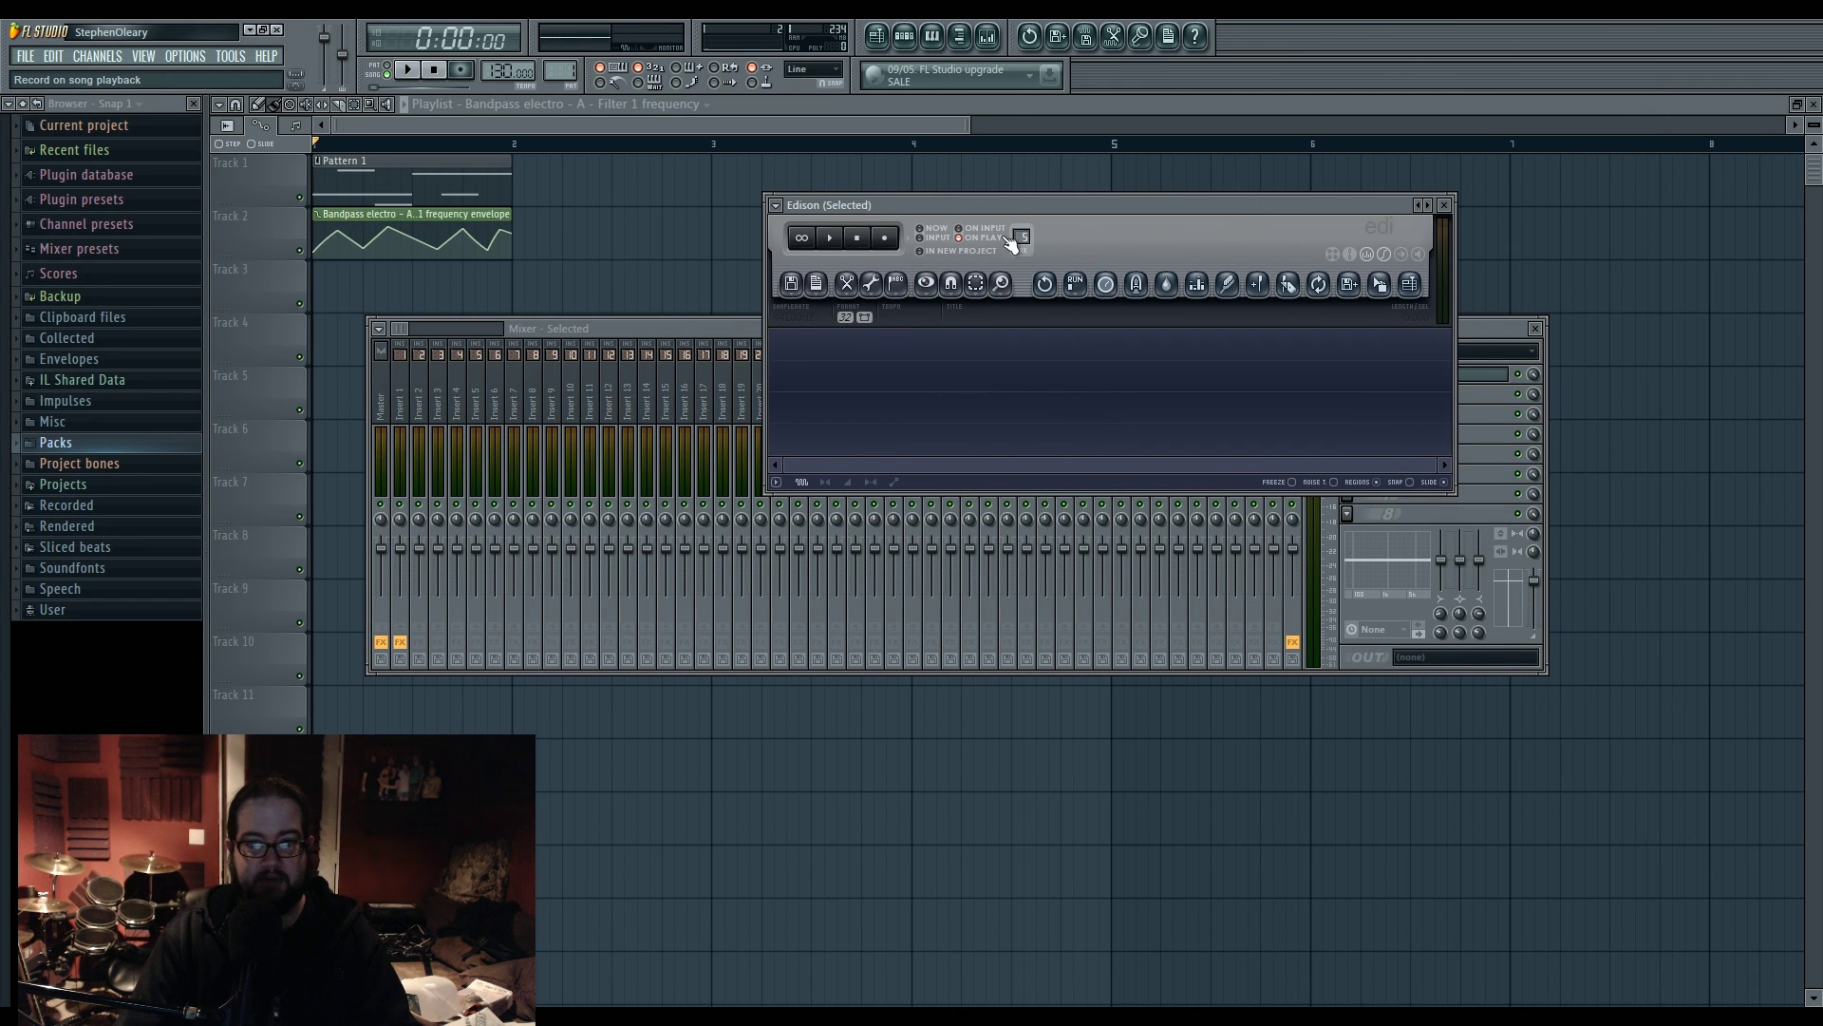
Step: Record the Insert 1 bass into Edison on playback, then delete the tail after the Song jump marker
{"action": "left_click", "coordinate": [410, 392]}
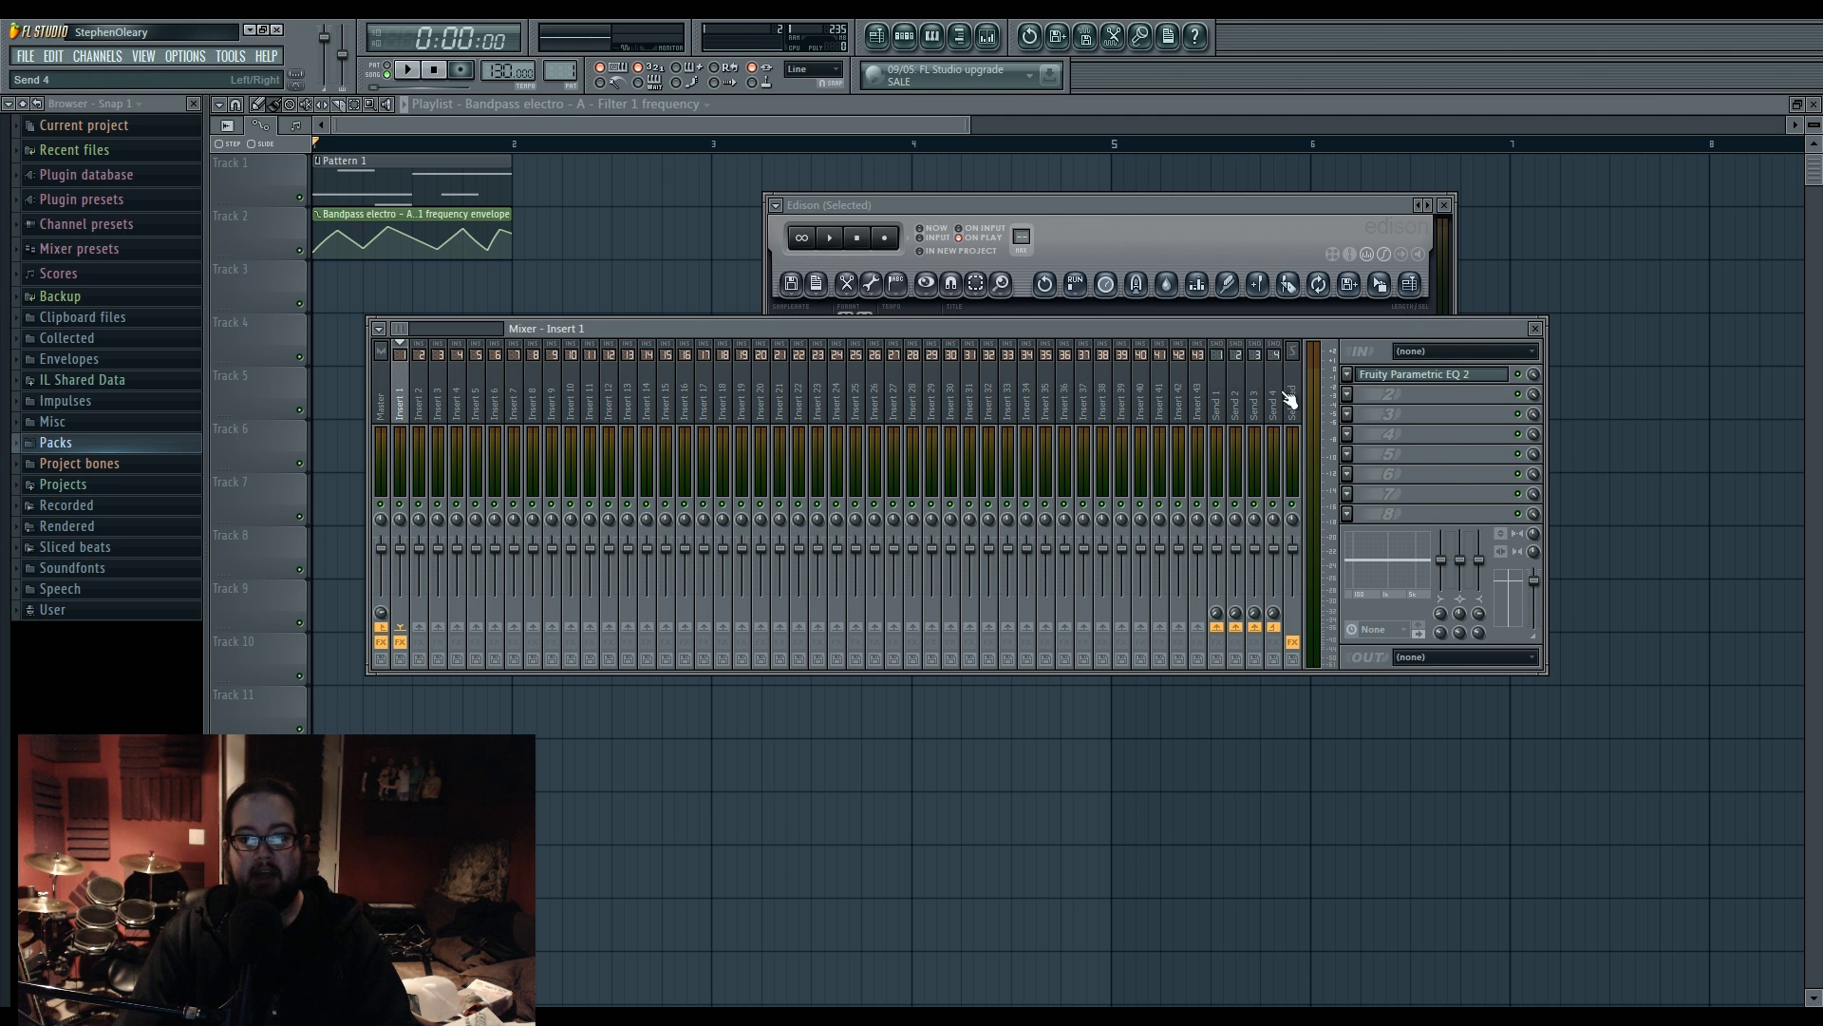
{"action": "left_click", "coordinate": [1244, 239]}
{"action": "left_click", "coordinate": [884, 237]}
{"action": "left_click", "coordinate": [408, 69]}
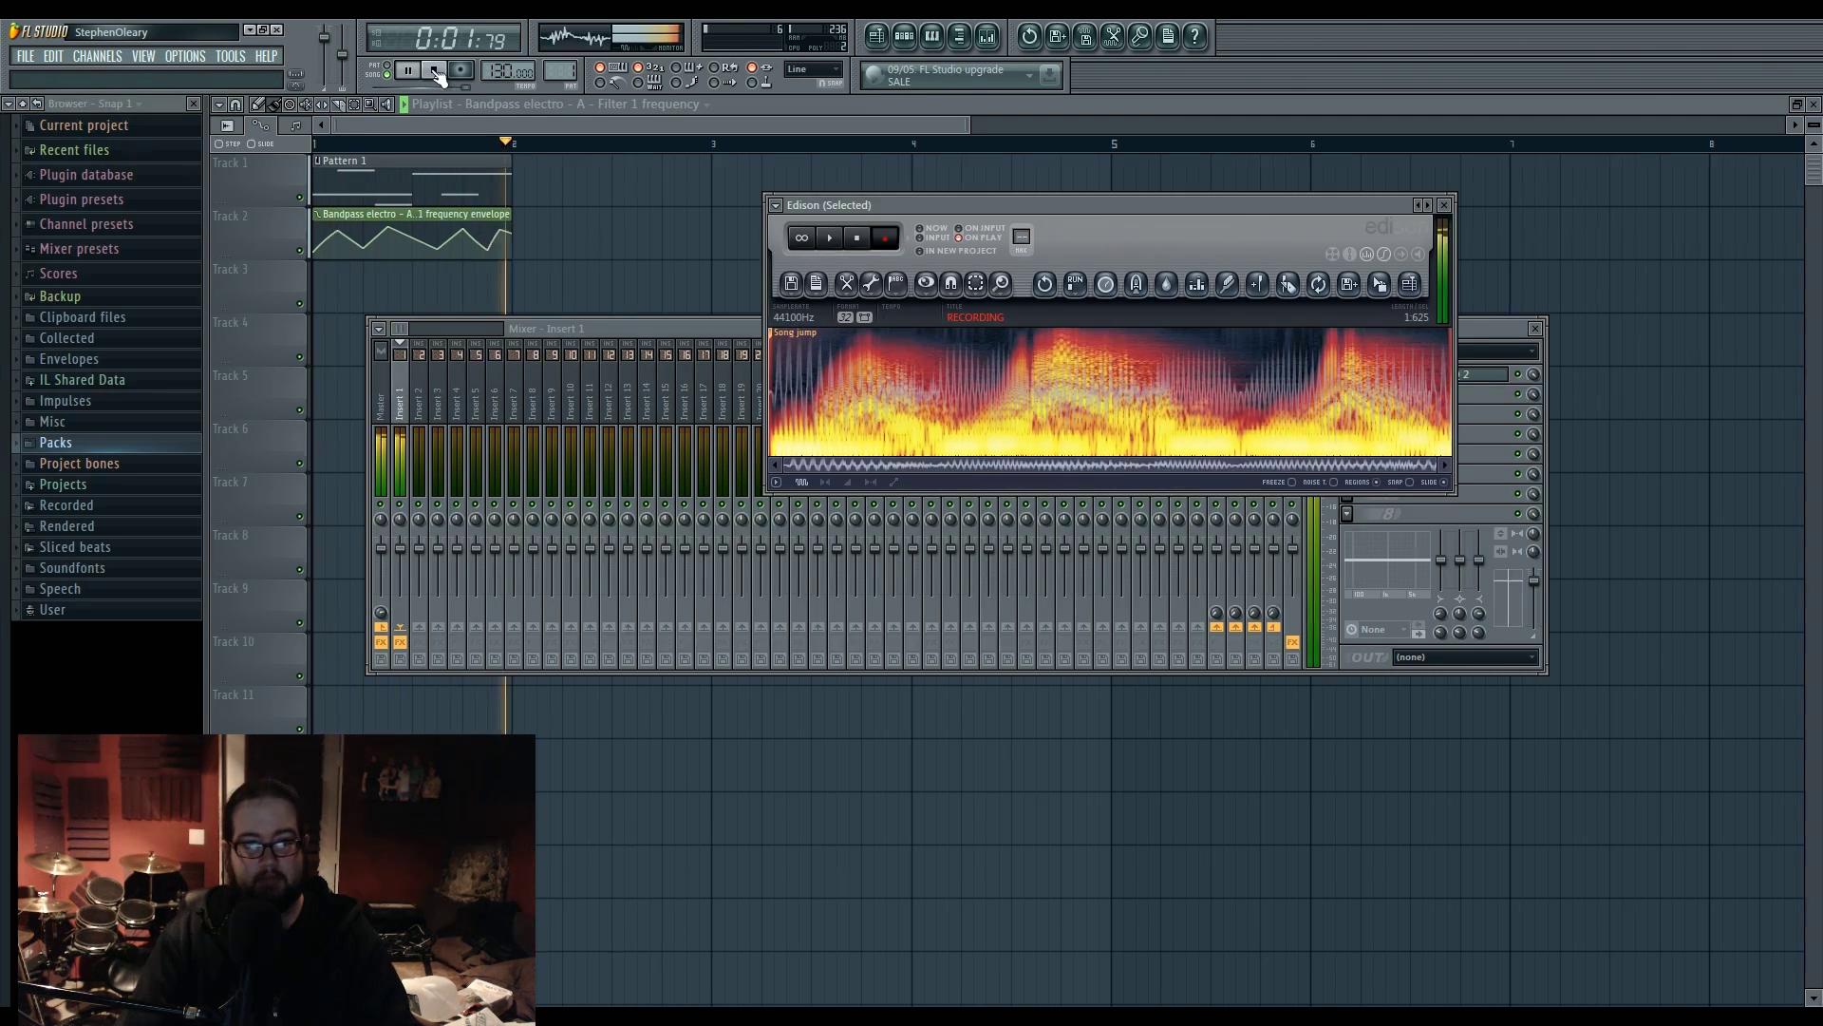
{"action": "left_click", "coordinate": [434, 70]}
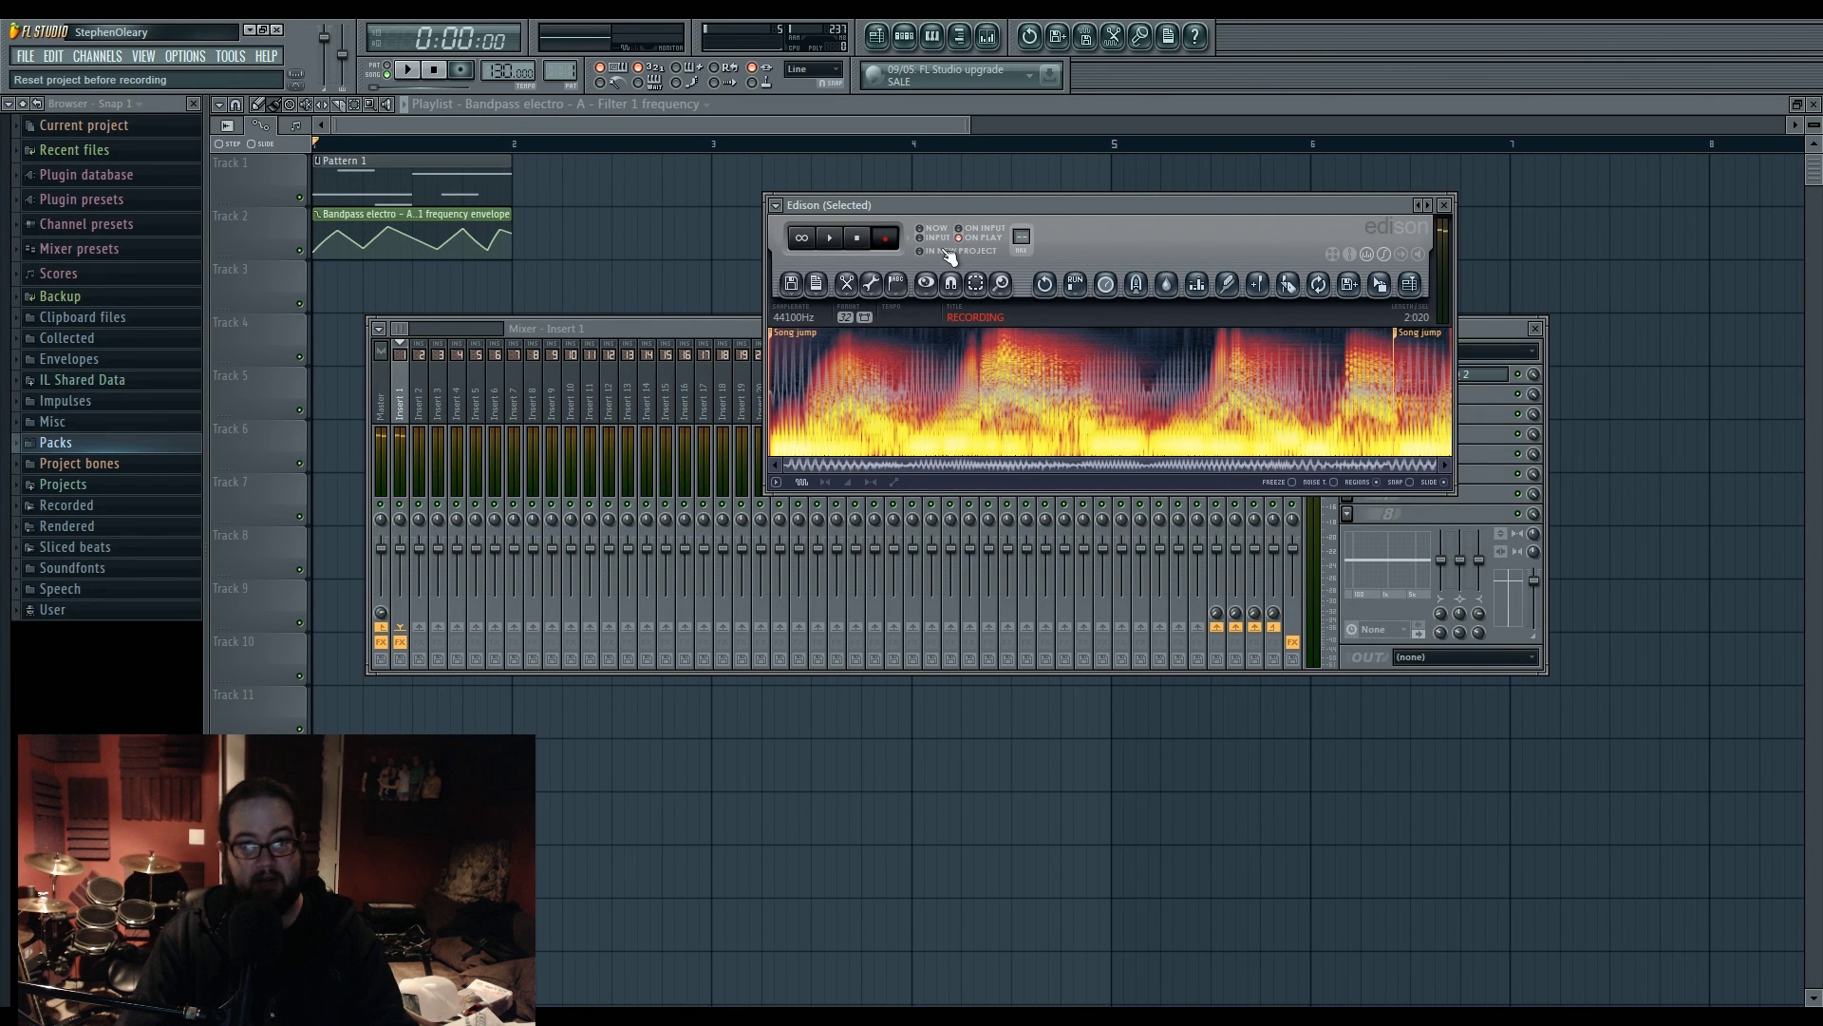
{"action": "left_click", "coordinate": [1404, 344]}
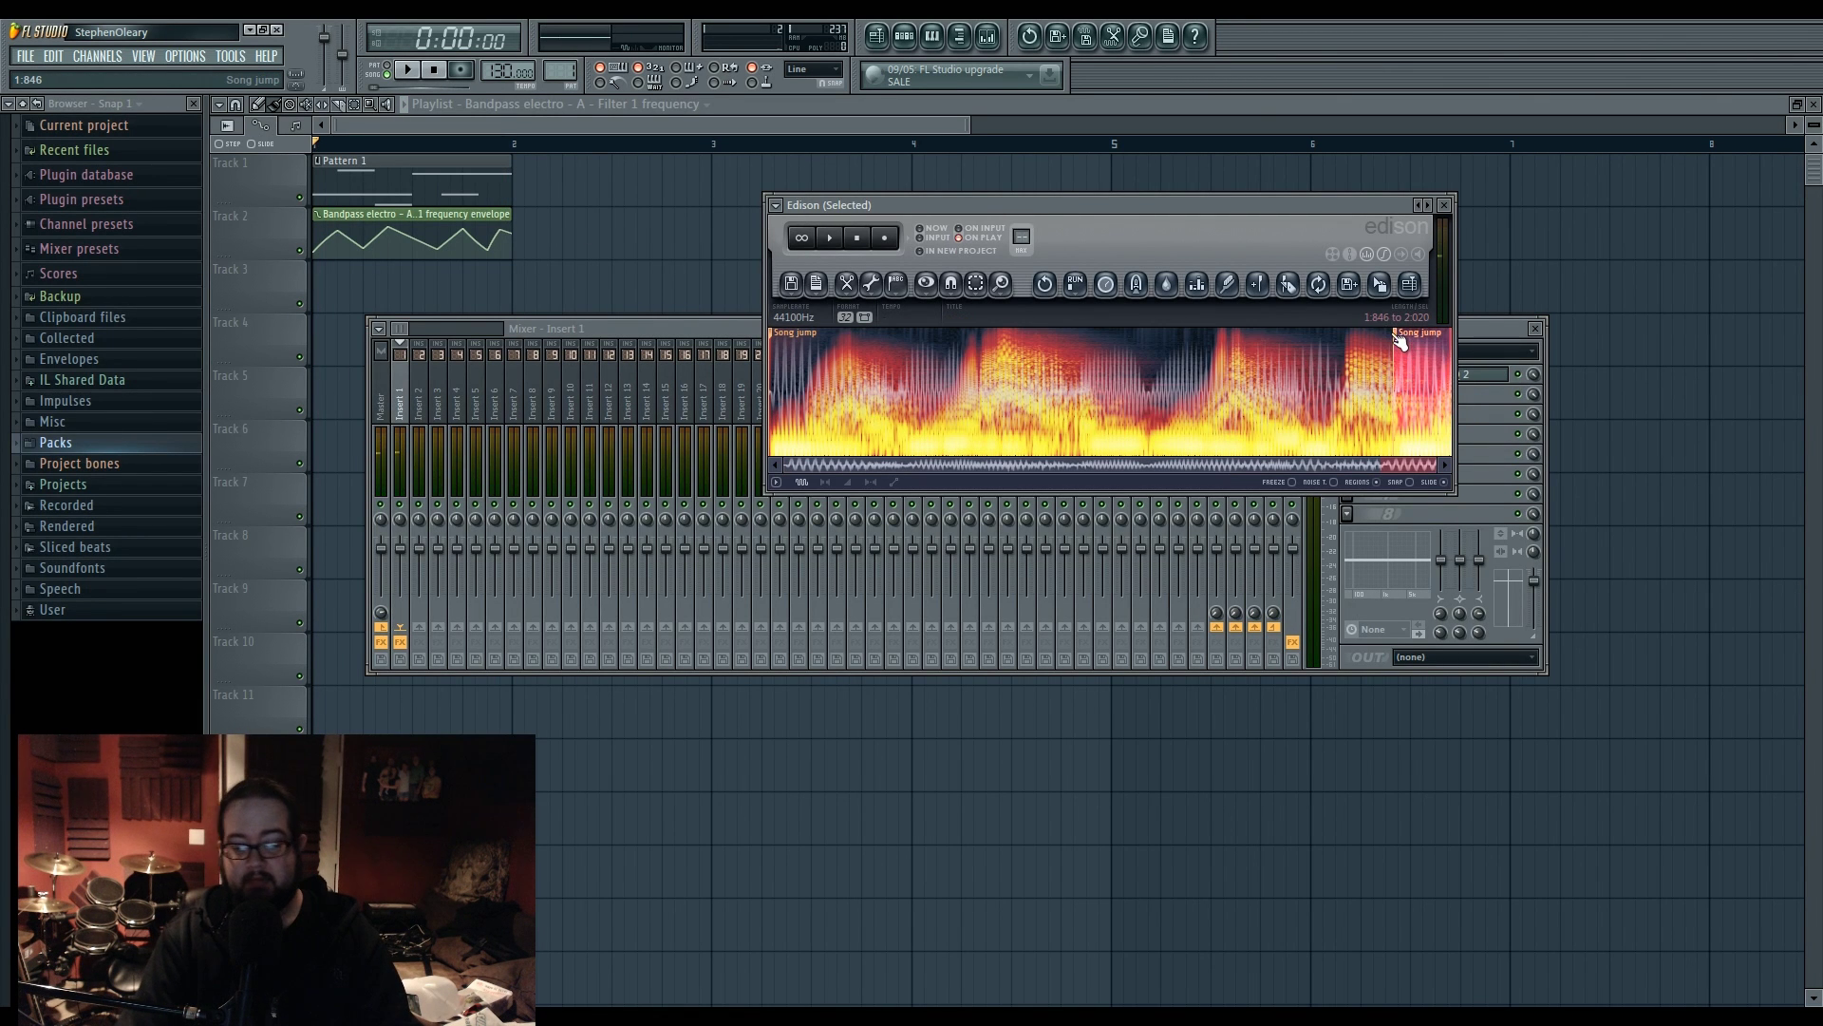
{"action": "key", "text": "Delete"}
{"action": "left_click", "coordinate": [97, 56]}
Step: Add a Harmor channel and load the Edison recording into its image resynthesis
{"action": "mouse_move", "coordinate": [143, 74]}
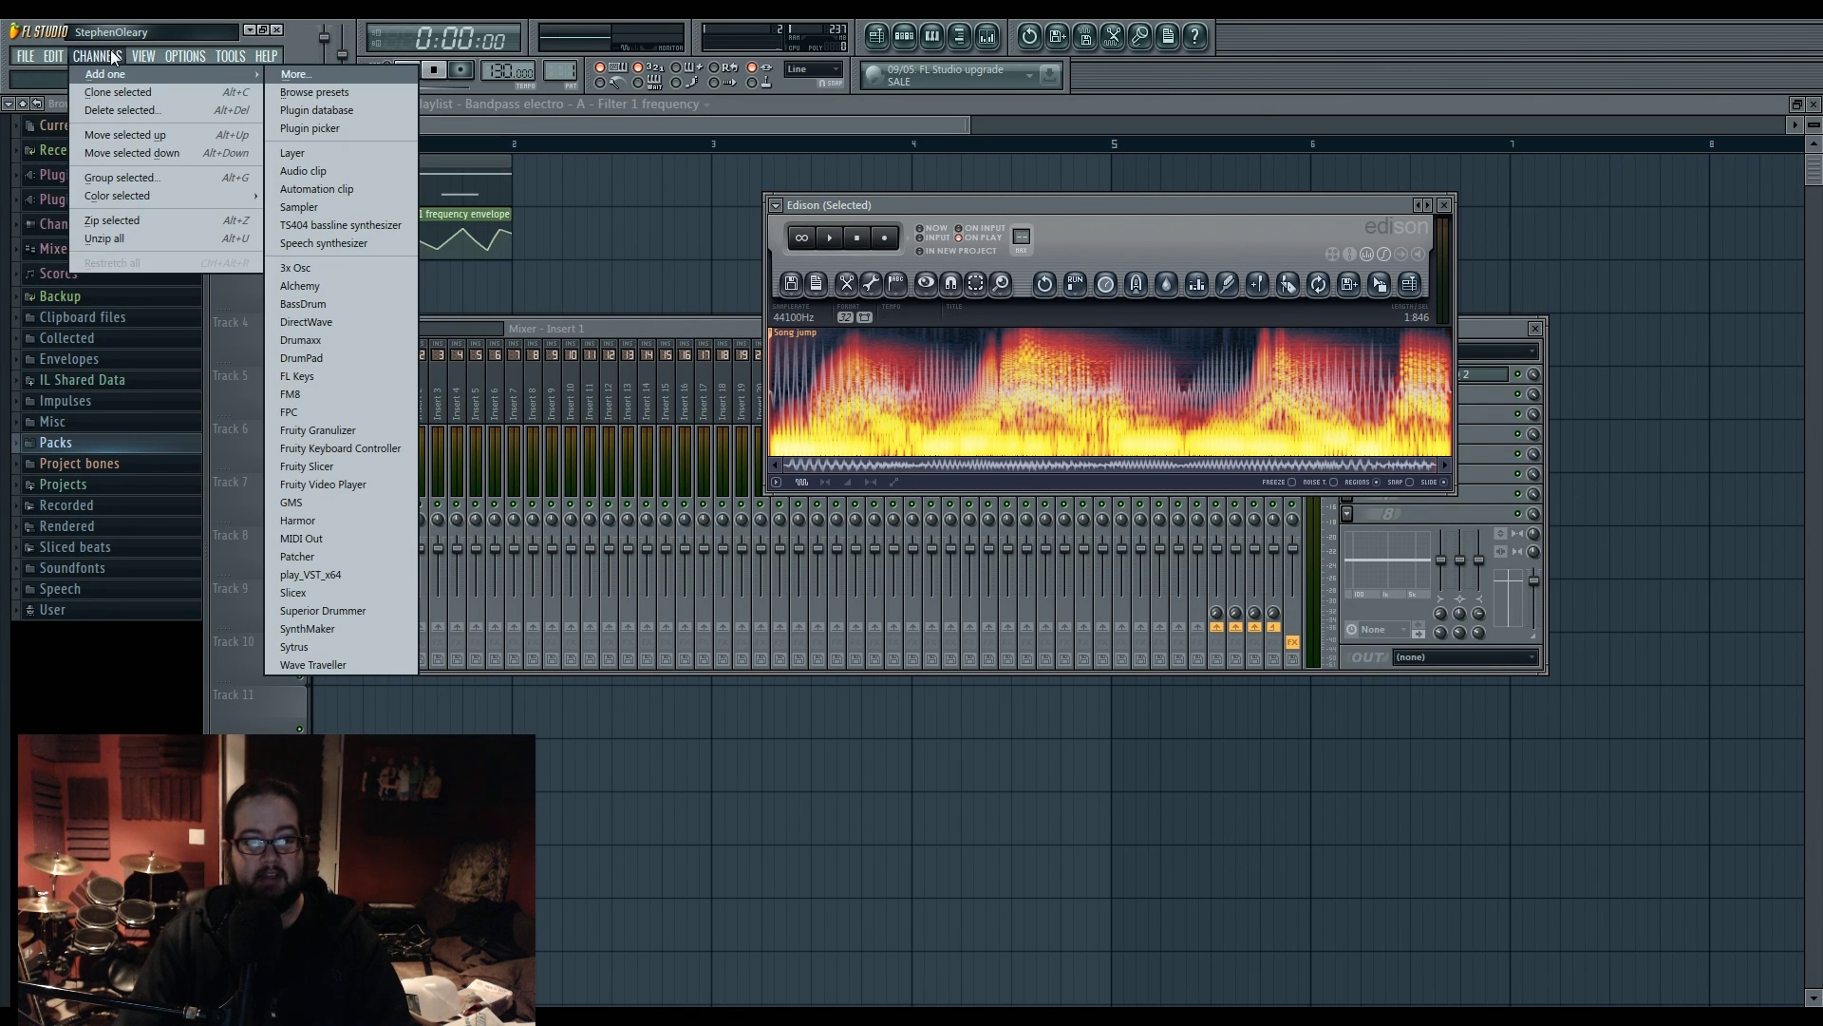
{"action": "left_click", "coordinate": [354, 520]}
{"action": "left_click_drag", "start_coordinate": [698, 325], "coordinate": [826, 253]}
{"action": "left_click_drag", "start_coordinate": [1235, 203], "coordinate": [1217, 188]}
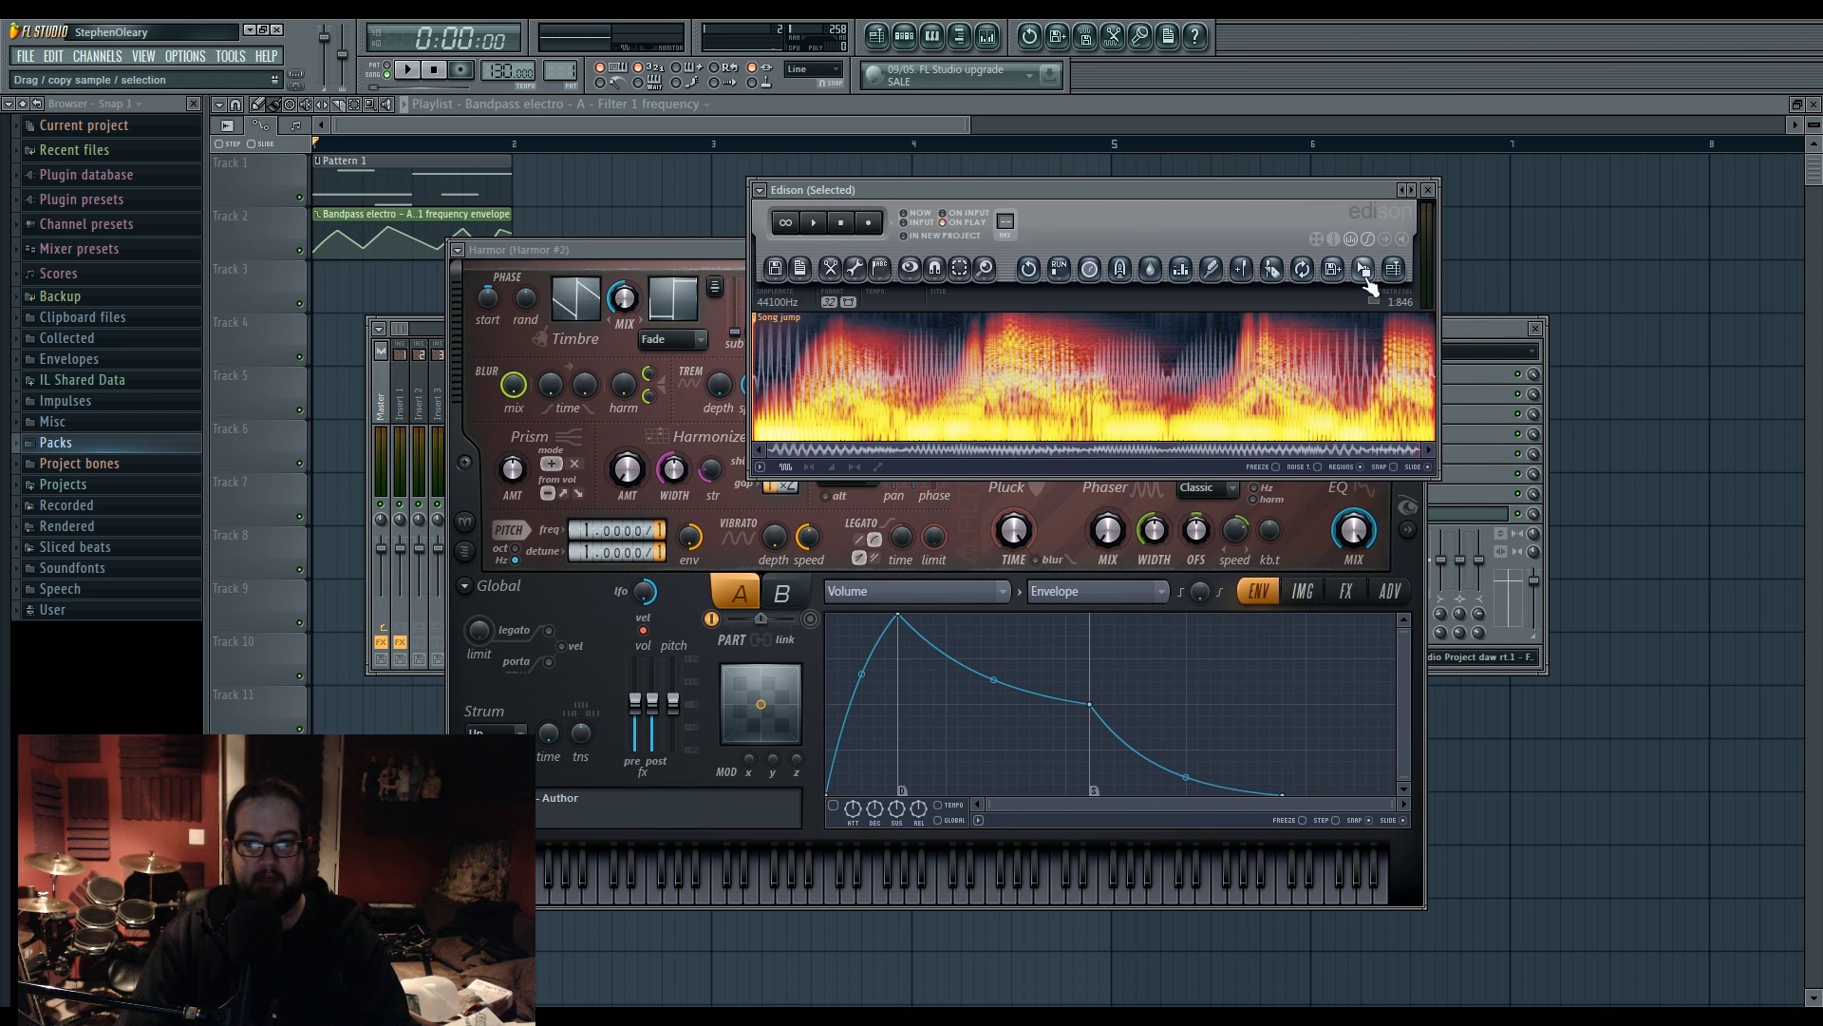
{"action": "left_click_drag", "start_coordinate": [1364, 268], "coordinate": [1026, 702]}
Step: Bring the channel rack forward and open the piano roll for Harmor #2
{"action": "left_click", "coordinate": [904, 36]}
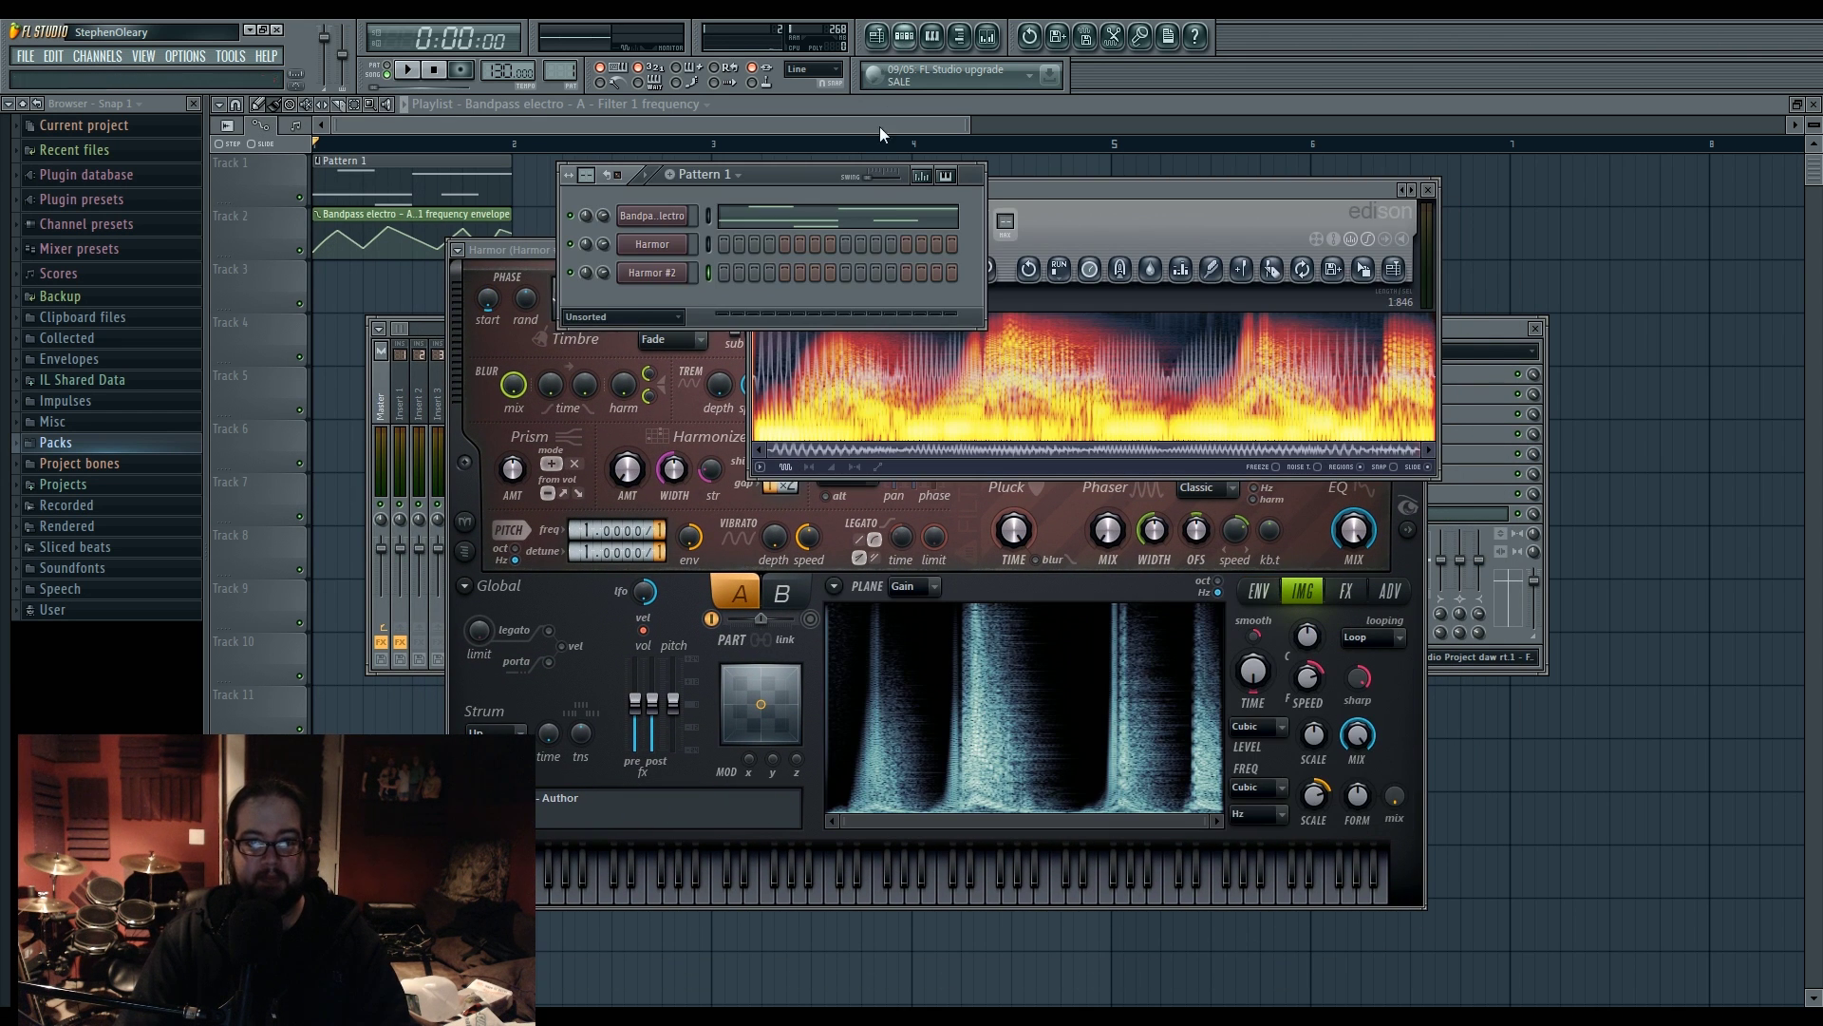
{"action": "left_click", "coordinate": [653, 273]}
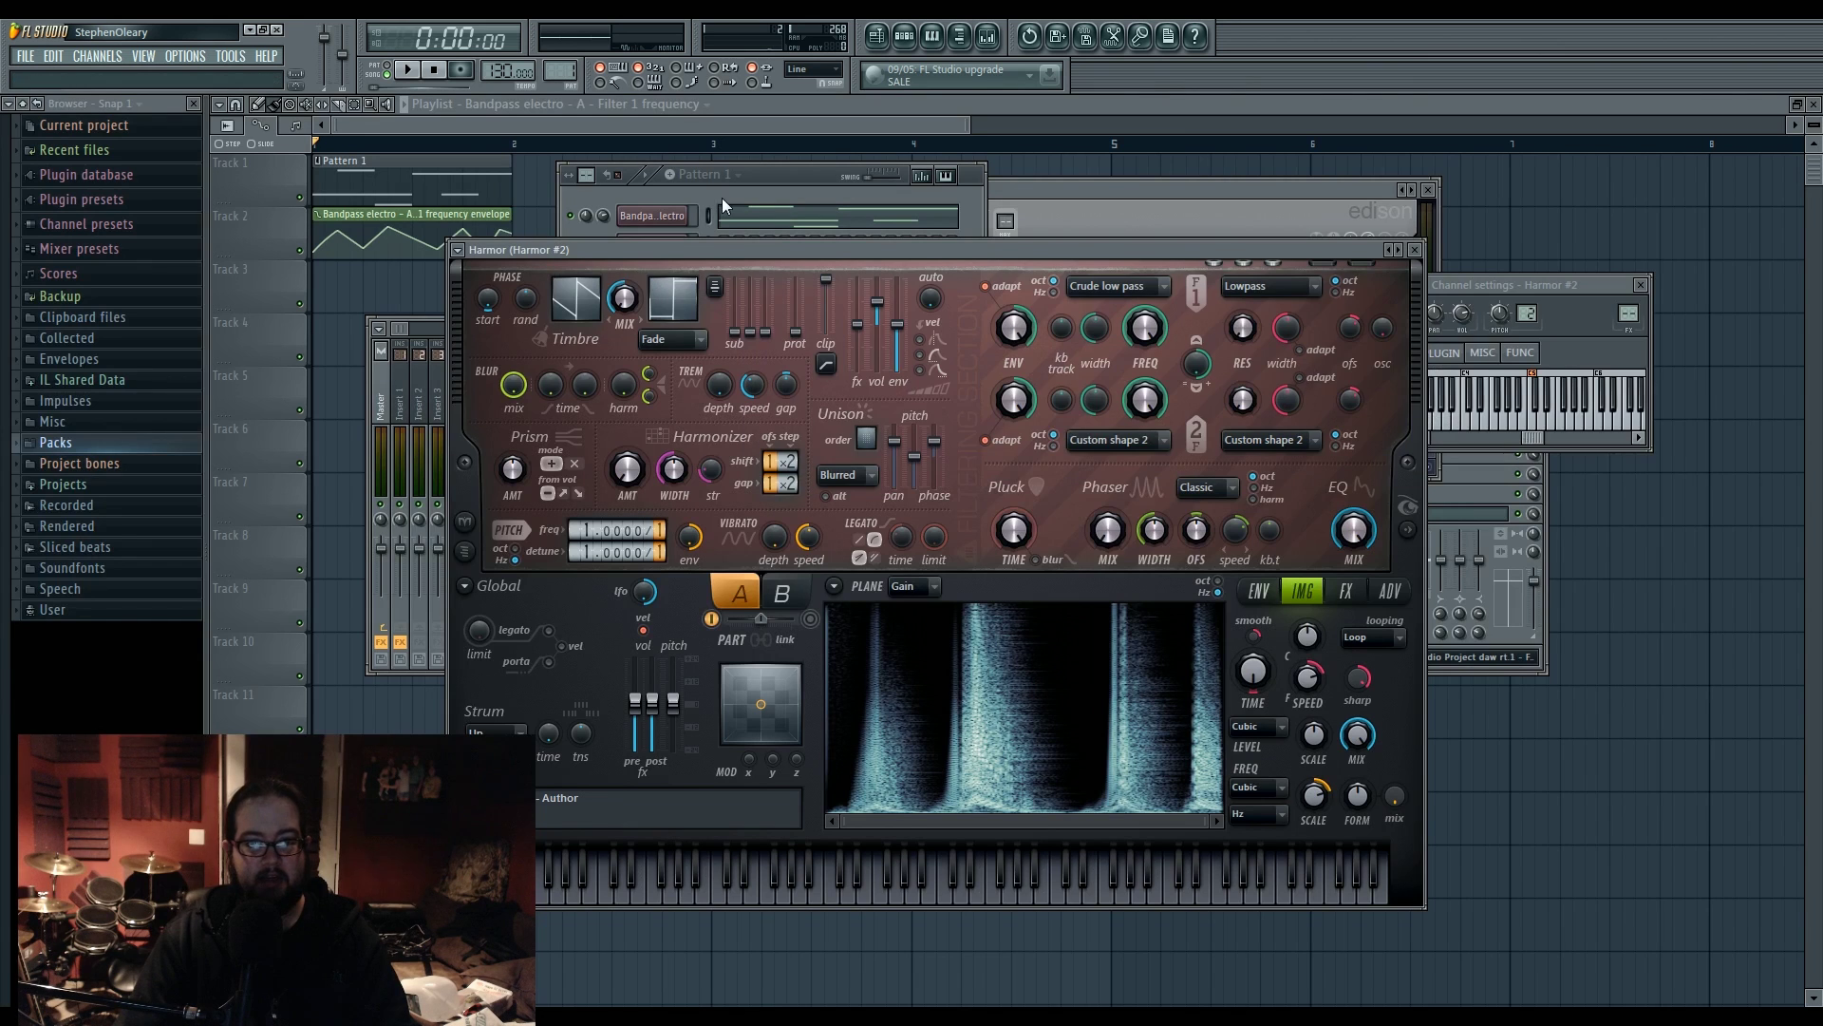
{"action": "key", "text": "F9"}
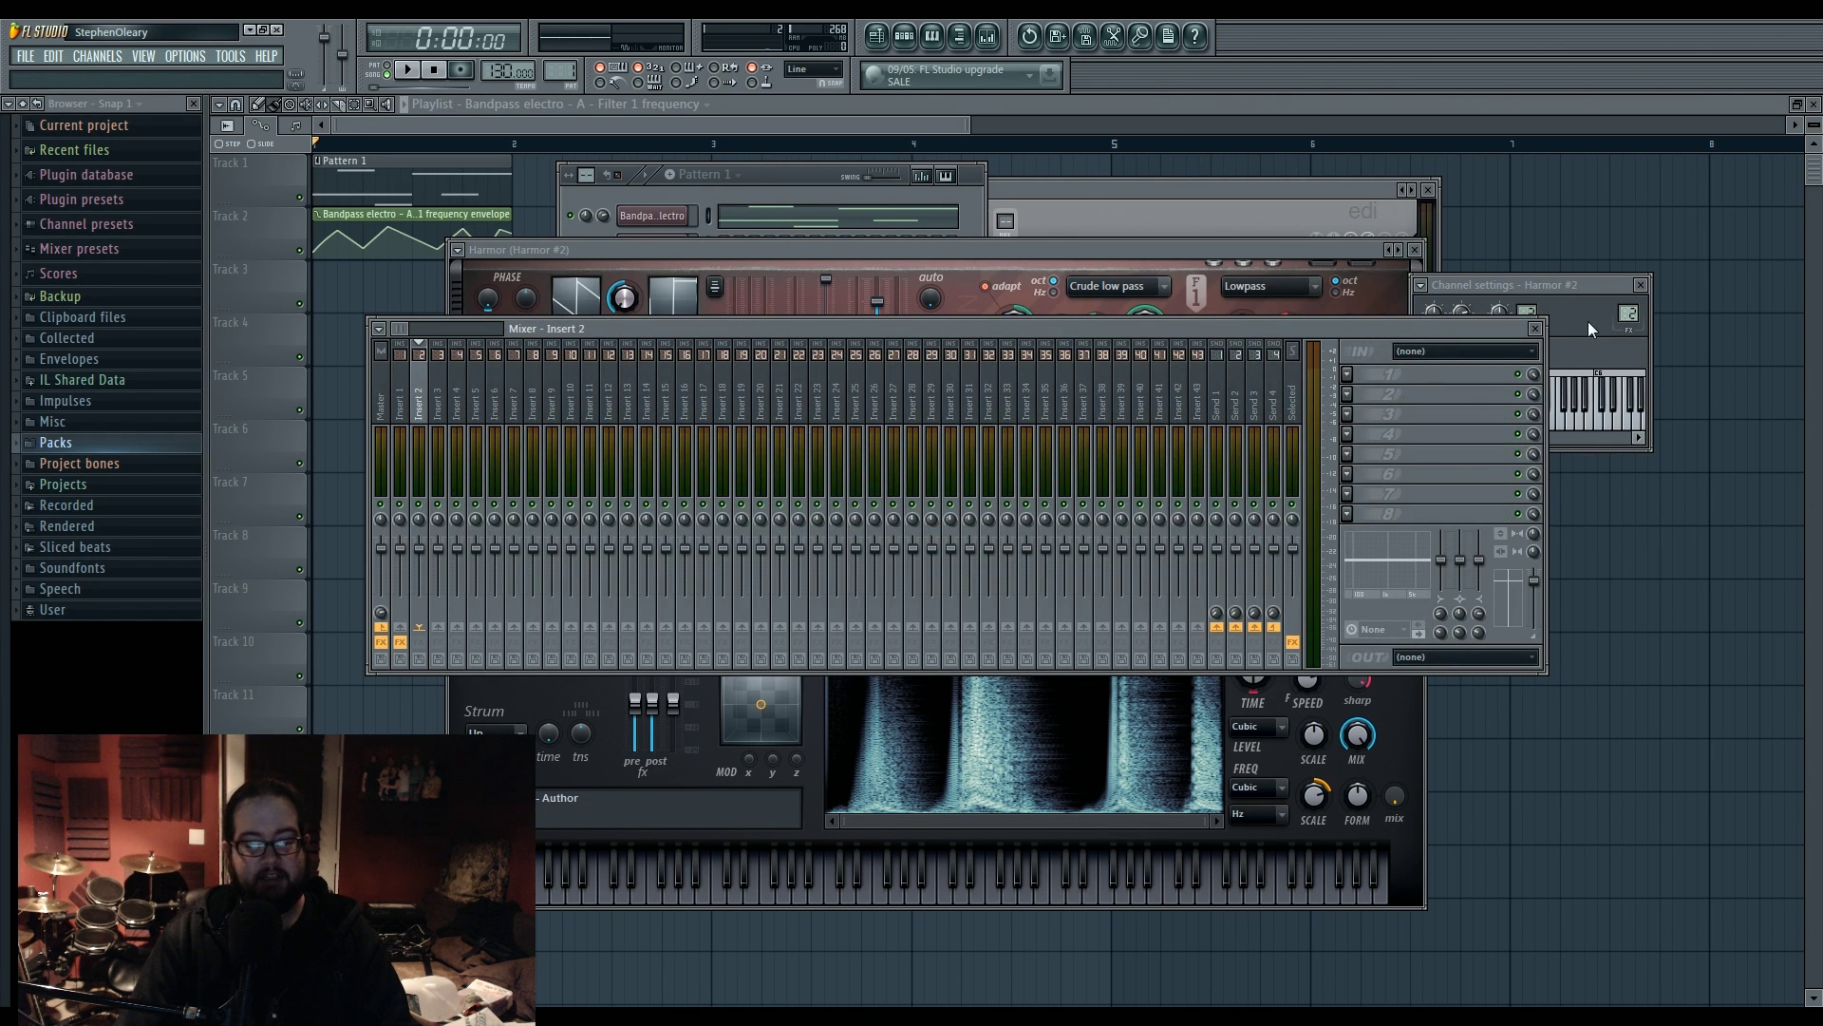
{"action": "left_click", "coordinate": [815, 782]}
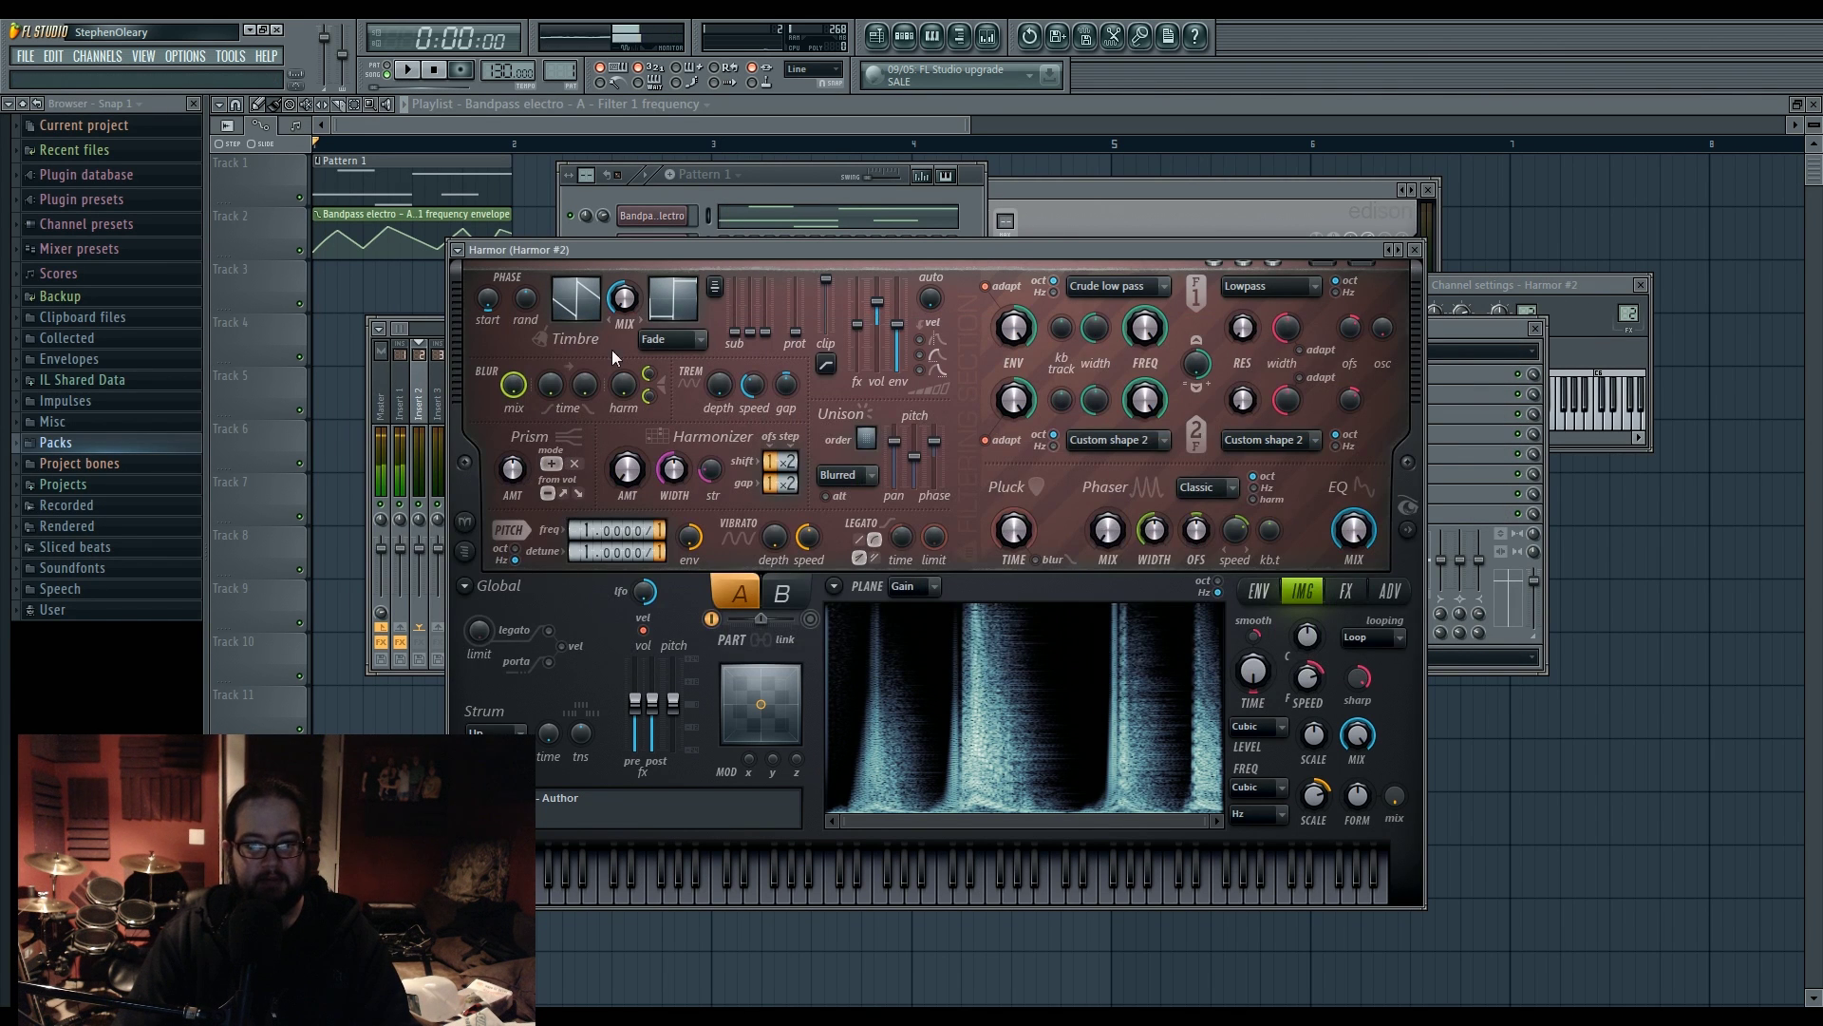
{"action": "left_click", "coordinate": [825, 184]}
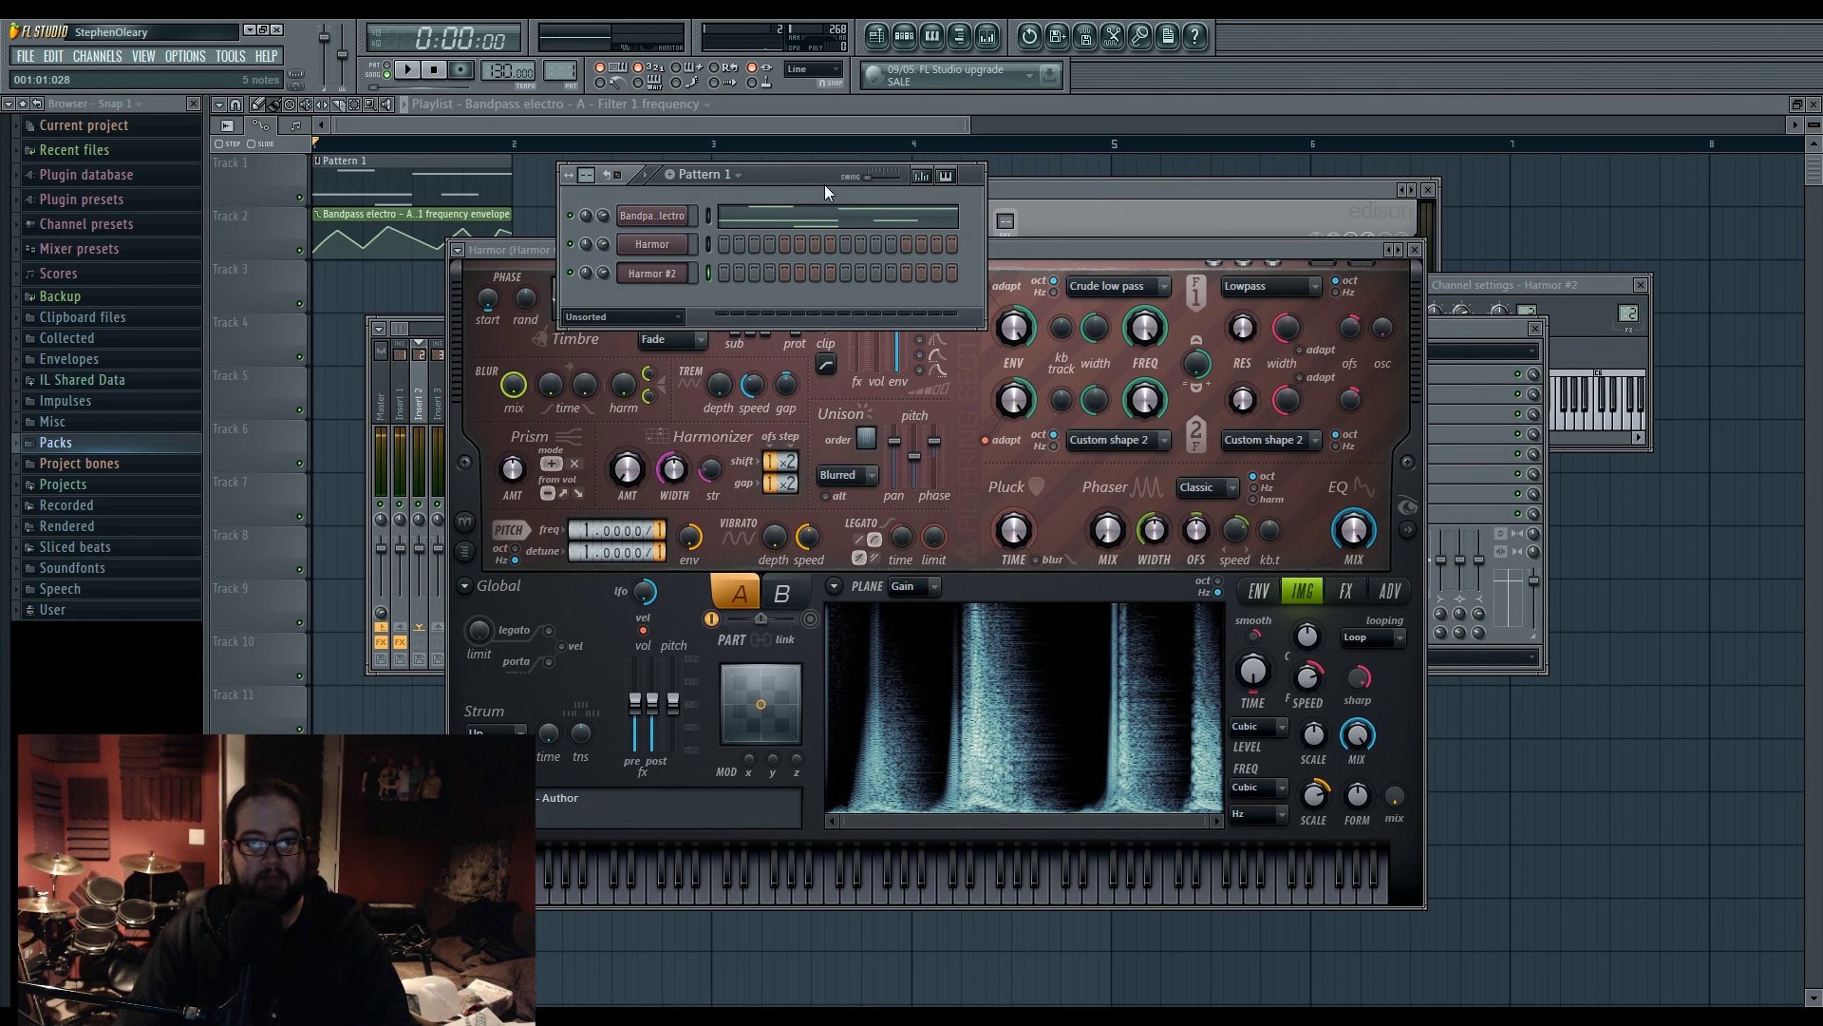
{"action": "right_click", "coordinate": [673, 268]}
{"action": "left_click", "coordinate": [731, 270]}
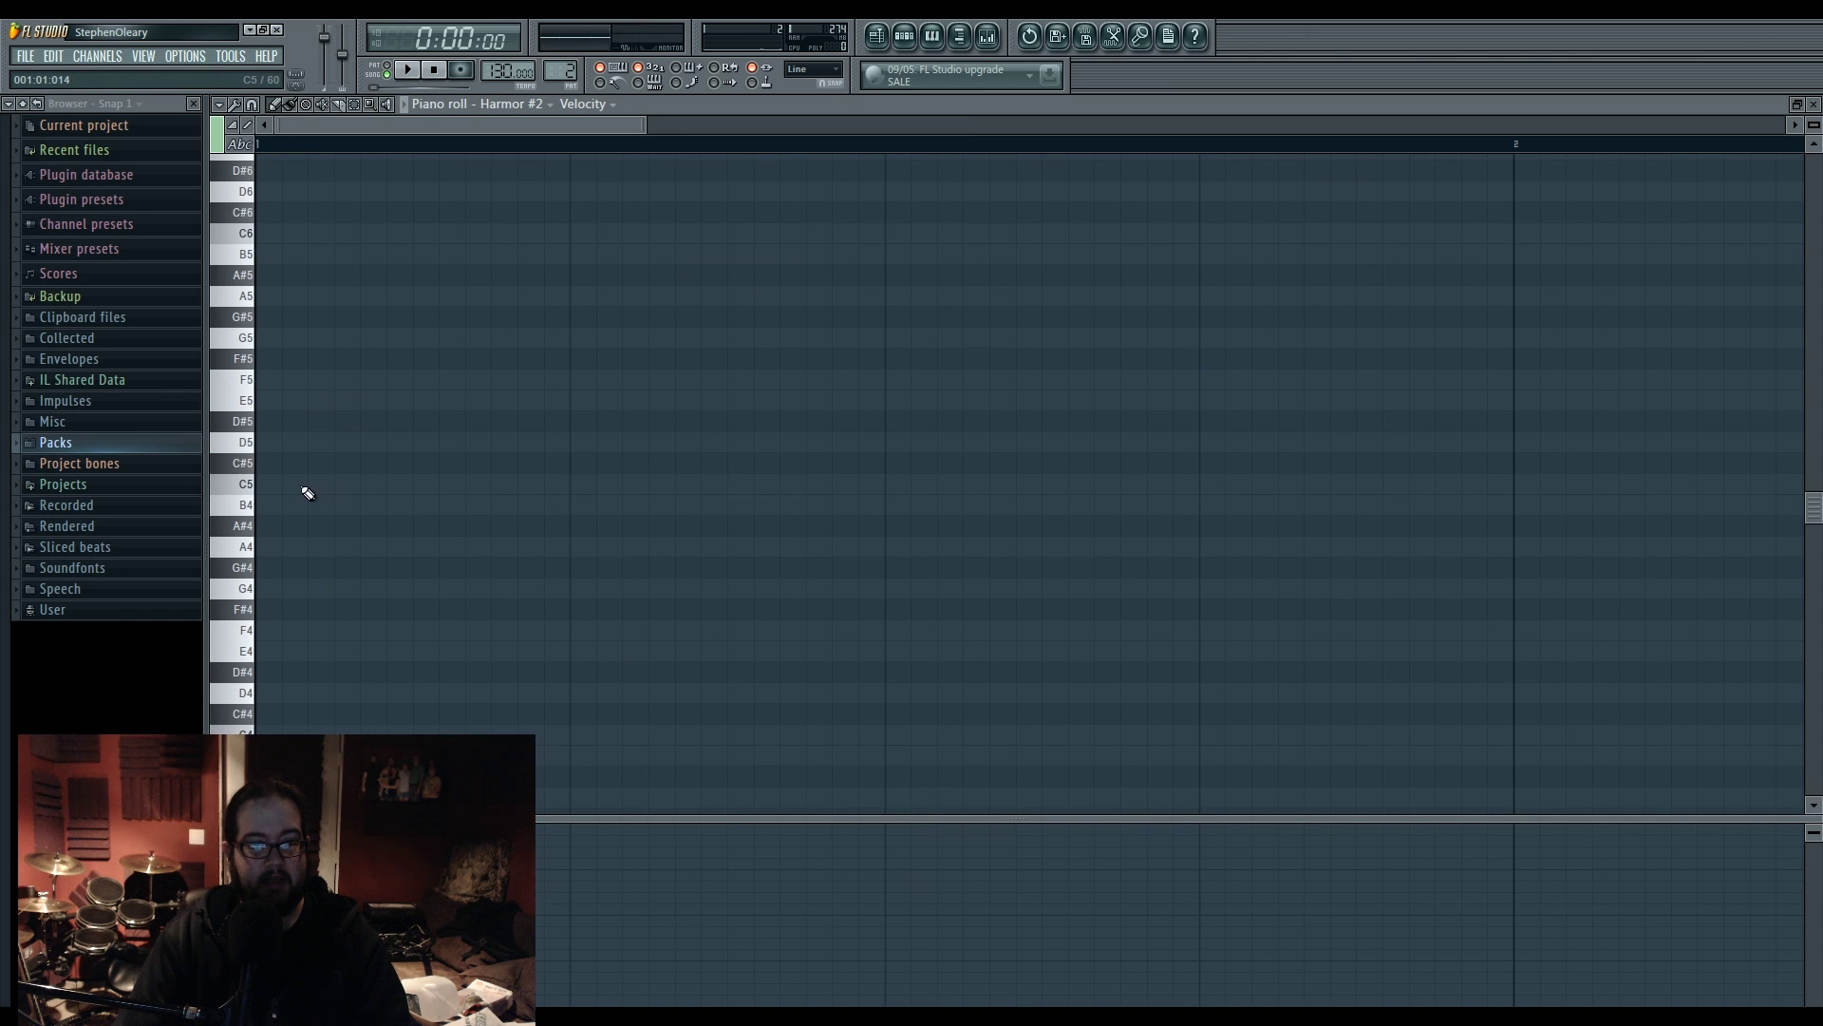
Step: Draw a one-bar C5 note in Pattern 2, then reopen the Harmor #2 plugin window
{"action": "mouse_move", "coordinate": [301, 493]}
{"action": "left_mouse_down"}
{"action": "mouse_move", "coordinate": [1098, 529]}
{"action": "mouse_move", "coordinate": [1510, 521]}
{"action": "left_mouse_up"}
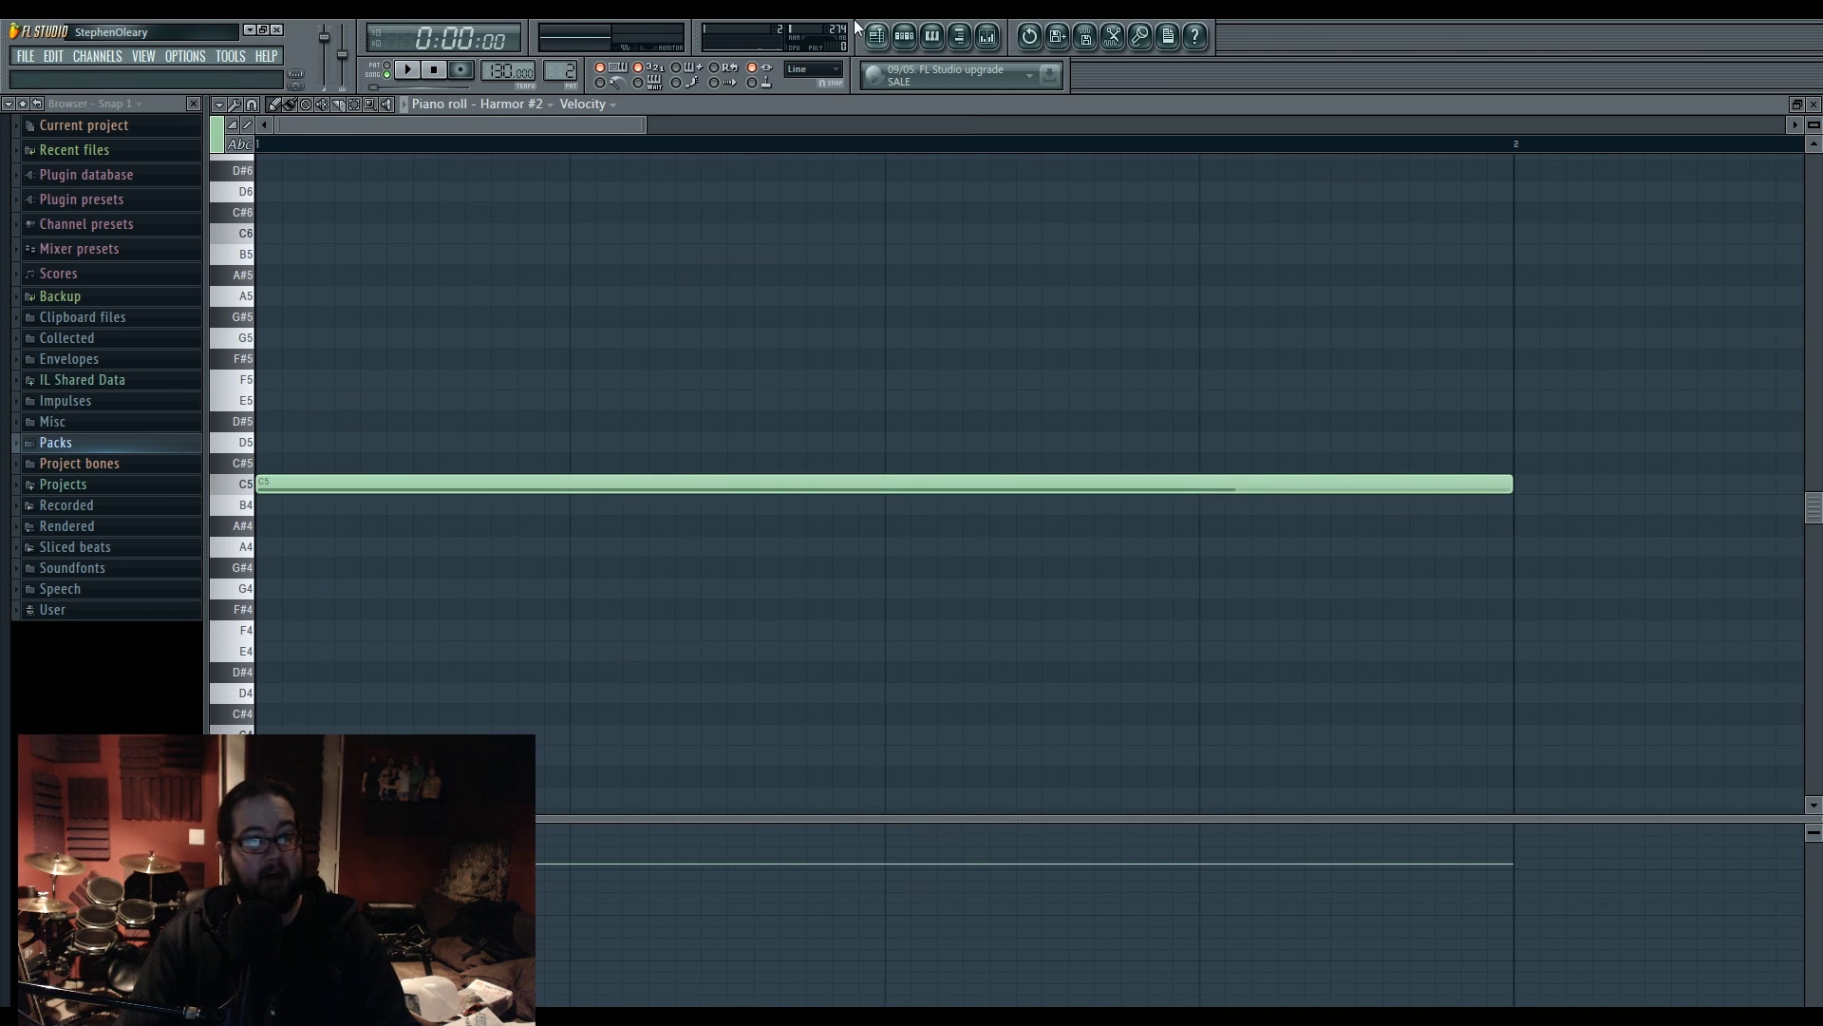
{"action": "left_click", "coordinate": [875, 36]}
{"action": "left_click", "coordinate": [904, 36]}
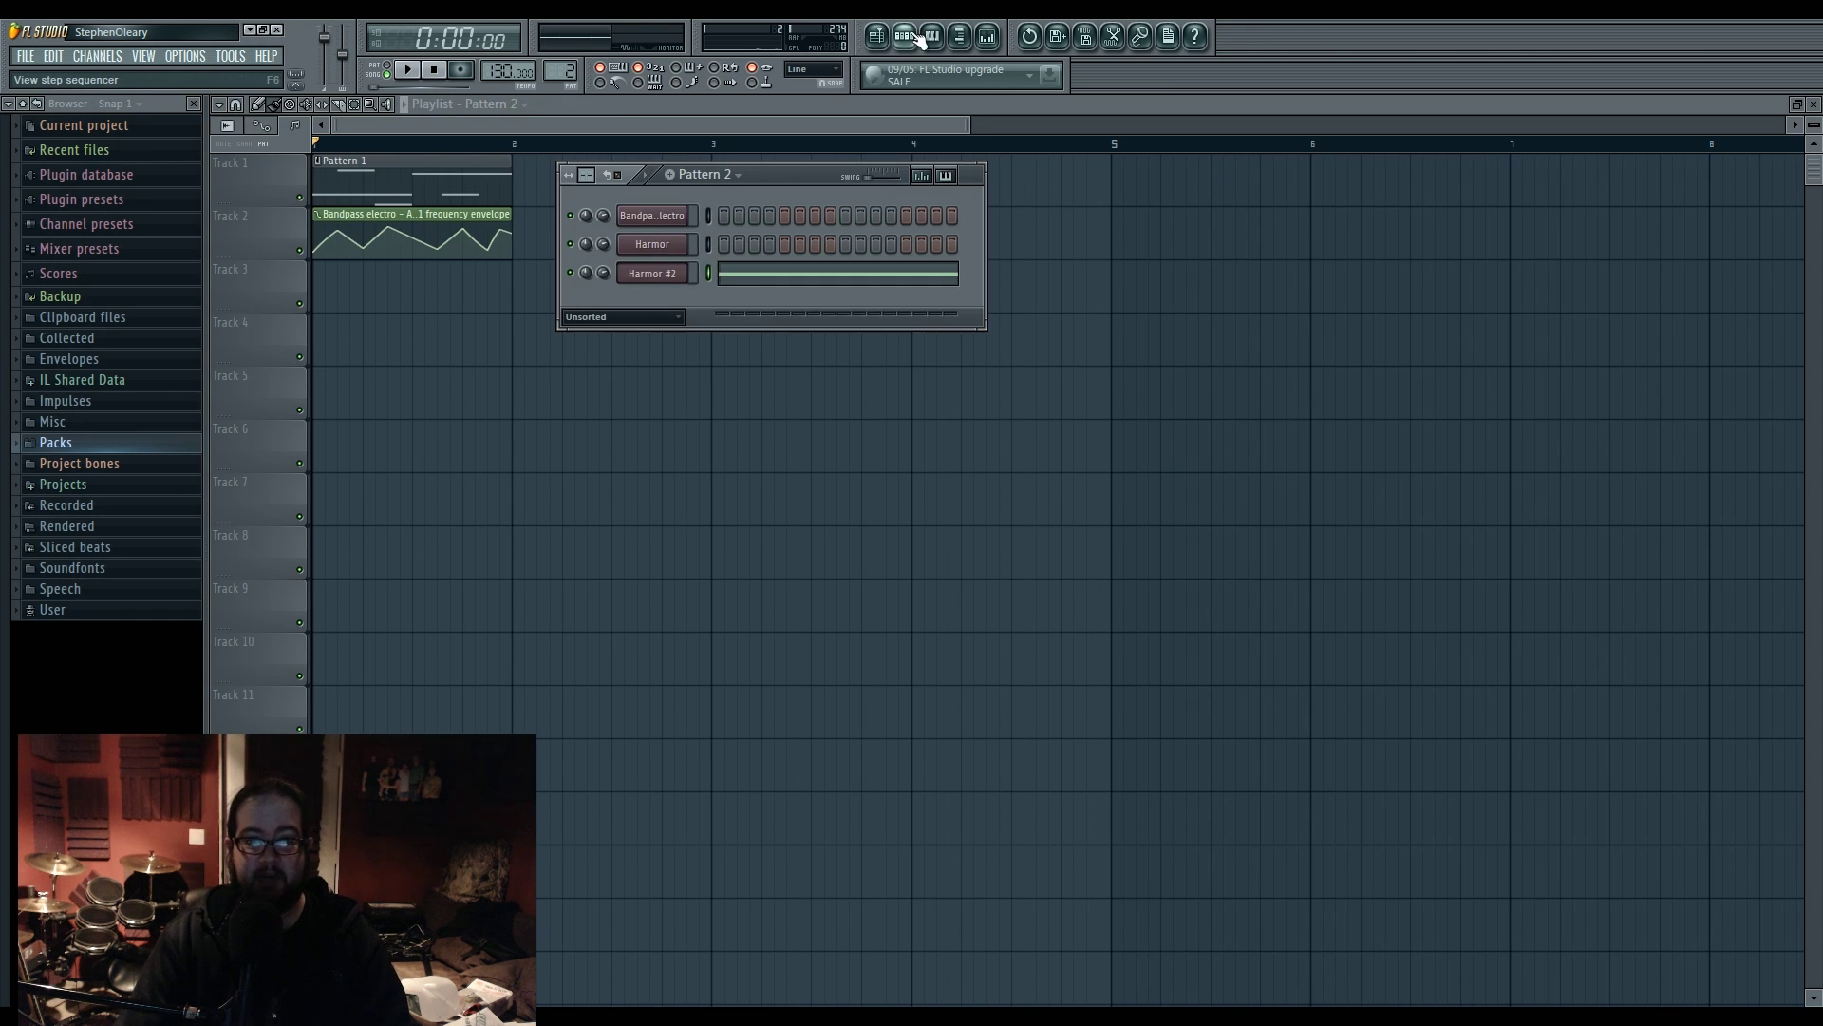
{"action": "left_click", "coordinate": [657, 303]}
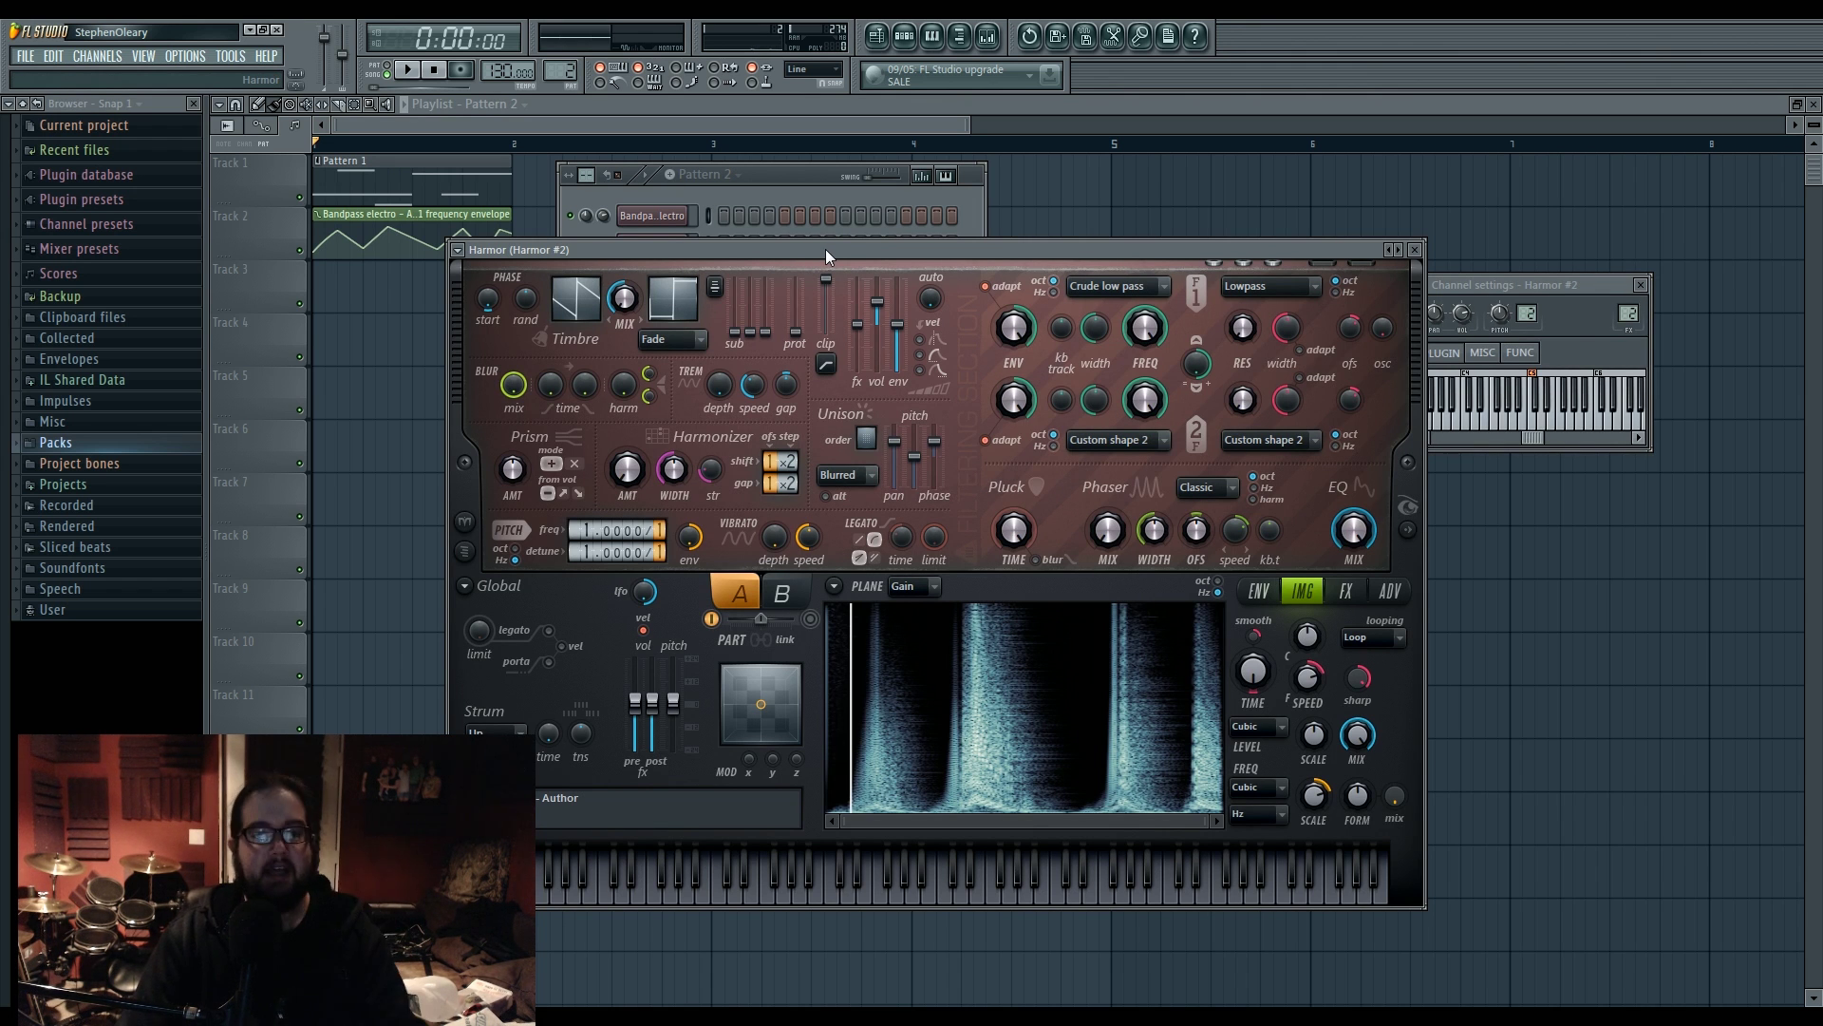
Step: Audition the patch and set Harmor #2's resynthesis quality to High precision
{"action": "key", "text": "z"}
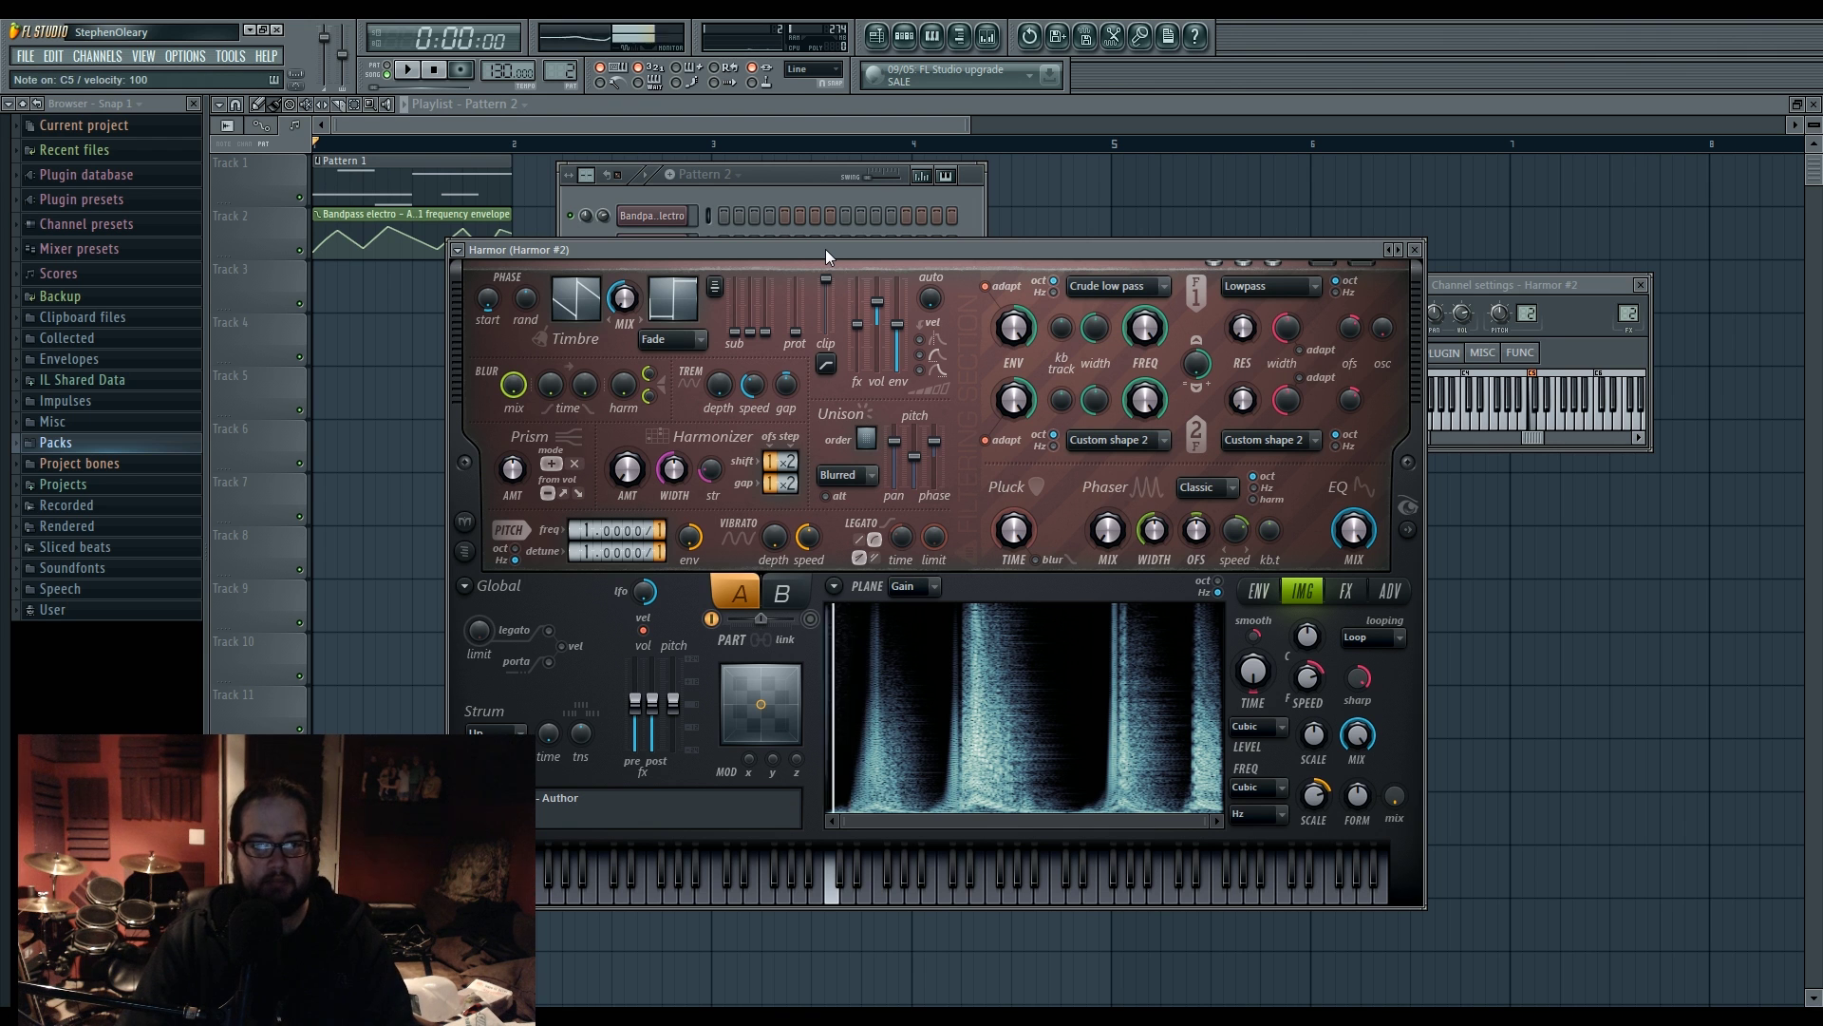
{"action": "left_click", "coordinate": [1389, 590]}
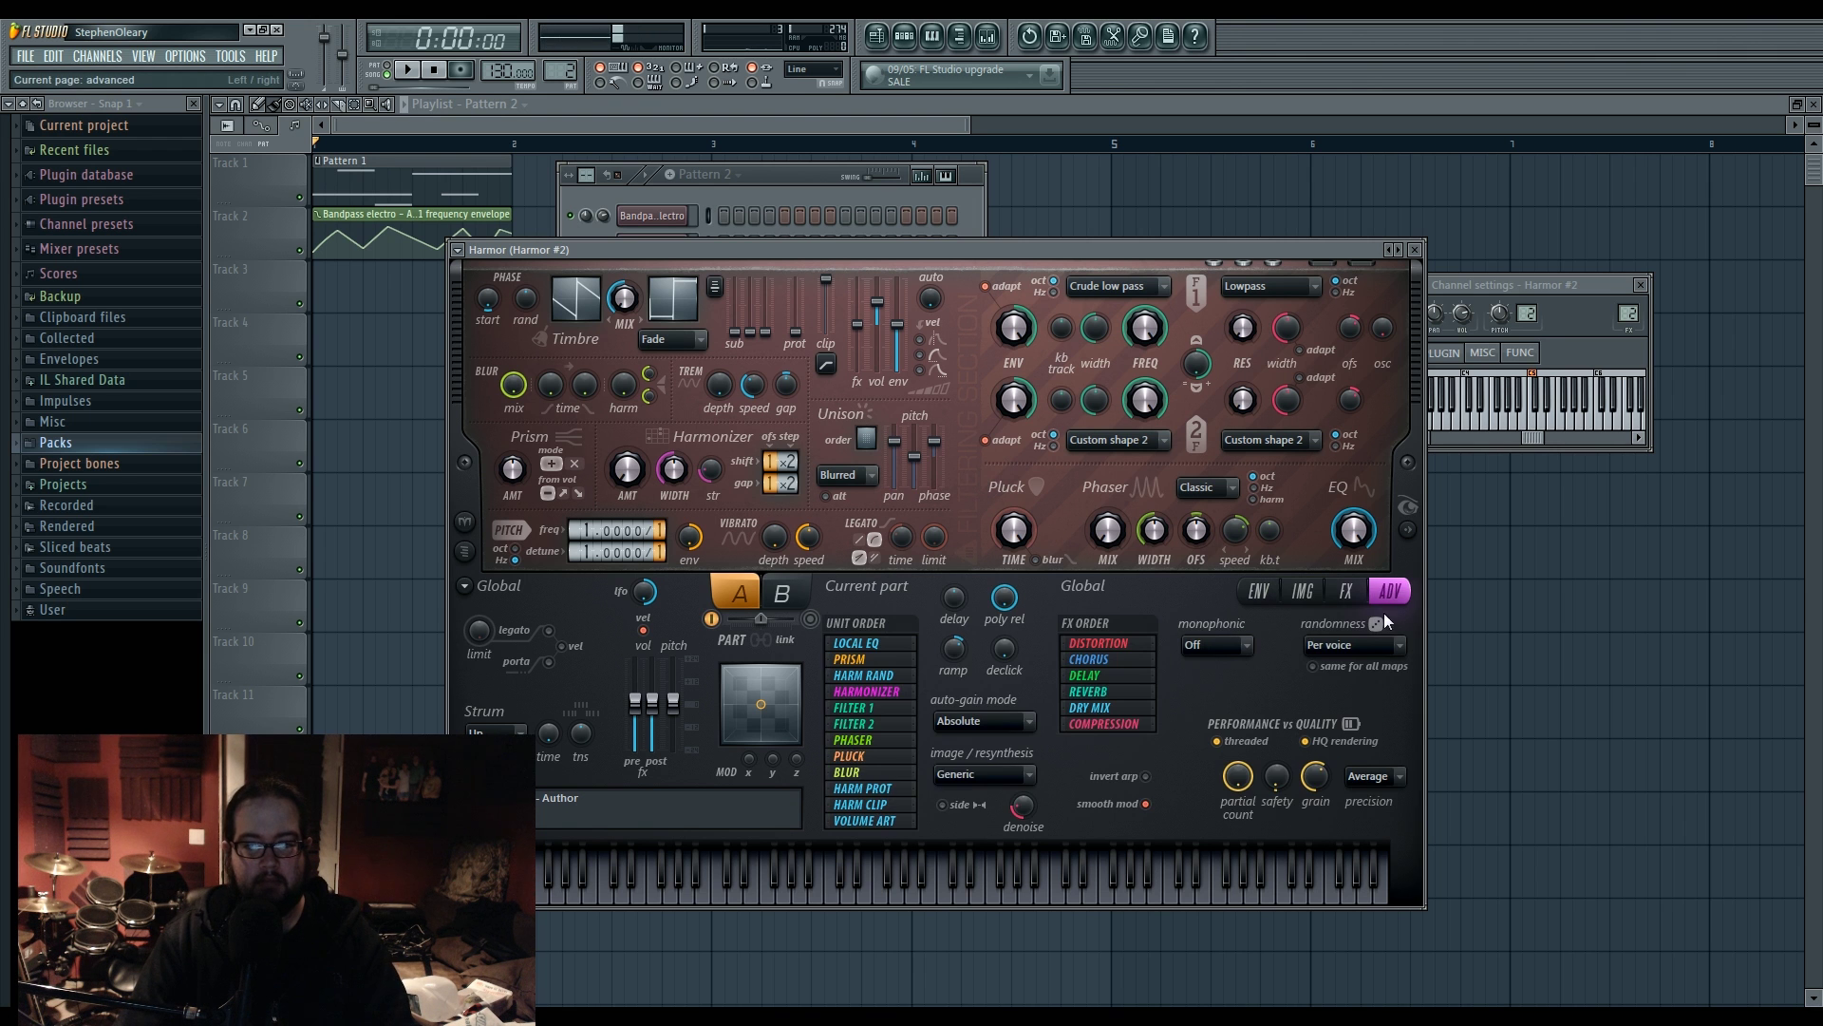
{"action": "left_click", "coordinate": [1011, 809]}
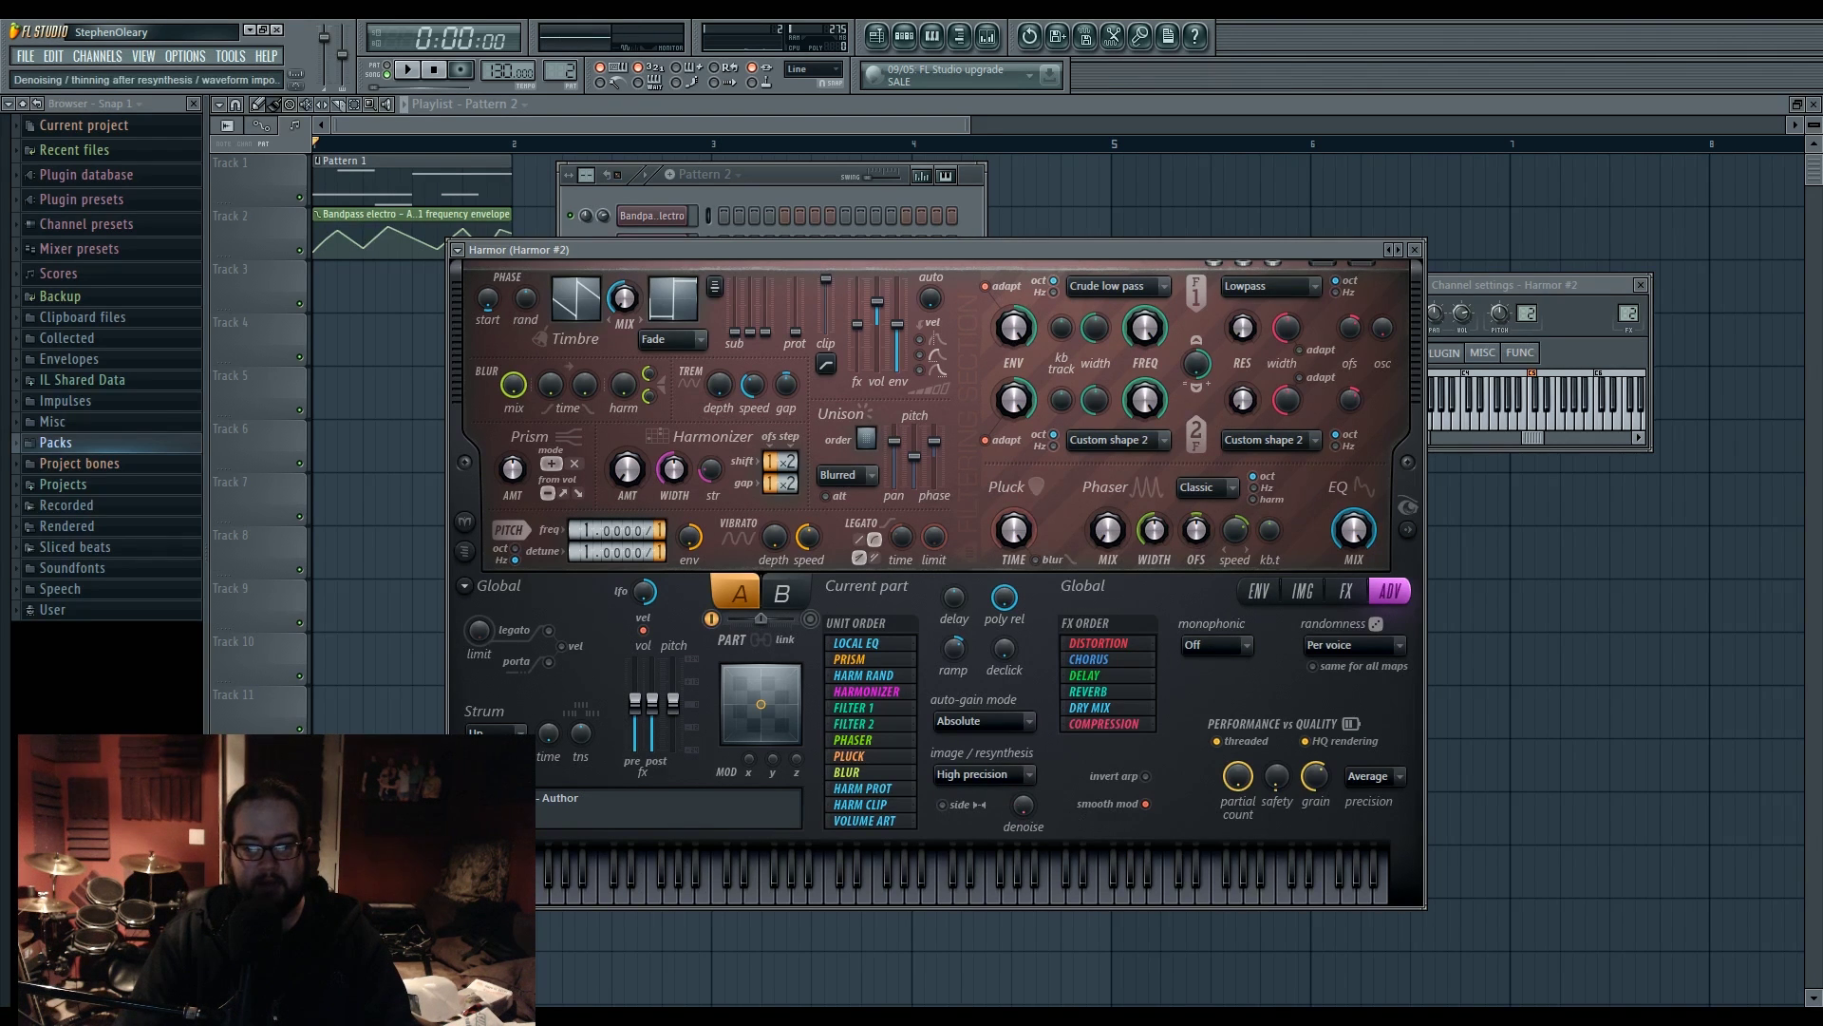
Step: Set unison to order 2 with Uniform distribution and pan spread lowered to 10%
{"action": "left_click", "coordinate": [1303, 596]}
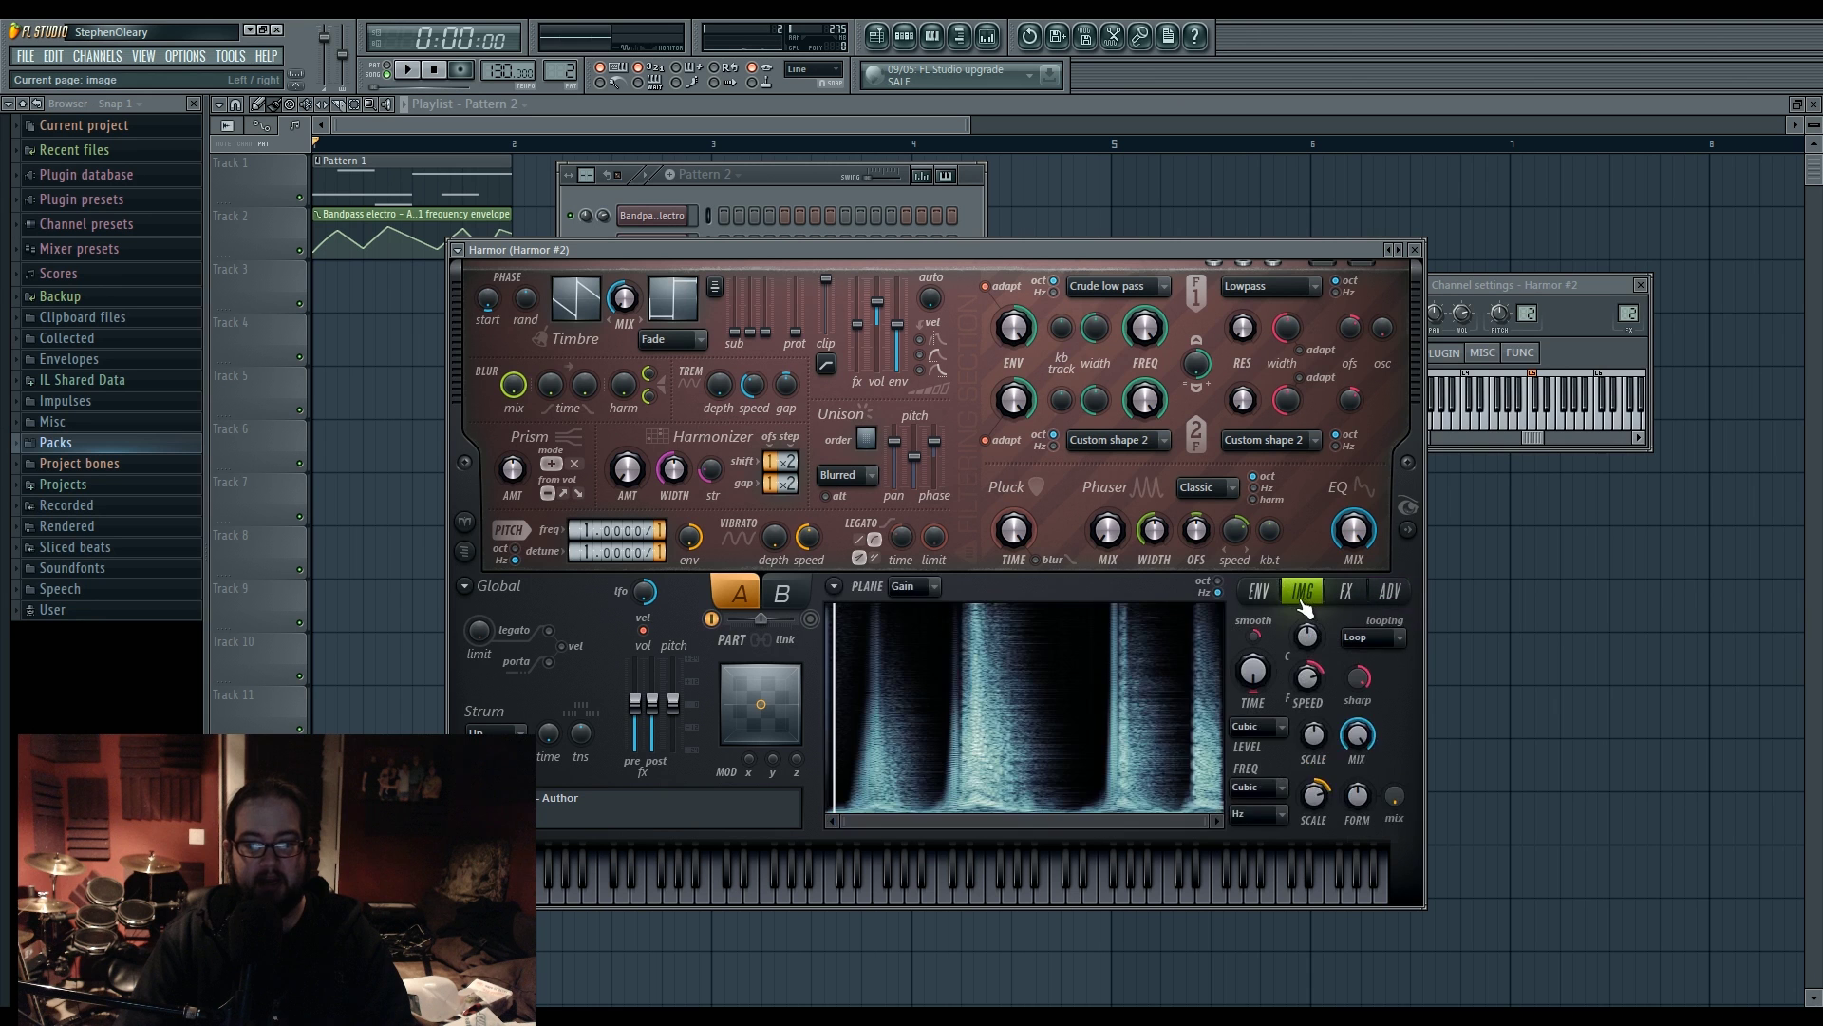
{"action": "left_click", "coordinate": [866, 438]}
{"action": "left_click", "coordinate": [848, 475]}
{"action": "left_click", "coordinate": [859, 532]}
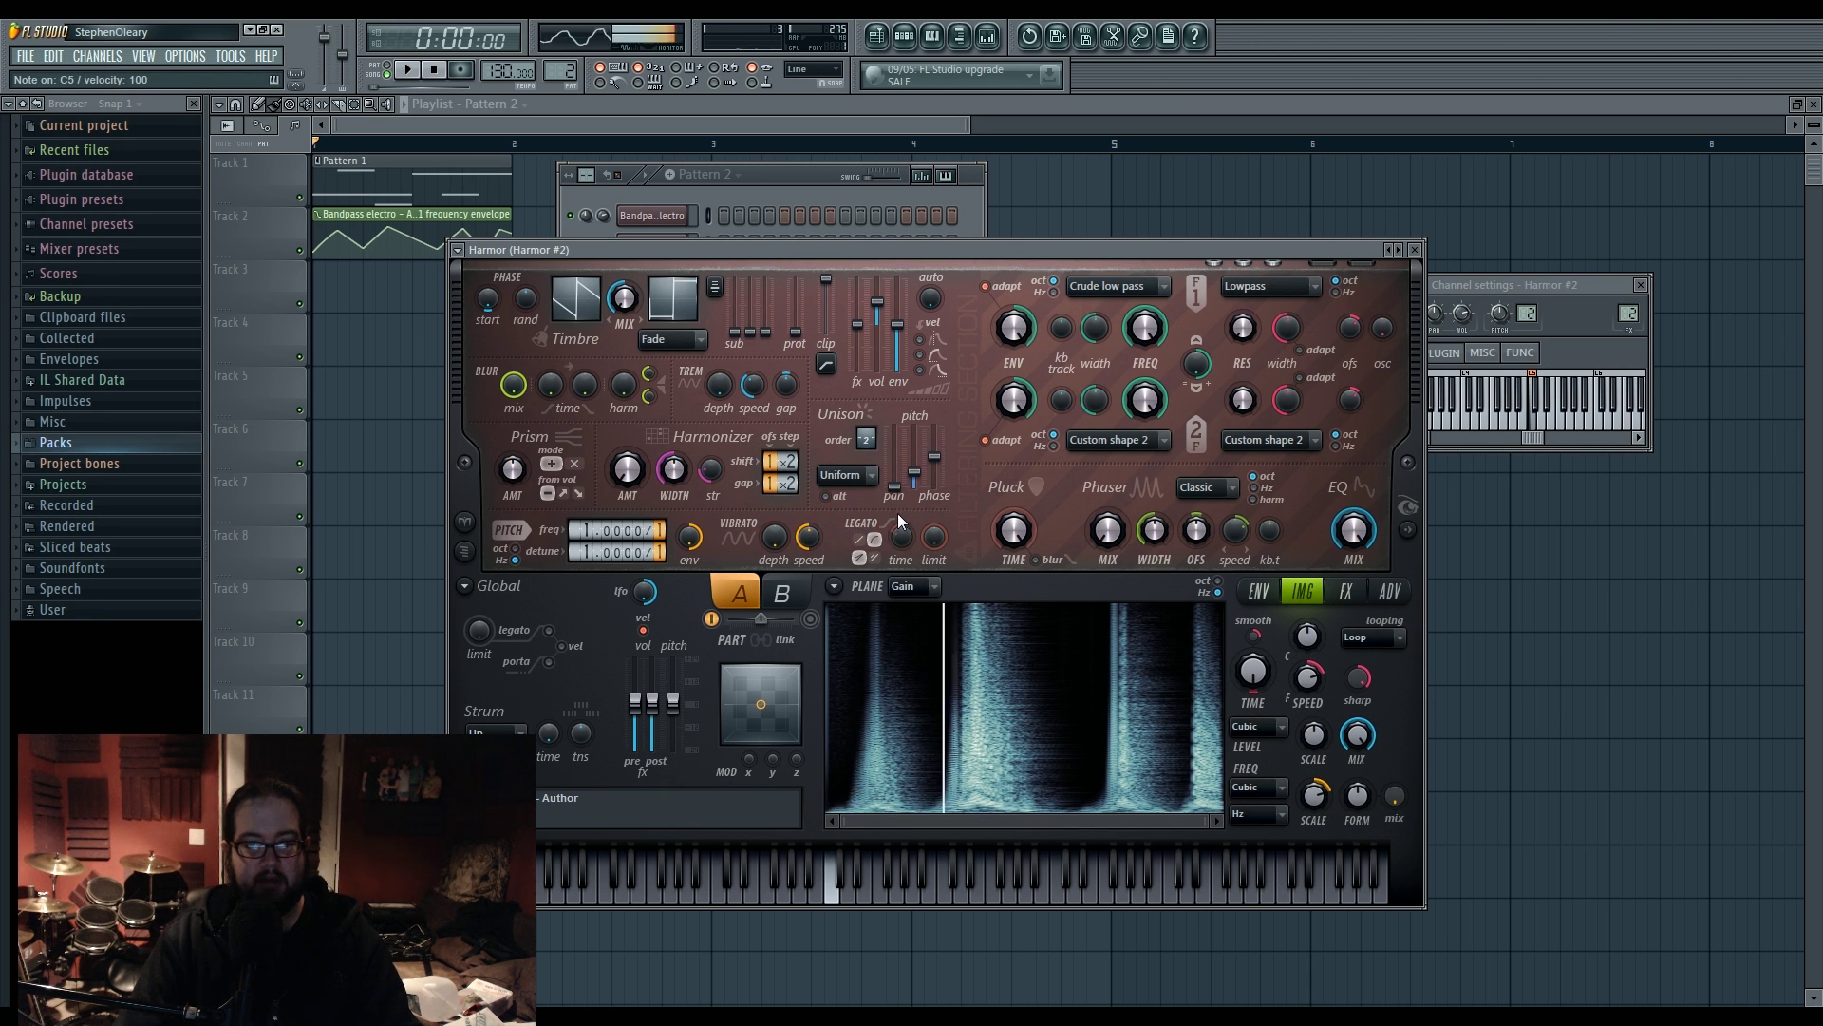
{"action": "left_click_drag", "start_coordinate": [914, 472], "coordinate": [926, 487]}
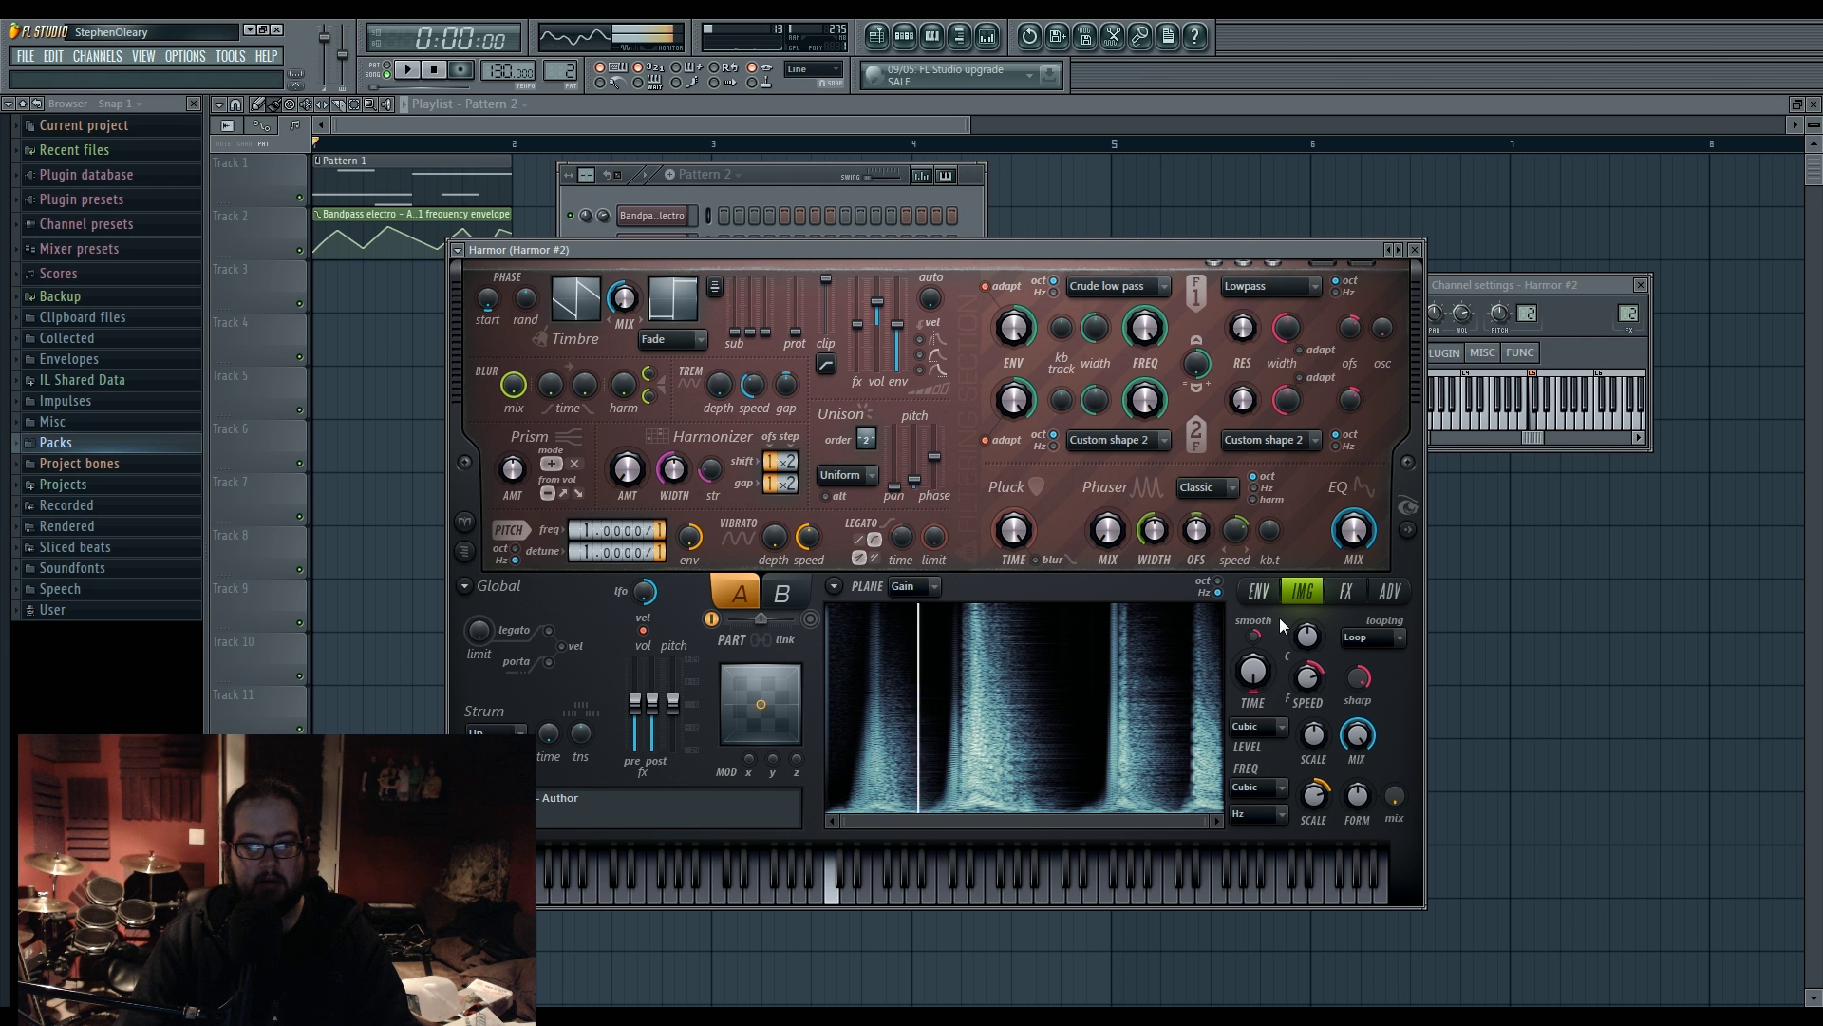
Step: Set Harmor's distortion type to Log with slightly raised asymmetry
{"action": "left_click", "coordinate": [1346, 590]}
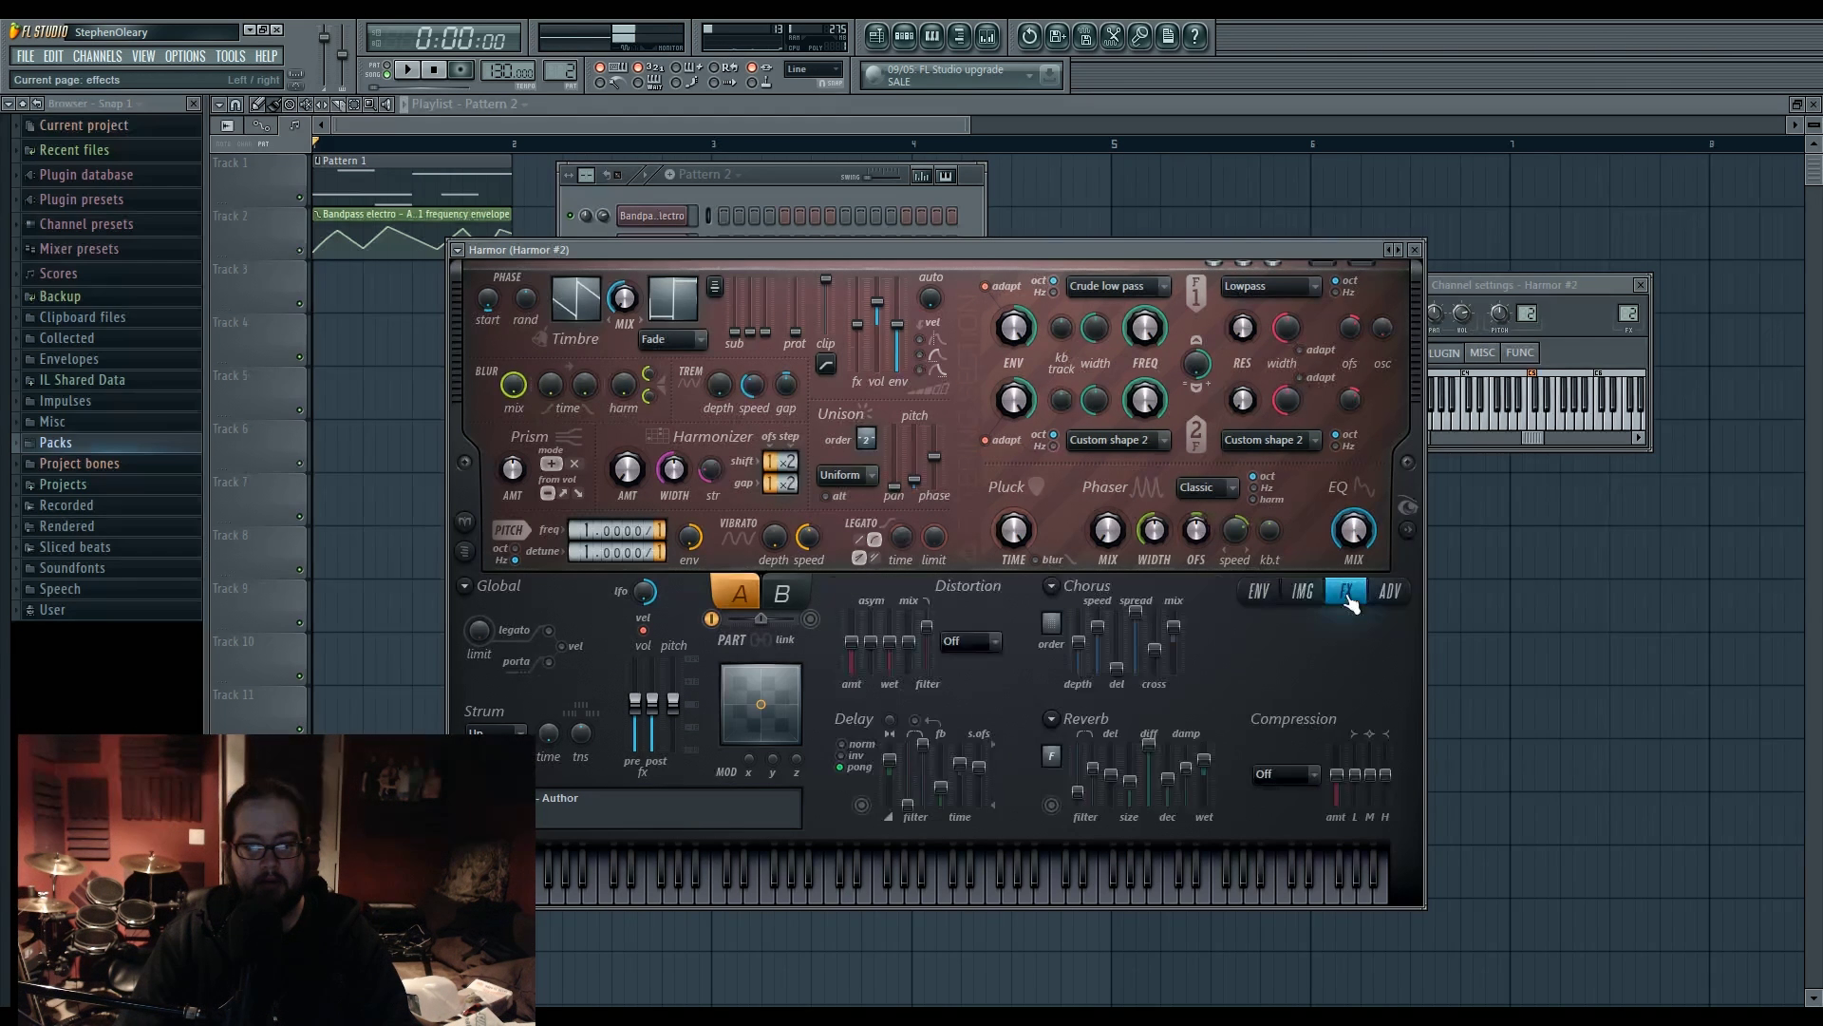
{"action": "left_click", "coordinate": [966, 642]}
{"action": "left_click", "coordinate": [988, 760]}
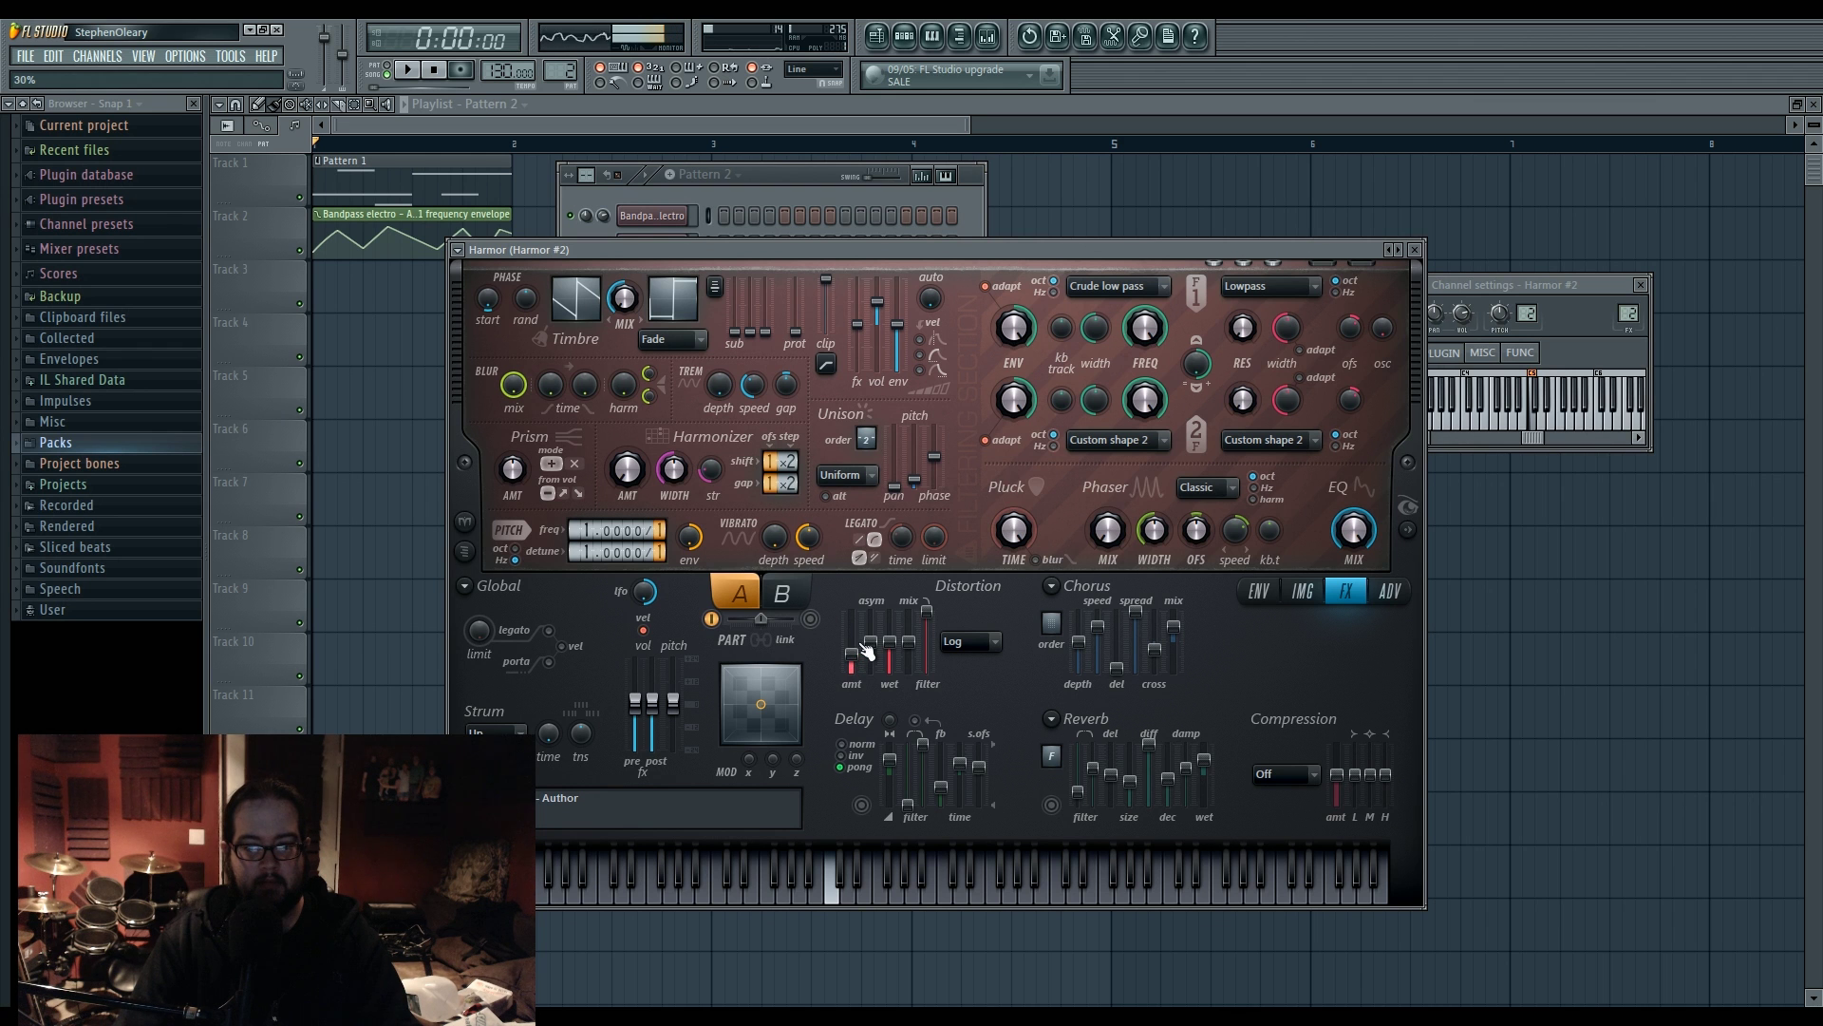
{"action": "left_click_drag", "start_coordinate": [866, 651], "coordinate": [879, 649]}
Step: Load Fruity Parametric EQ 2 into Insert 2's first effect slot
{"action": "key", "text": "F9"}
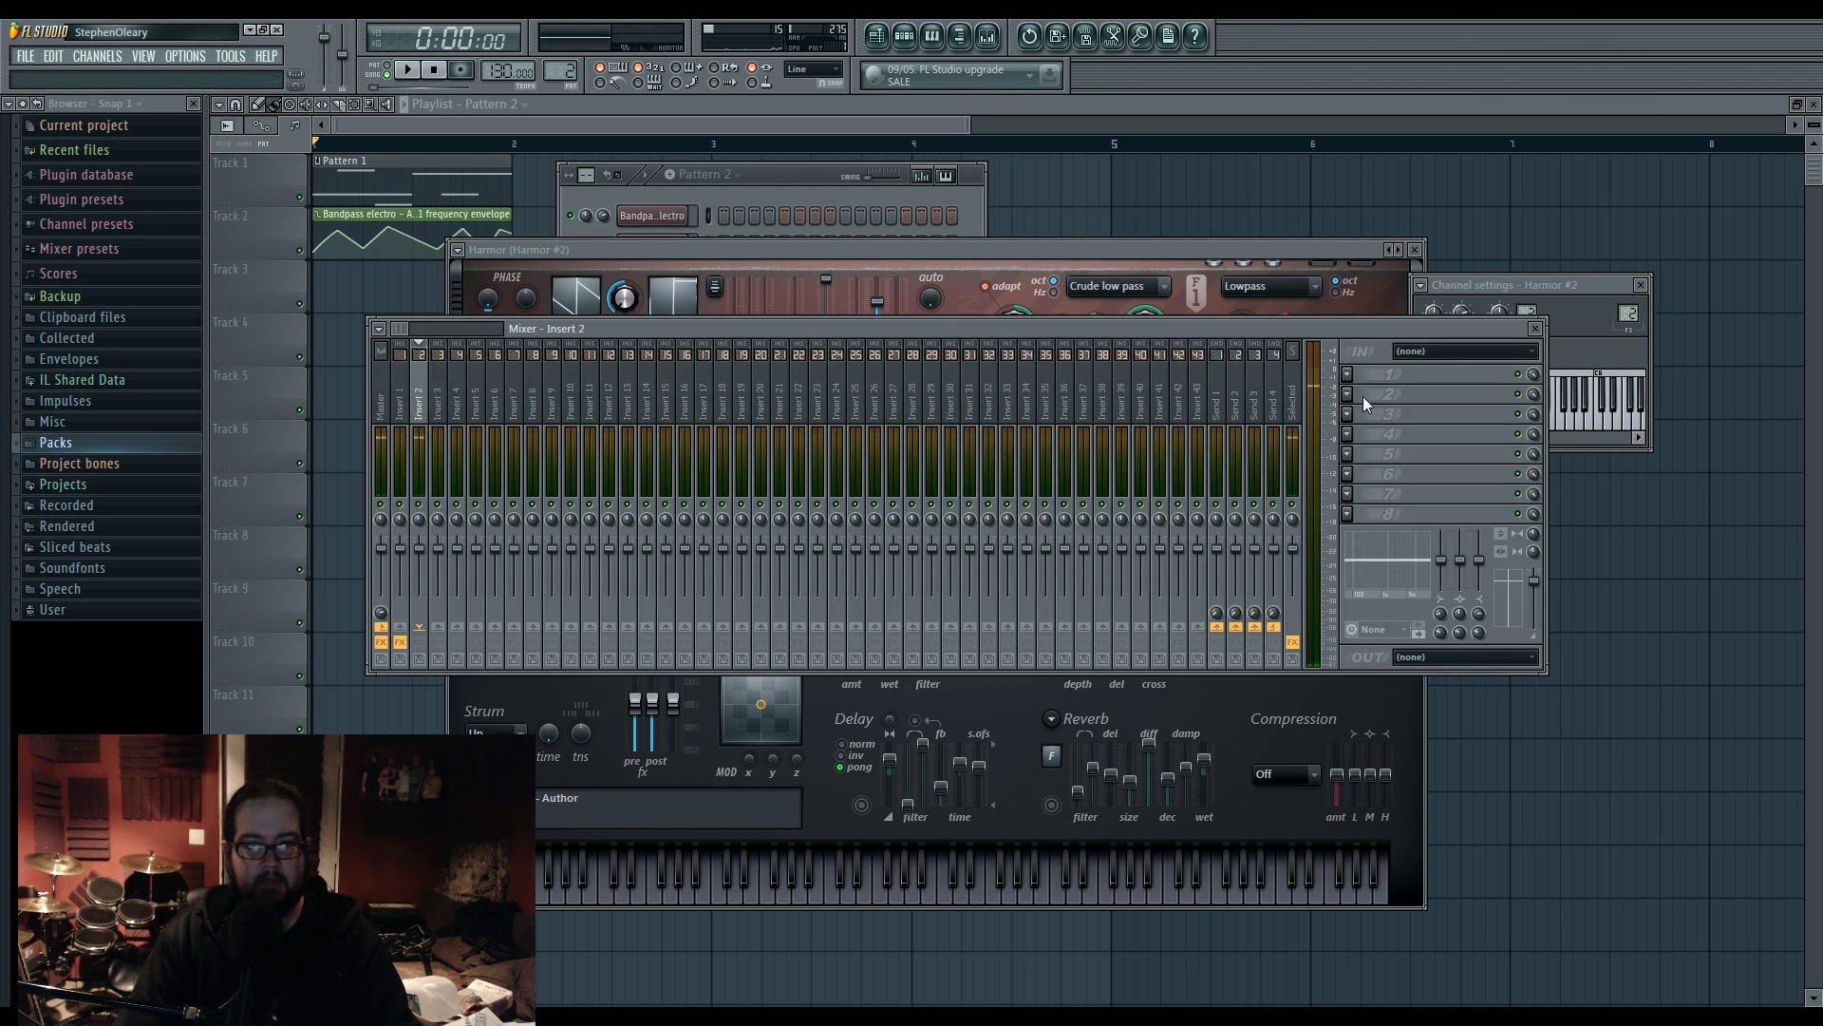
{"action": "left_click", "coordinate": [1372, 374]}
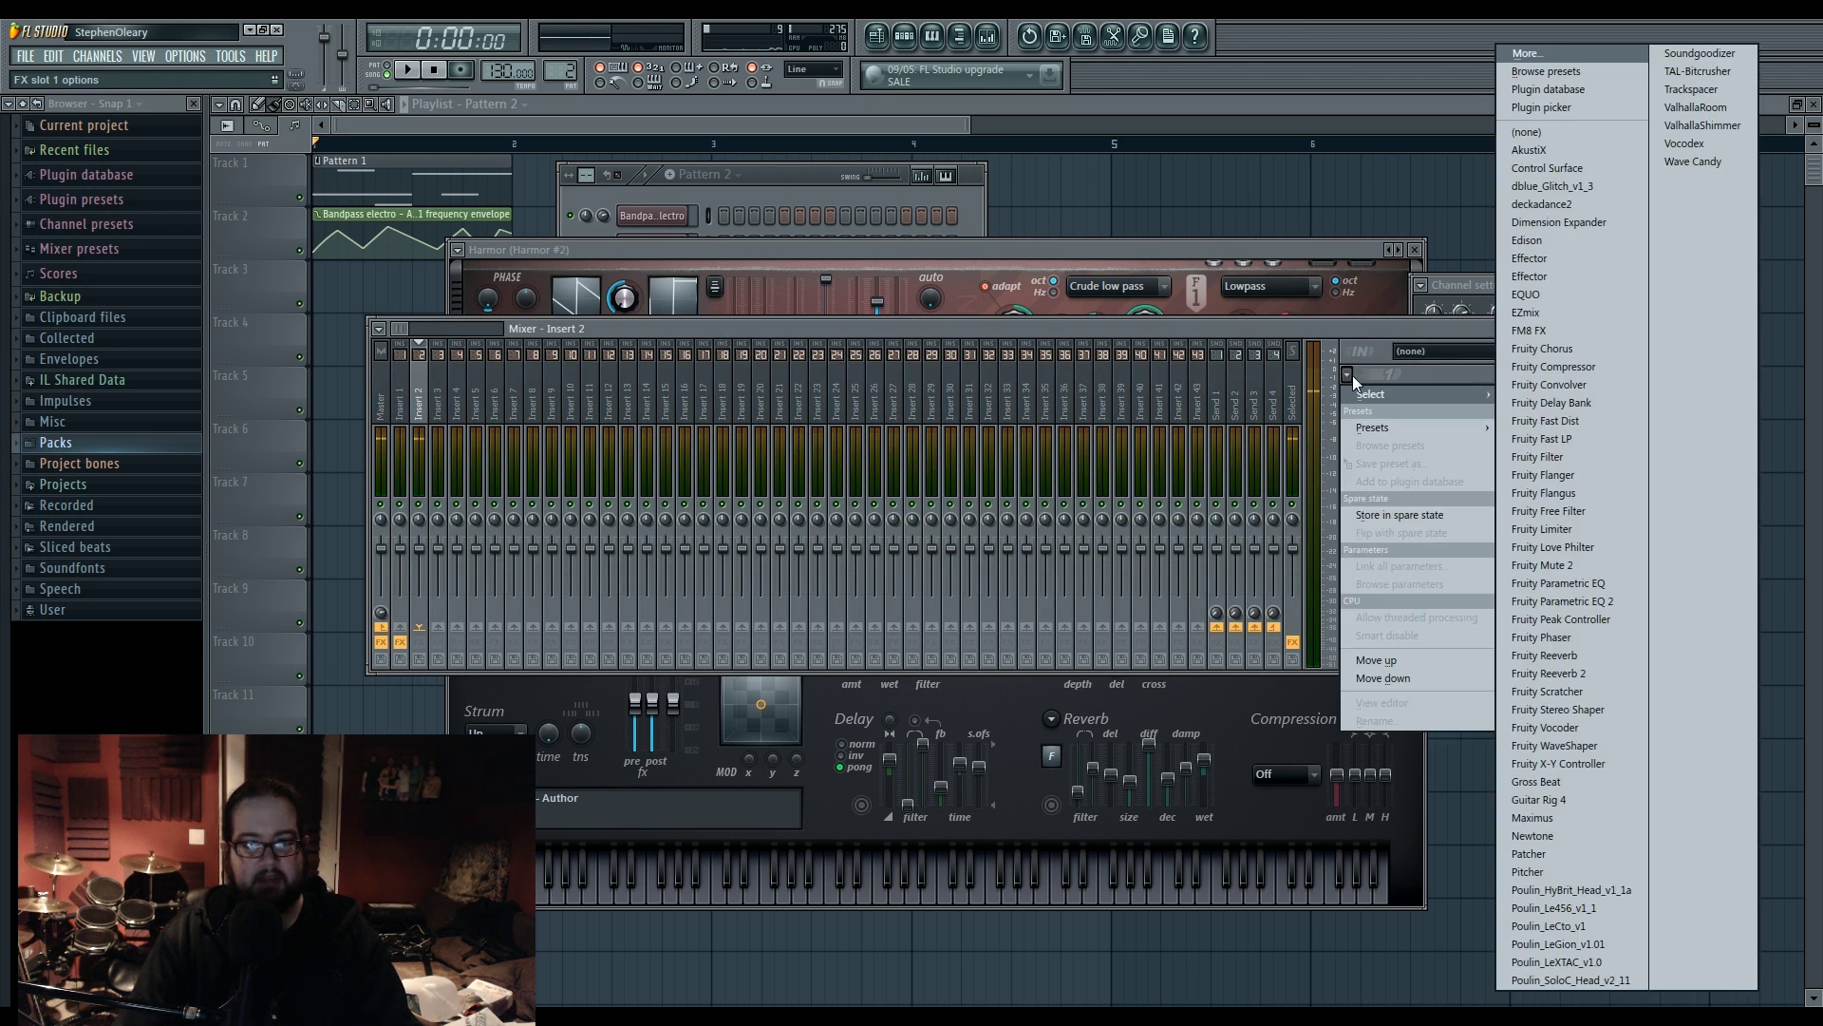
{"action": "left_click", "coordinate": [1595, 602]}
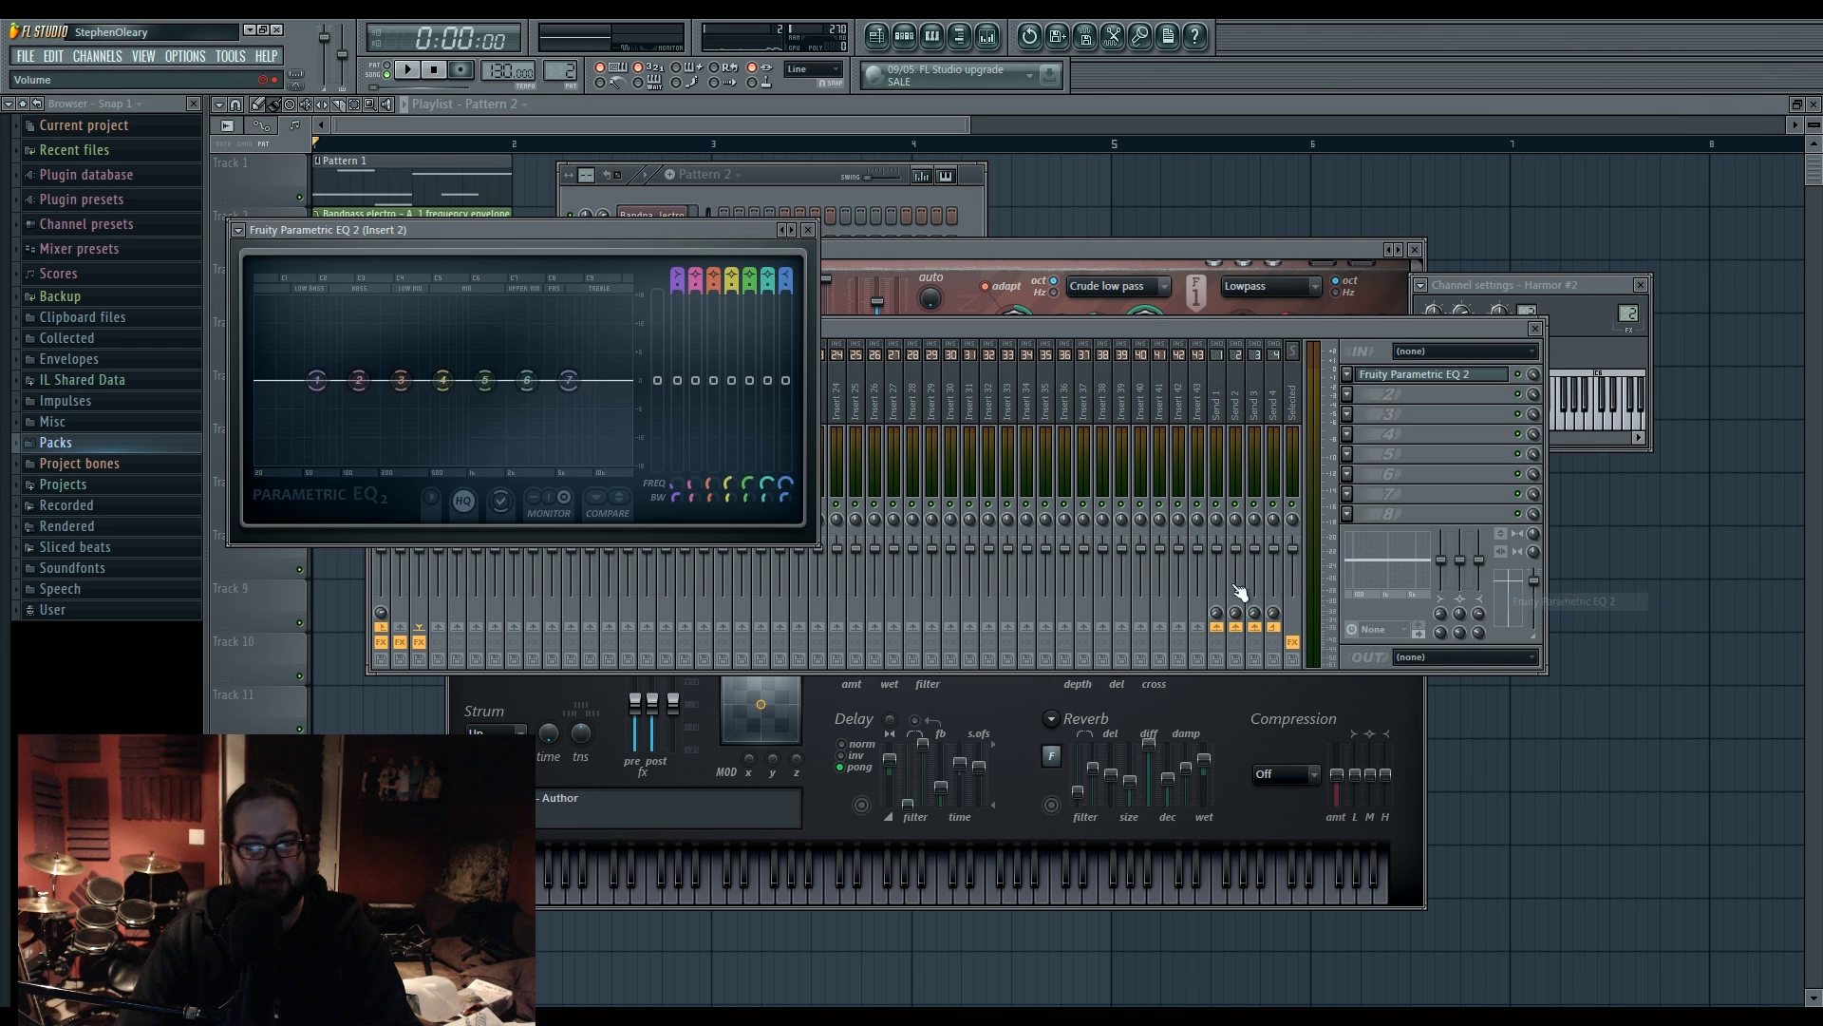
Step: Shape the EQ: pull band 6 down near 4969 Hz and return band 4 to 0 dB
{"action": "left_click_drag", "start_coordinate": [442, 379], "coordinate": [603, 339]}
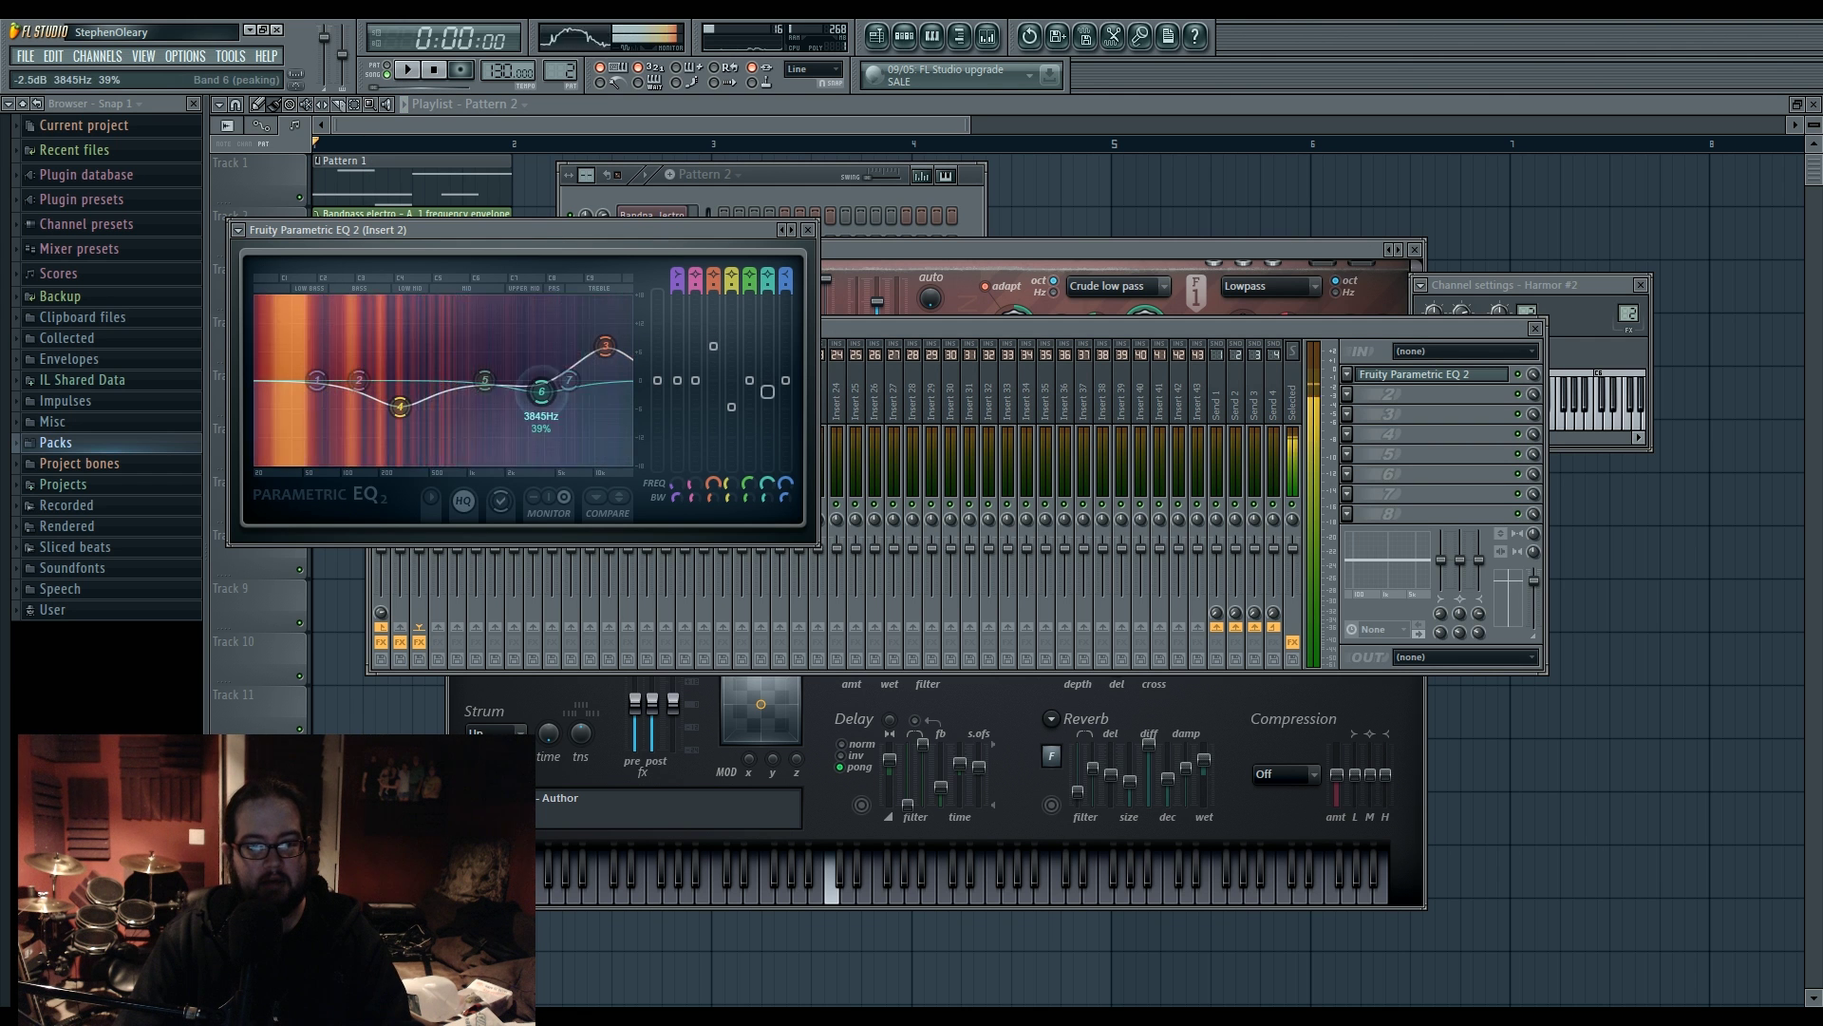
{"action": "mouse_move", "coordinate": [527, 381]}
{"action": "left_mouse_down"}
{"action": "mouse_move", "coordinate": [560, 410]}
{"action": "mouse_move", "coordinate": [594, 358]}
{"action": "mouse_move", "coordinate": [551, 397]}
{"action": "left_mouse_up"}
{"action": "left_click_drag", "start_coordinate": [399, 406], "coordinate": [482, 357]}
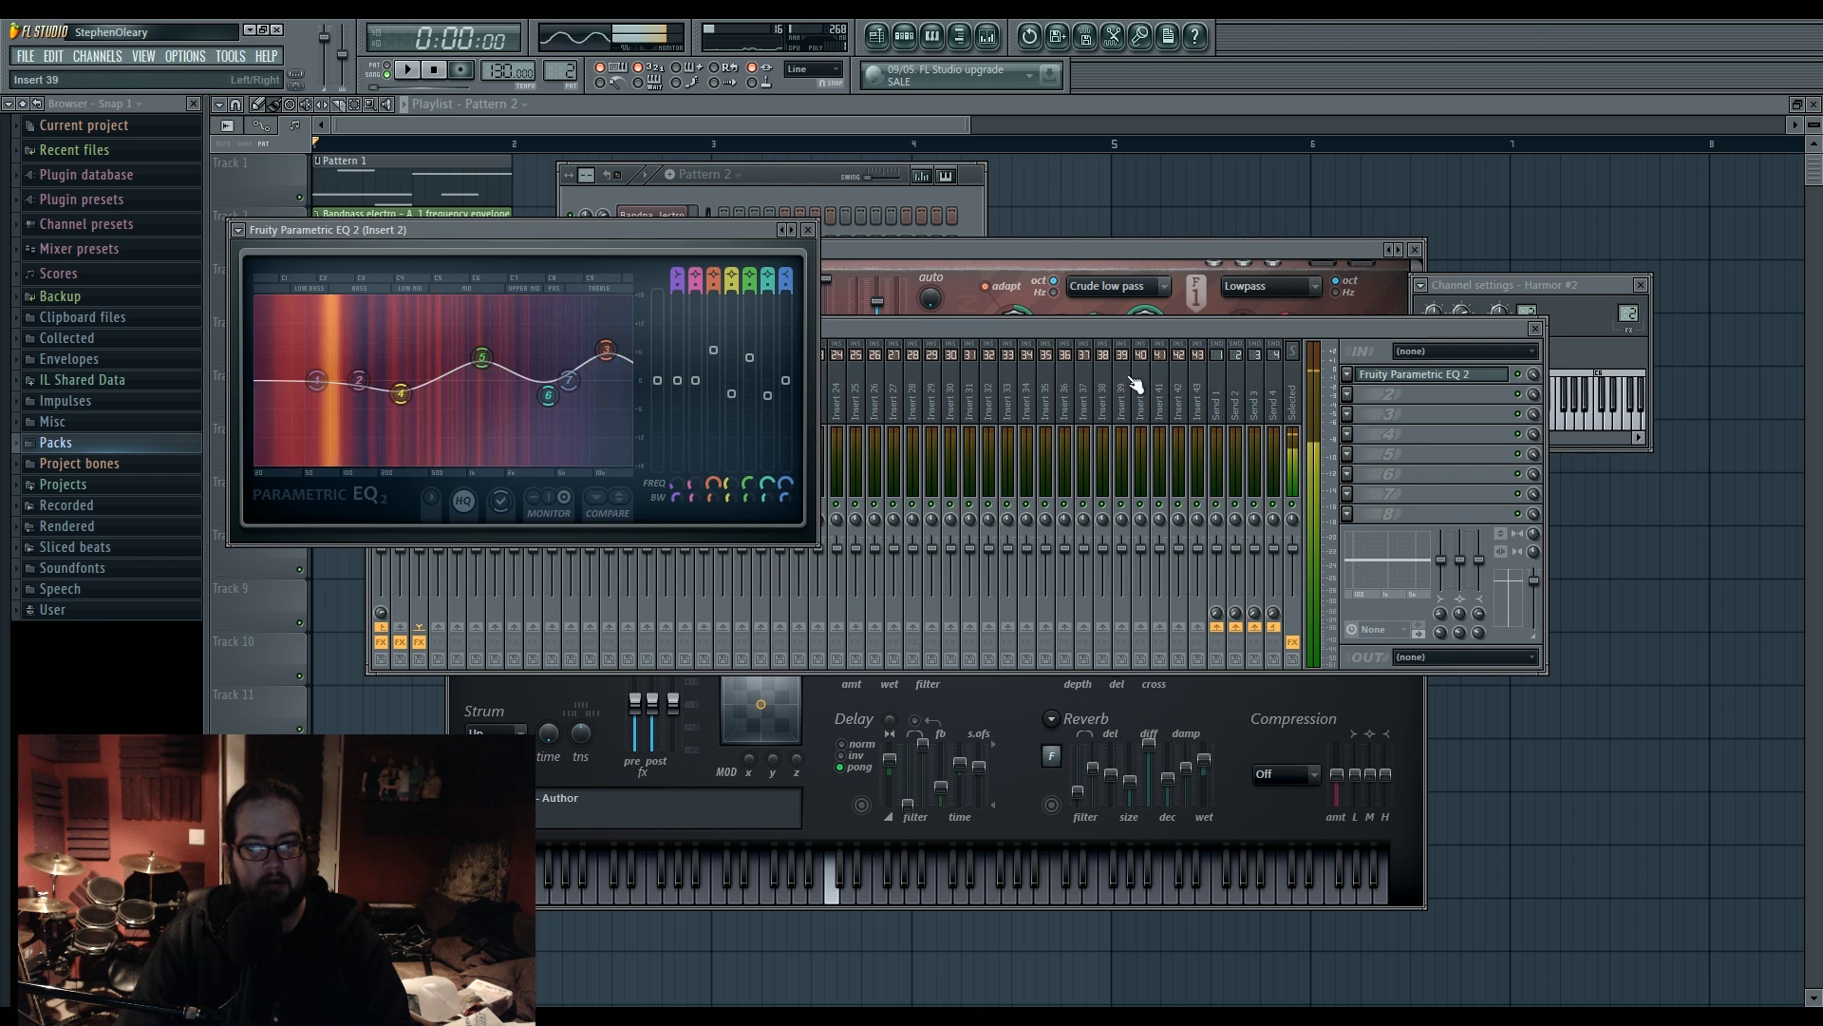
{"action": "left_click", "coordinate": [1347, 394]}
Step: Load Maximus after the EQ, check LOW and MID bands, and raise the master curve end to 12 dB
{"action": "left_click", "coordinate": [1562, 817]}
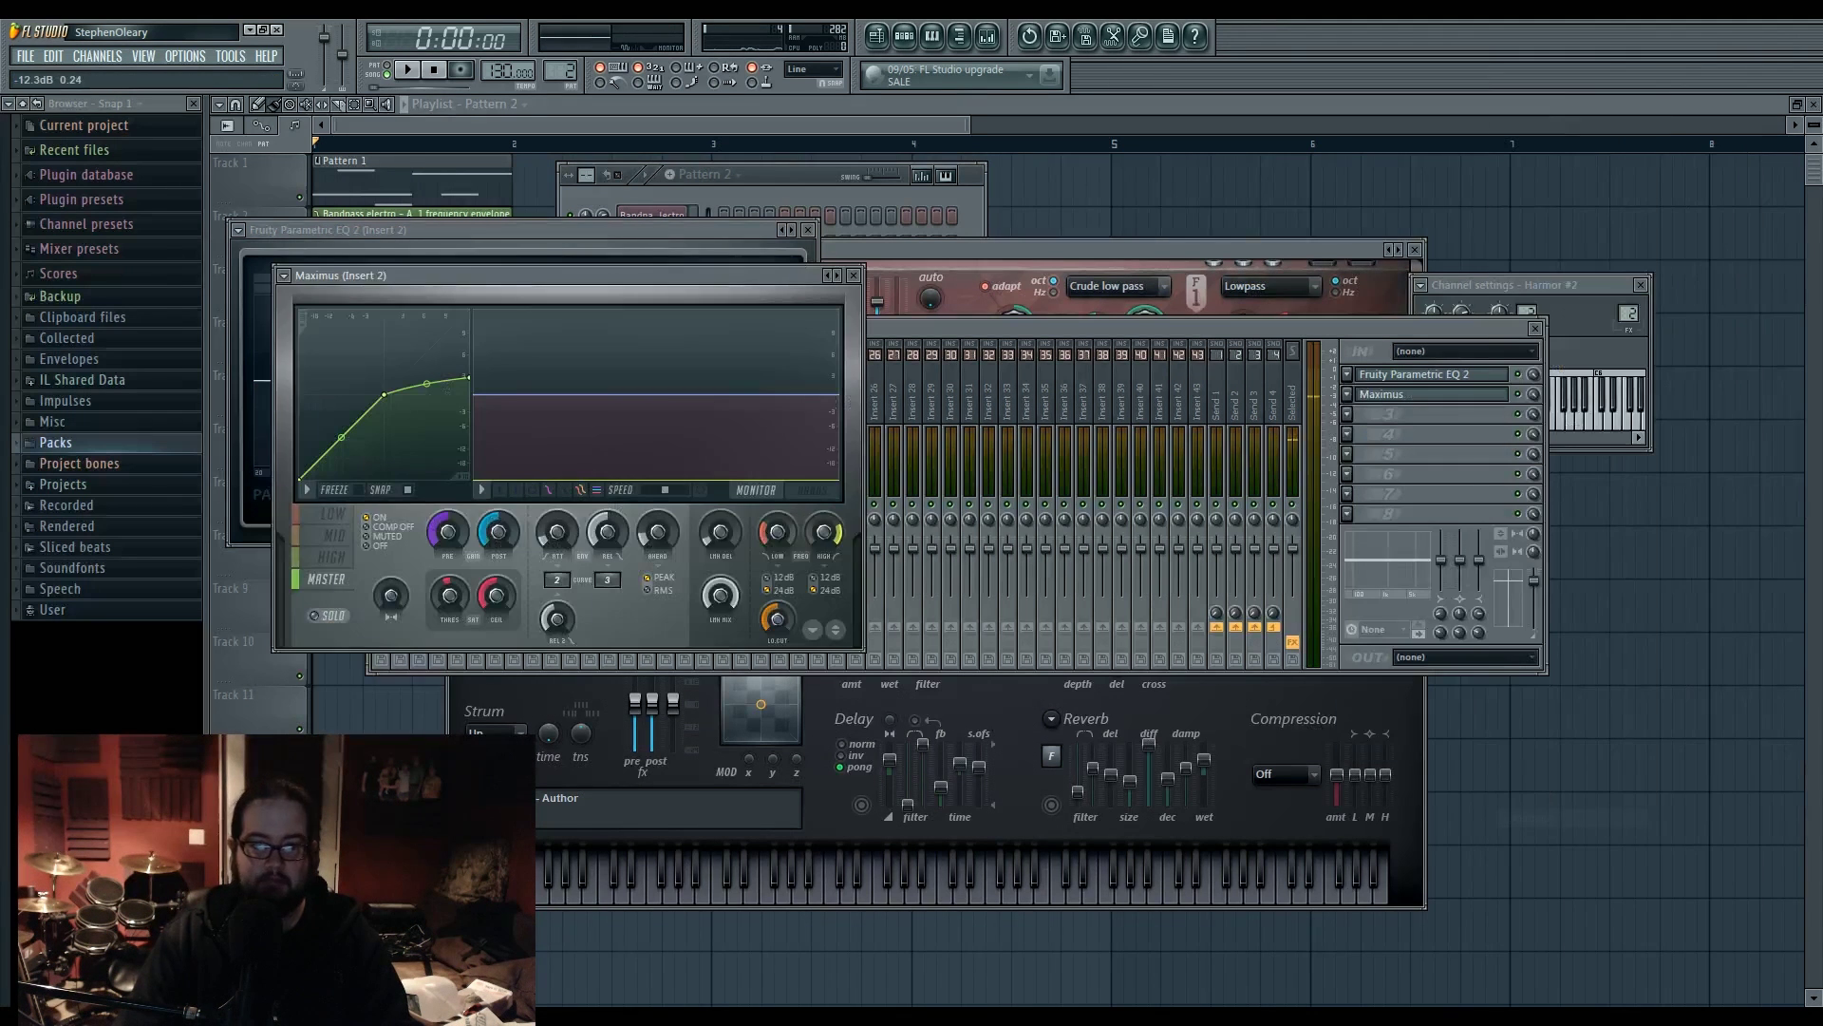
{"action": "left_click", "coordinate": [841, 276]}
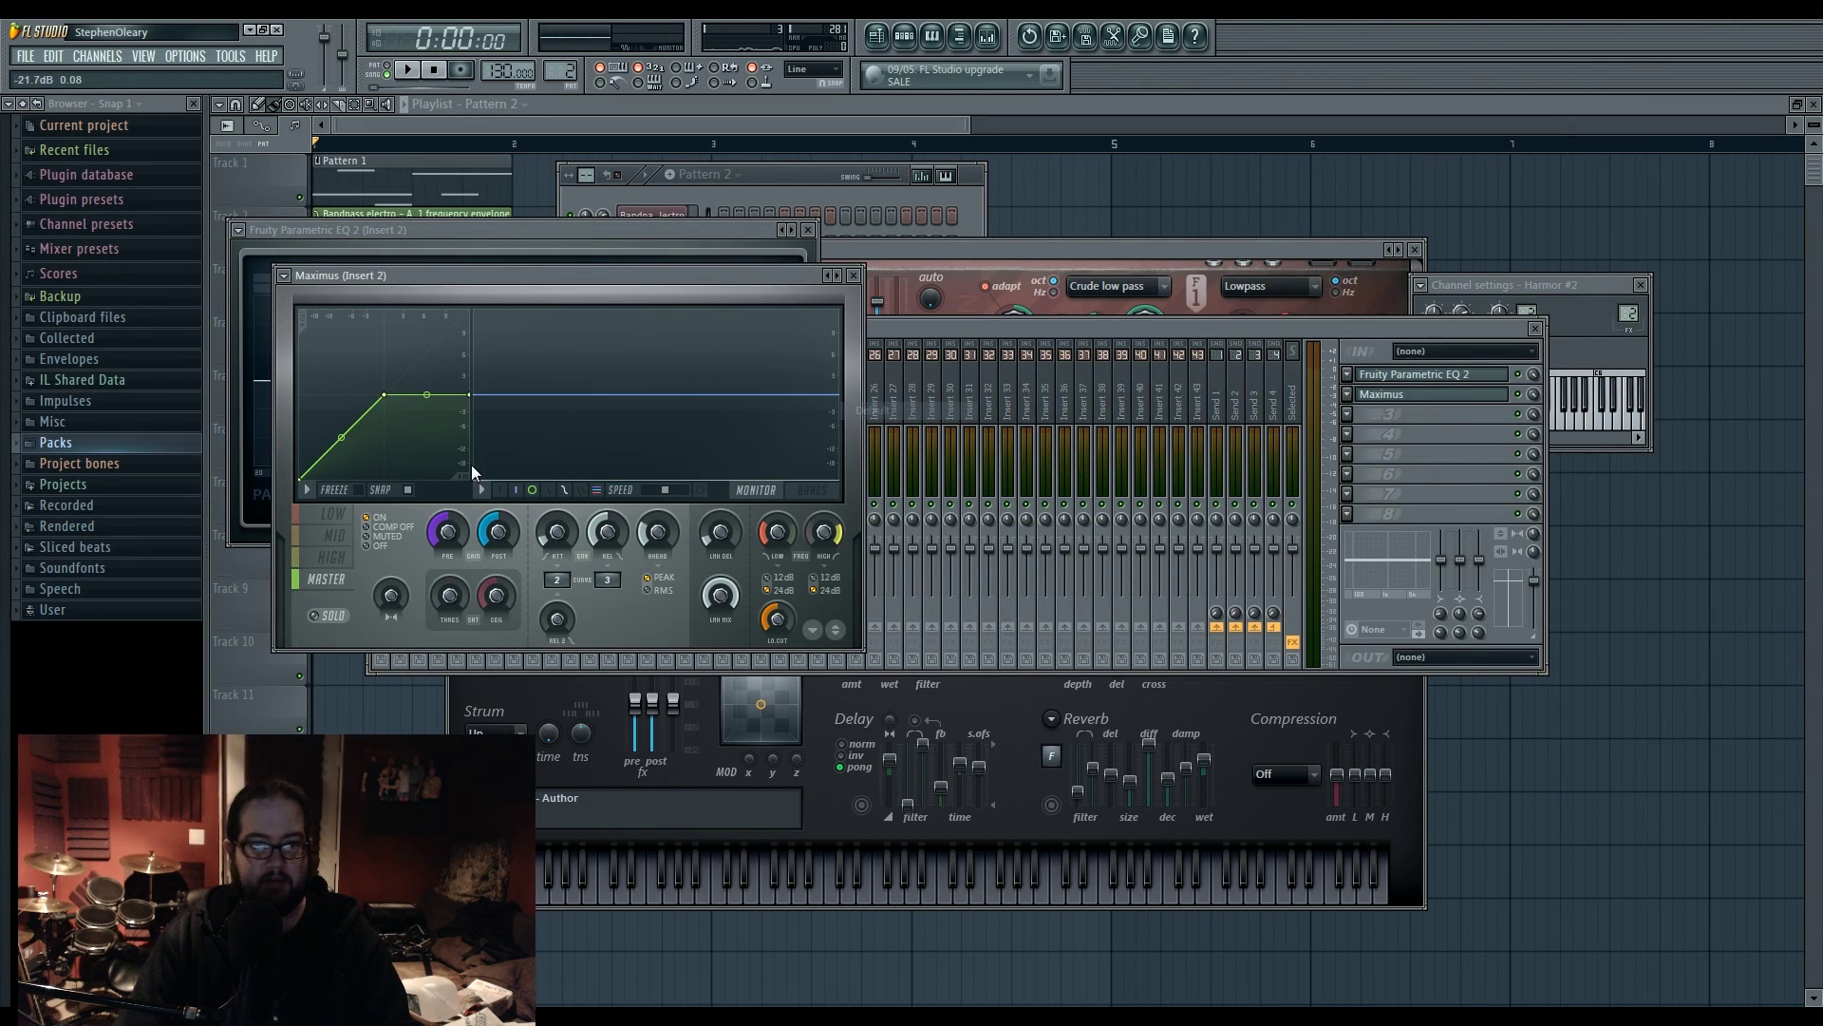
{"action": "left_click", "coordinate": [349, 512]}
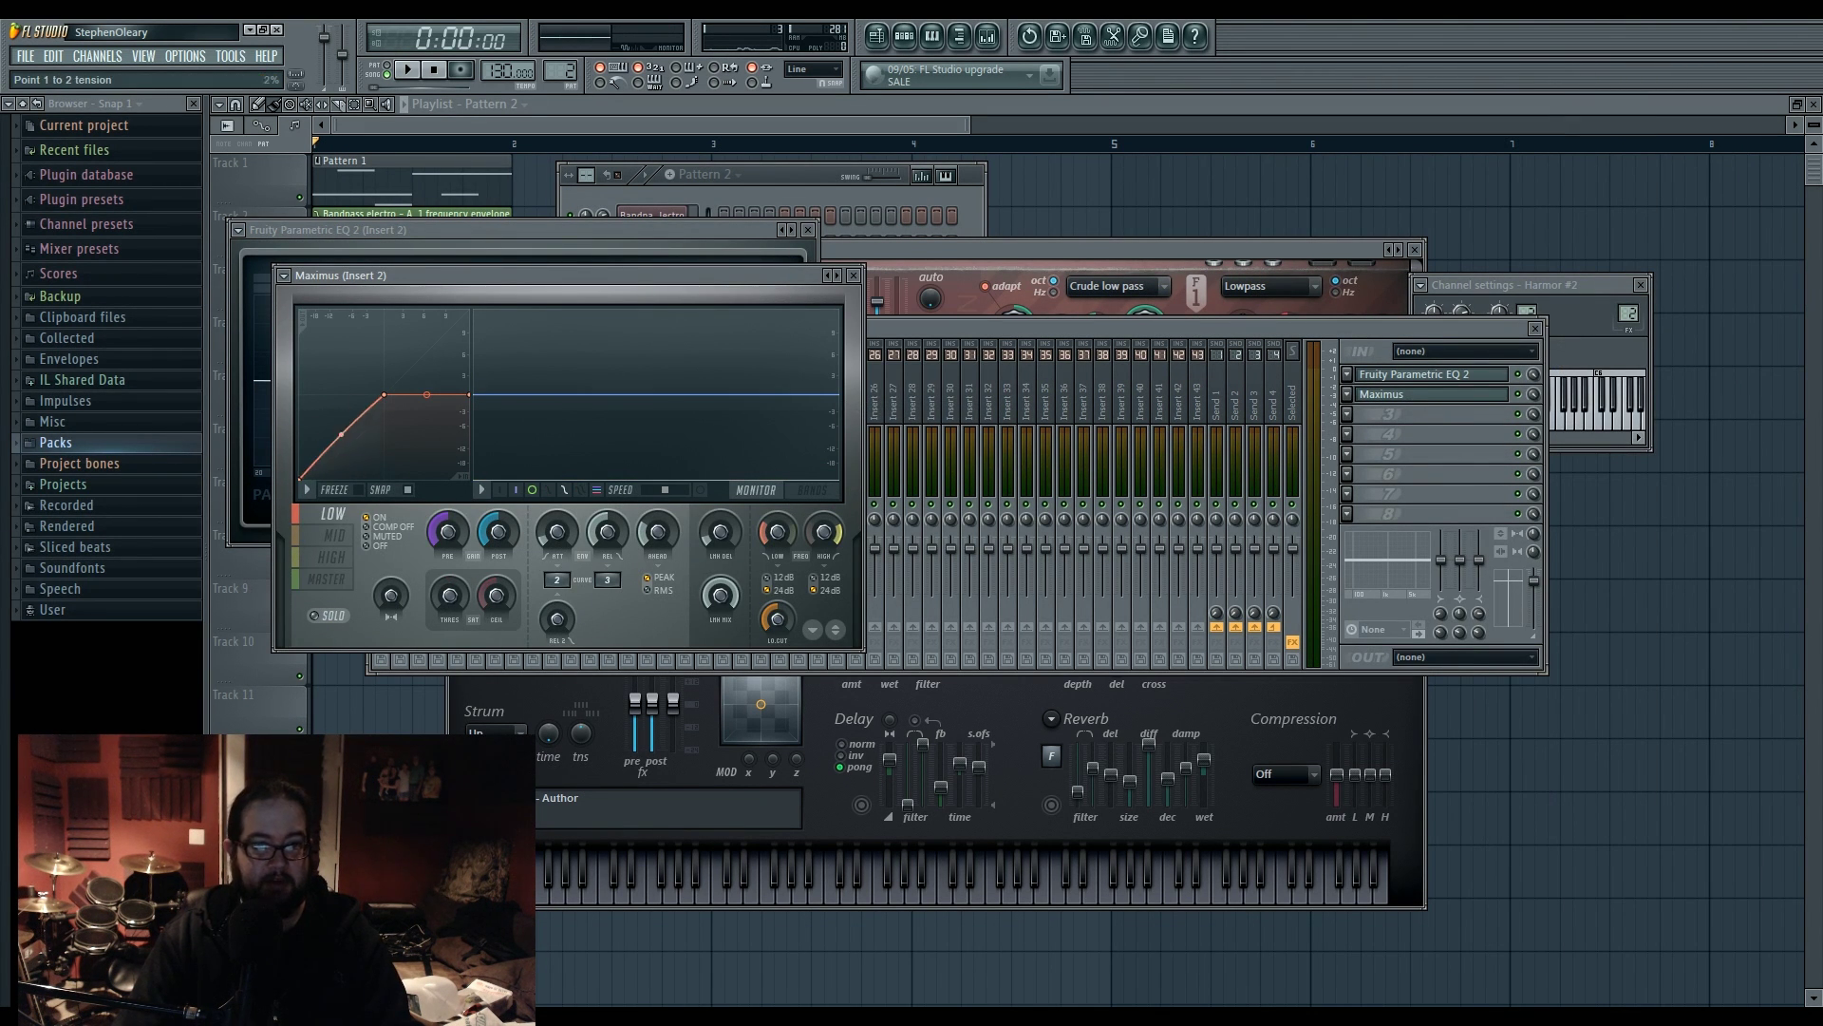
{"action": "left_click", "coordinate": [334, 535]}
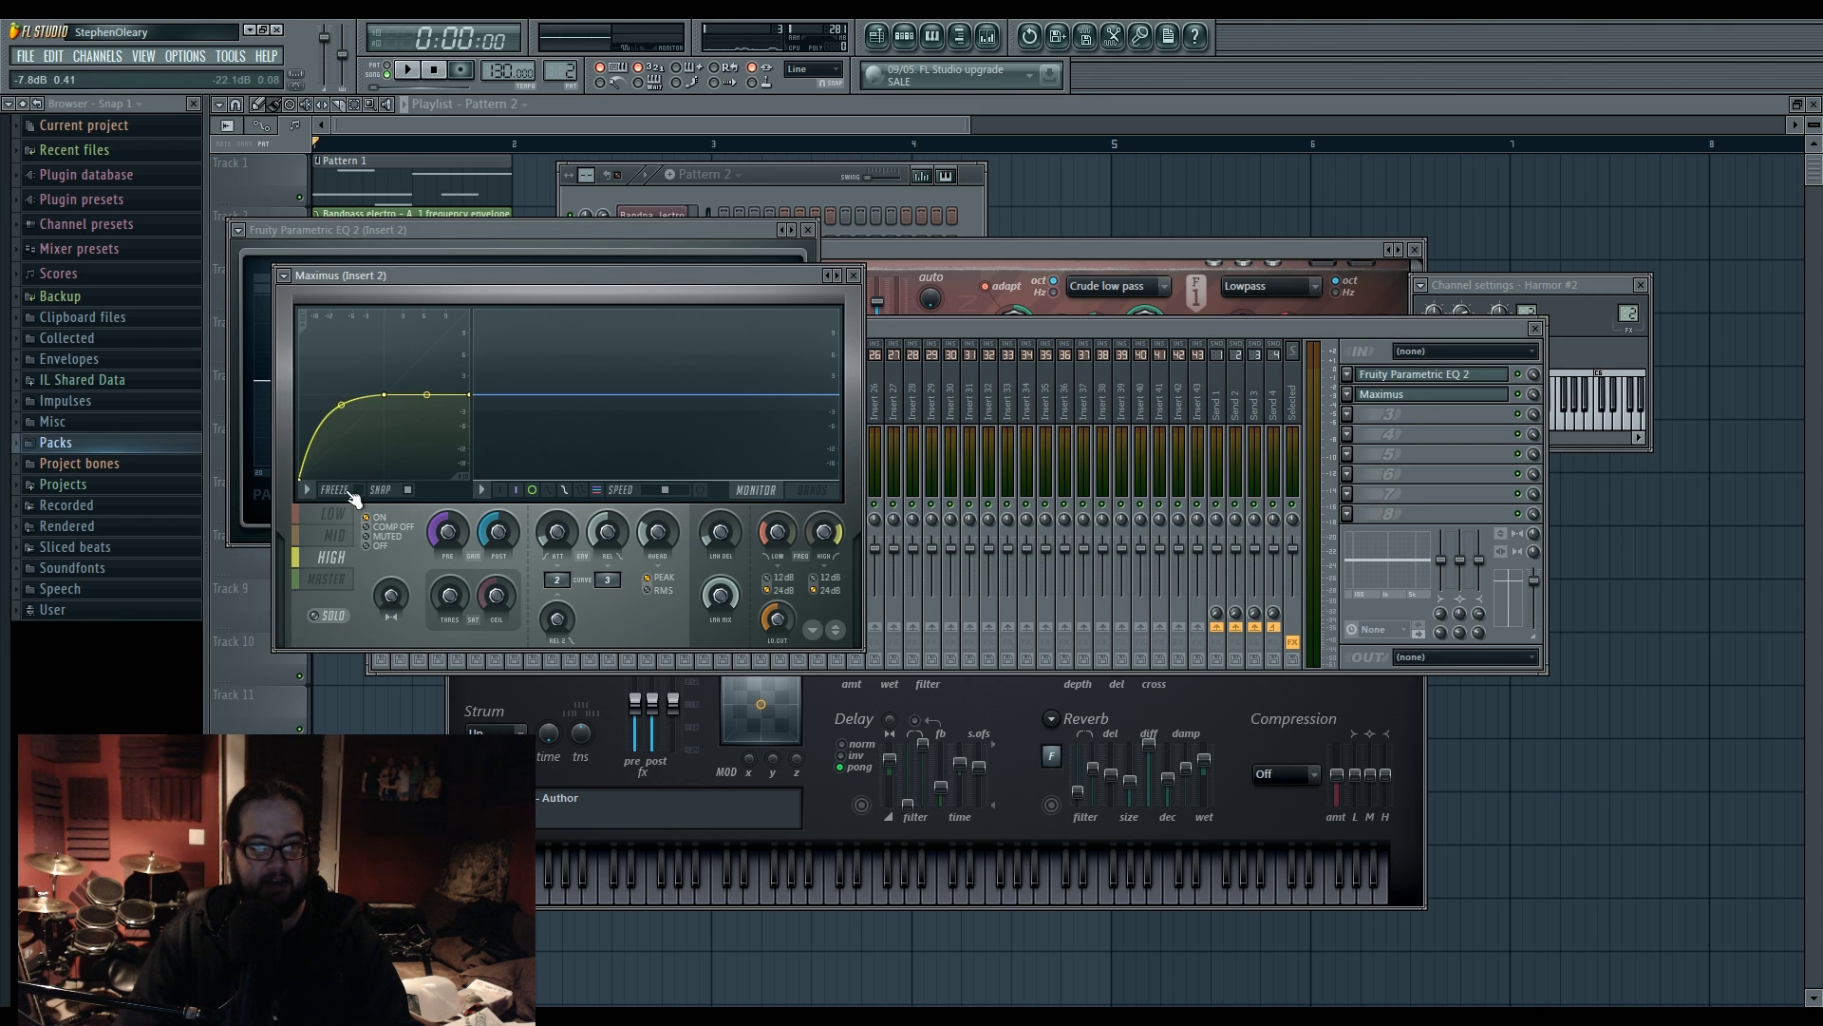
{"action": "left_click", "coordinate": [327, 578]}
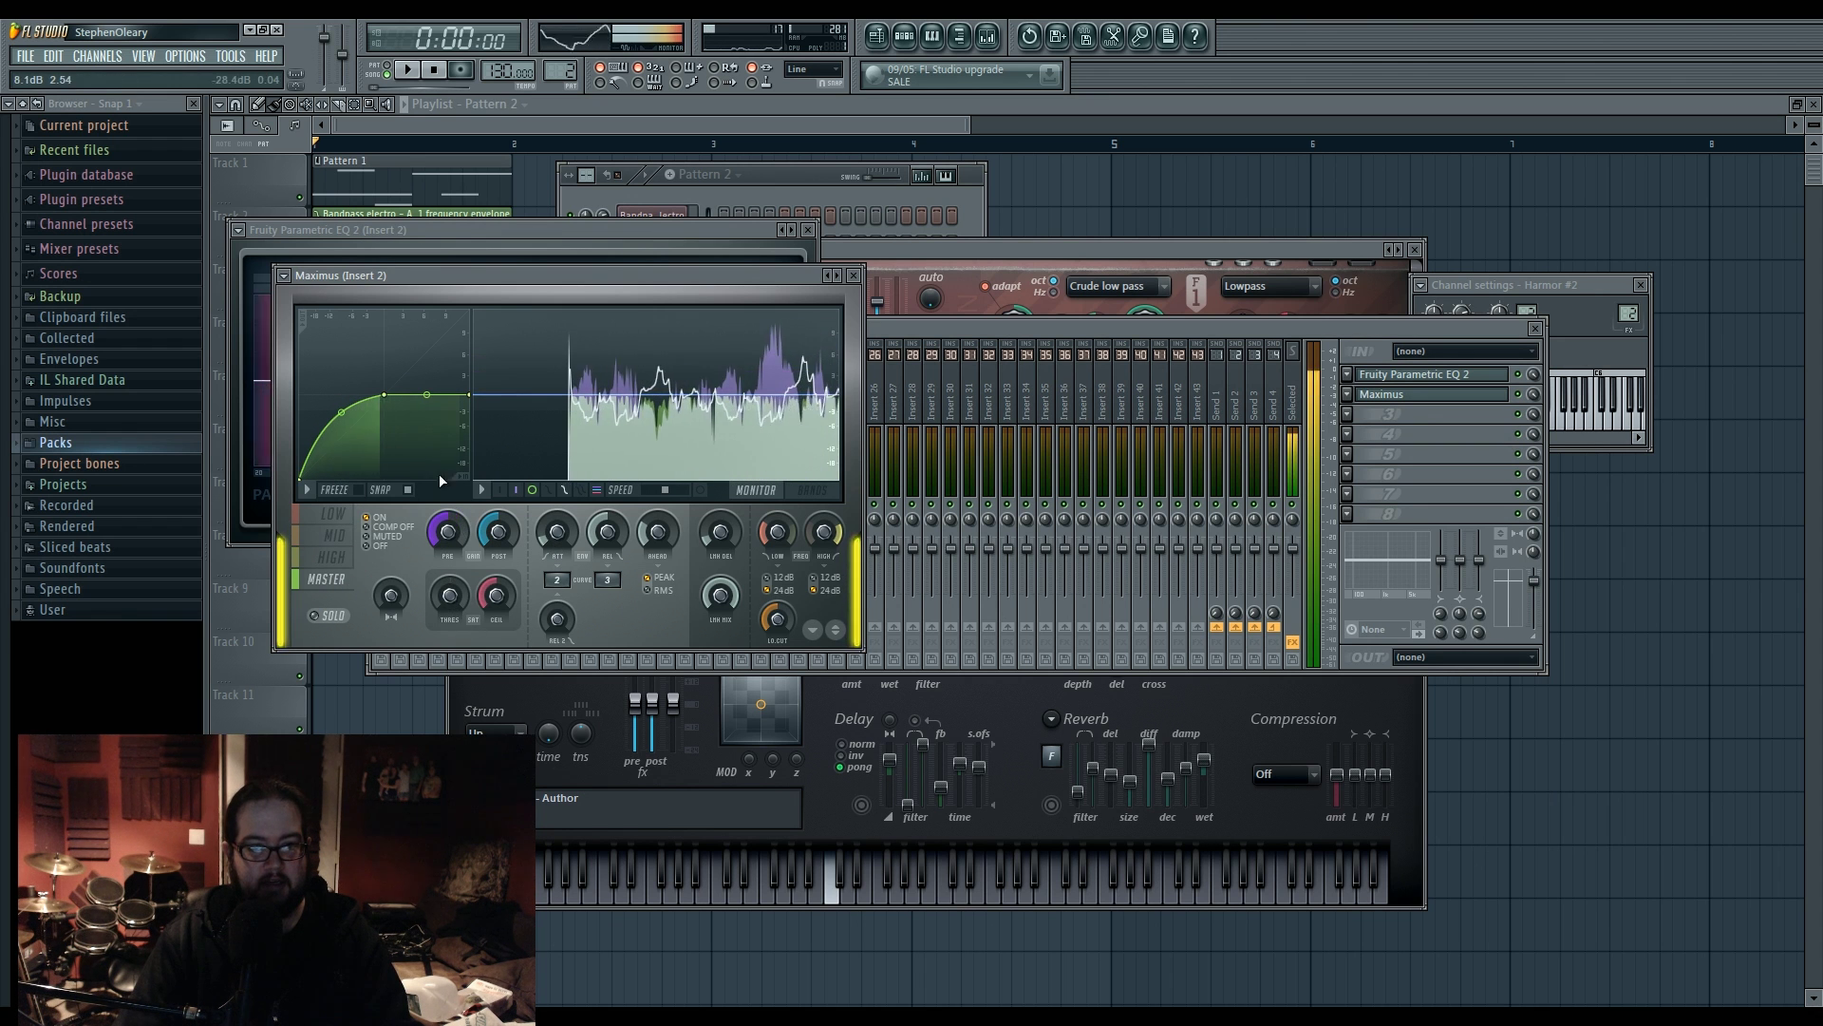
{"action": "mouse_move", "coordinate": [469, 394]}
{"action": "left_mouse_down"}
{"action": "mouse_move", "coordinate": [471, 338]}
{"action": "mouse_move", "coordinate": [468, 370]}
{"action": "left_mouse_up"}
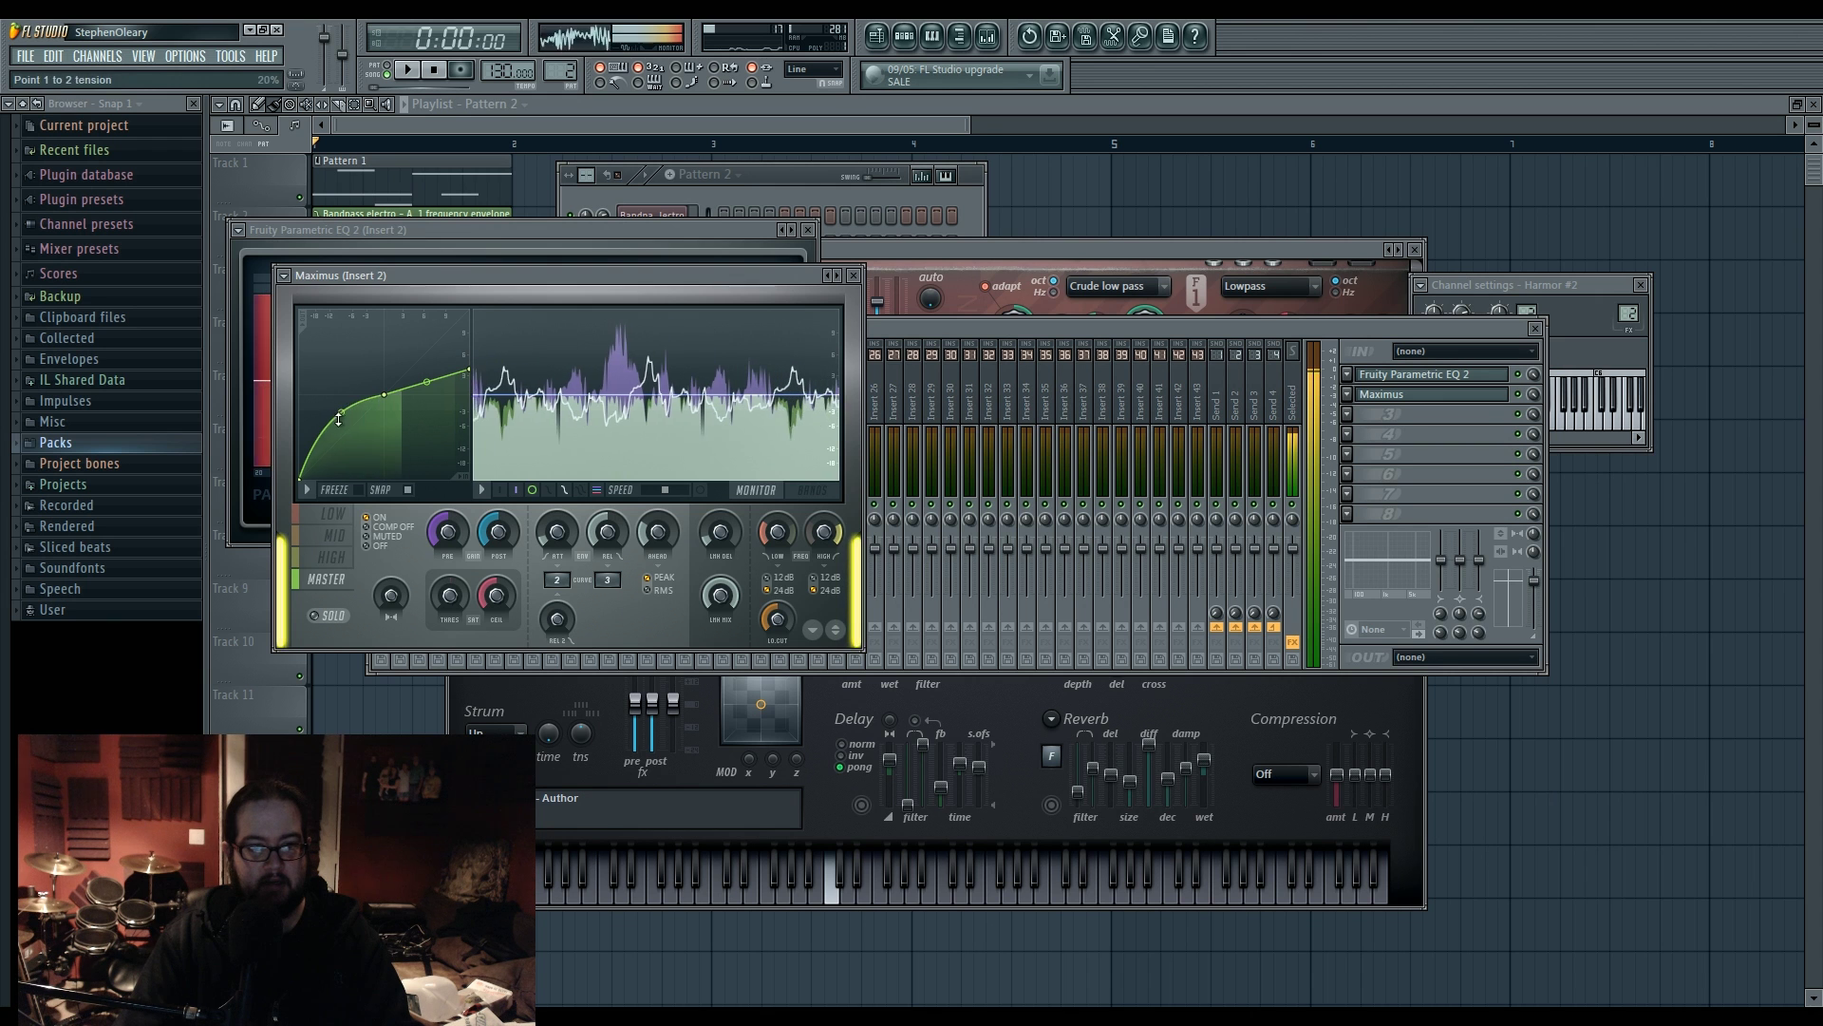
{"action": "left_click", "coordinate": [907, 38]}
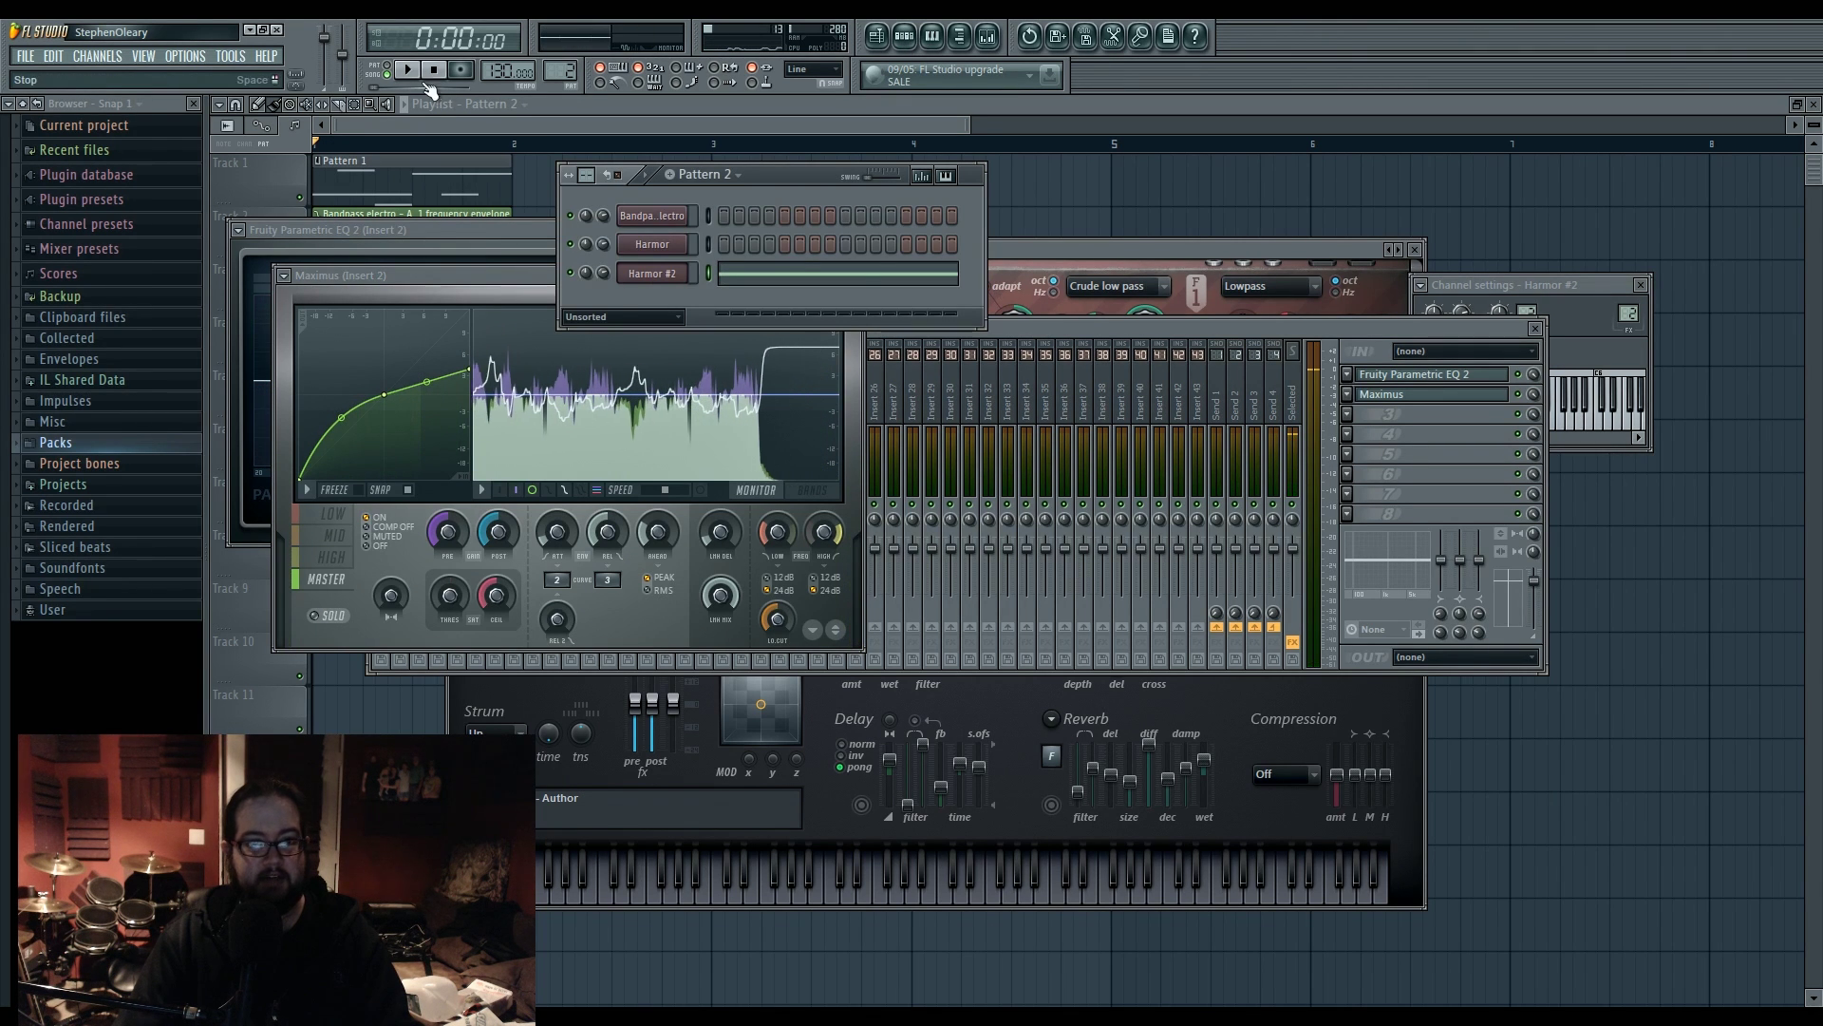
Step: Clear Edison on the Selected track and re-record the processed Harmor playback as a 1.846-second sample
{"action": "left_click", "coordinate": [1018, 328]}
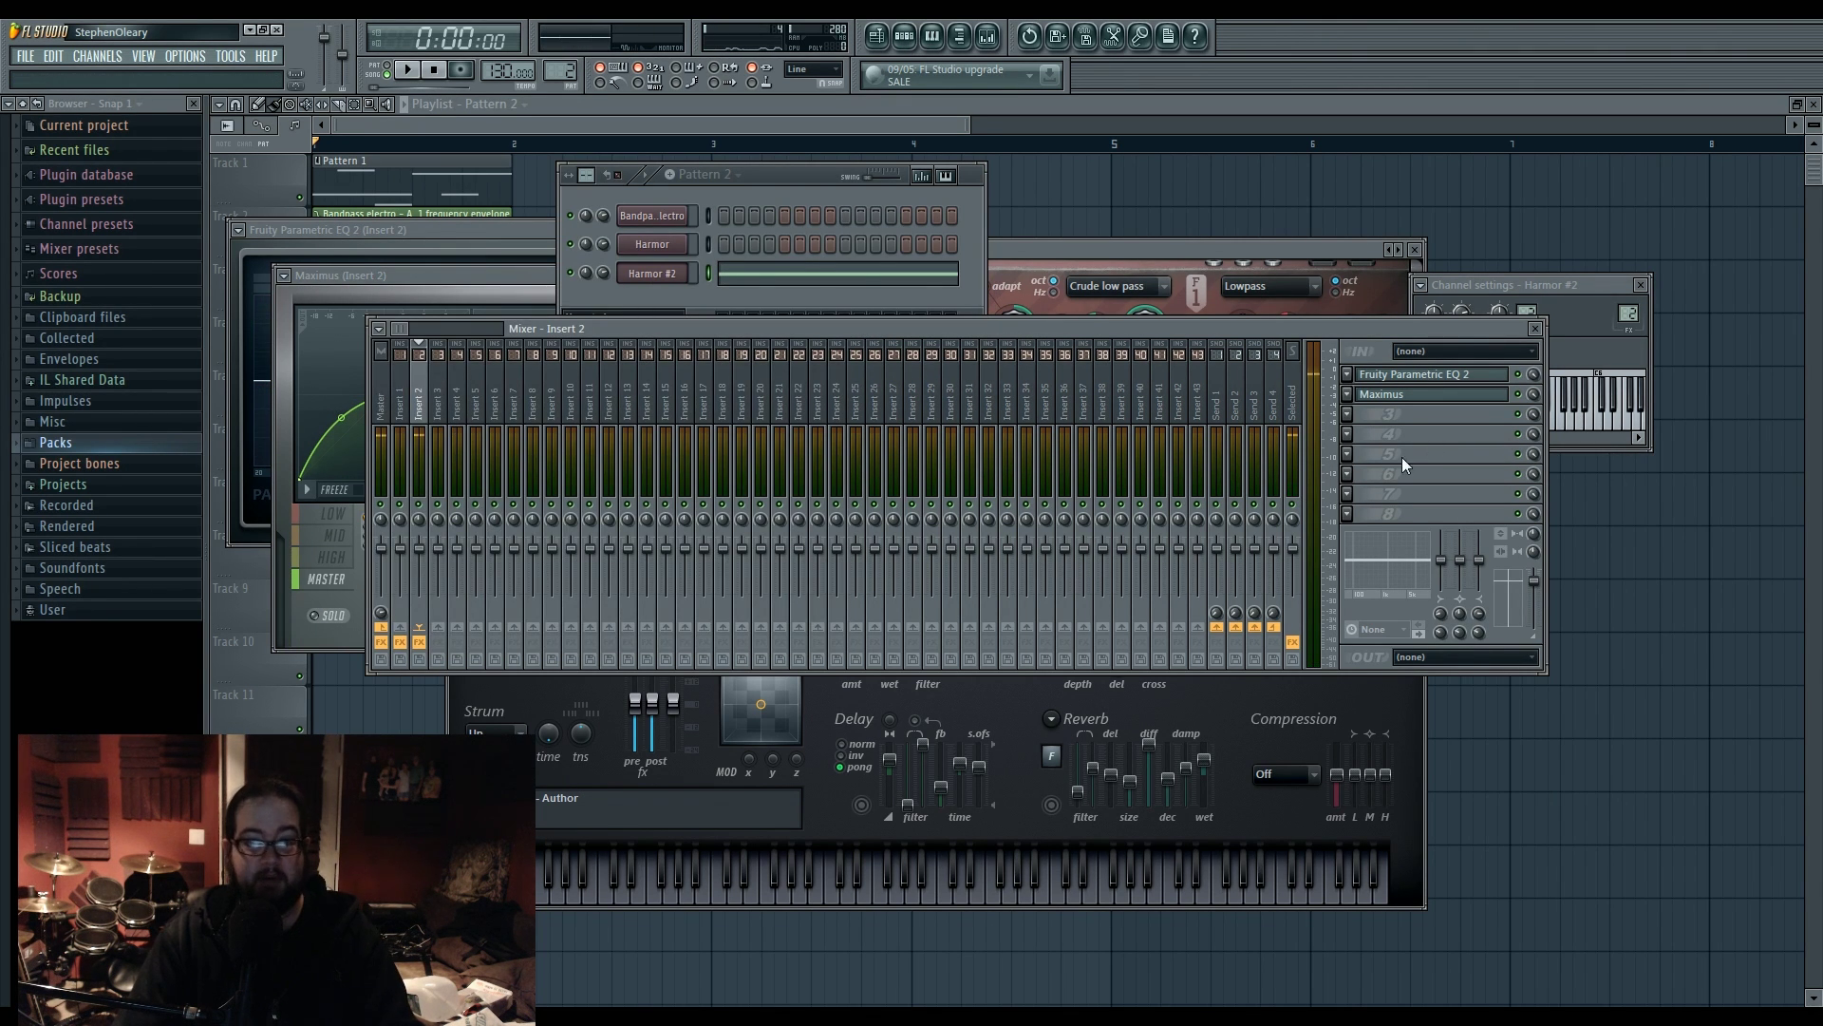
{"action": "left_click", "coordinate": [1297, 406]}
{"action": "key", "text": "ctrl+e"}
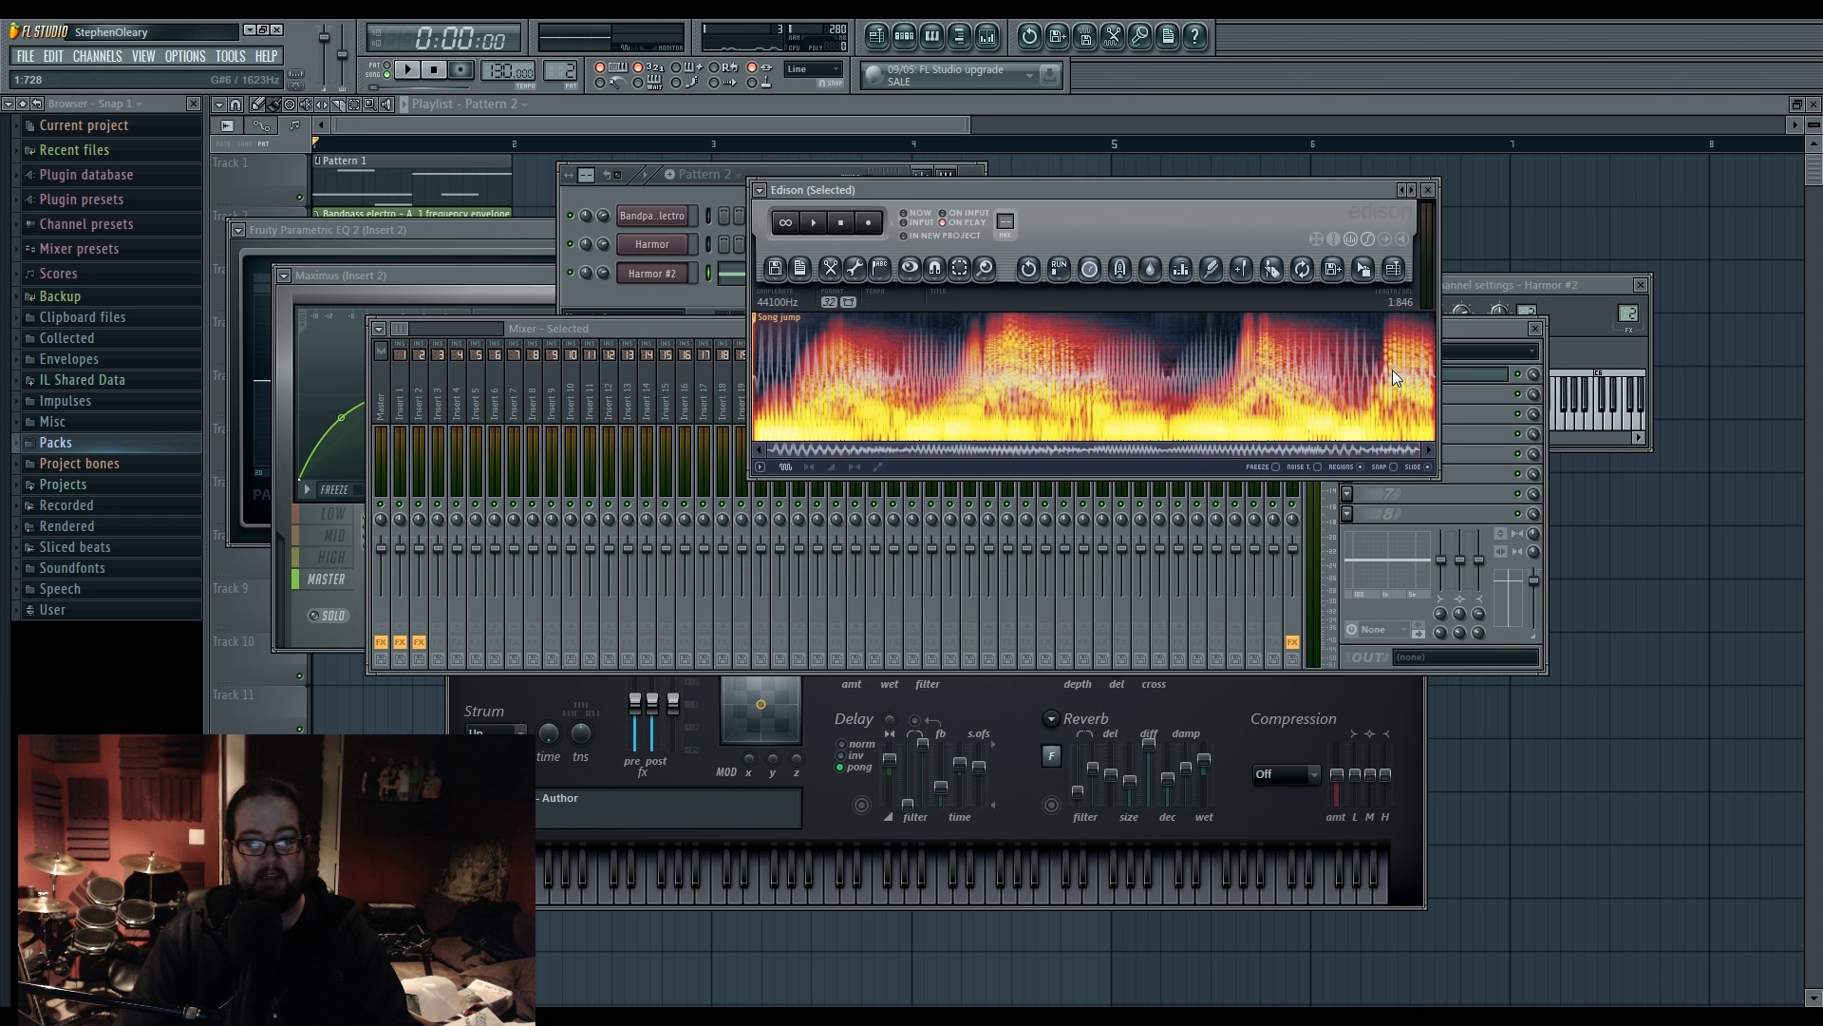
{"action": "key", "text": "ctrl+Delete"}
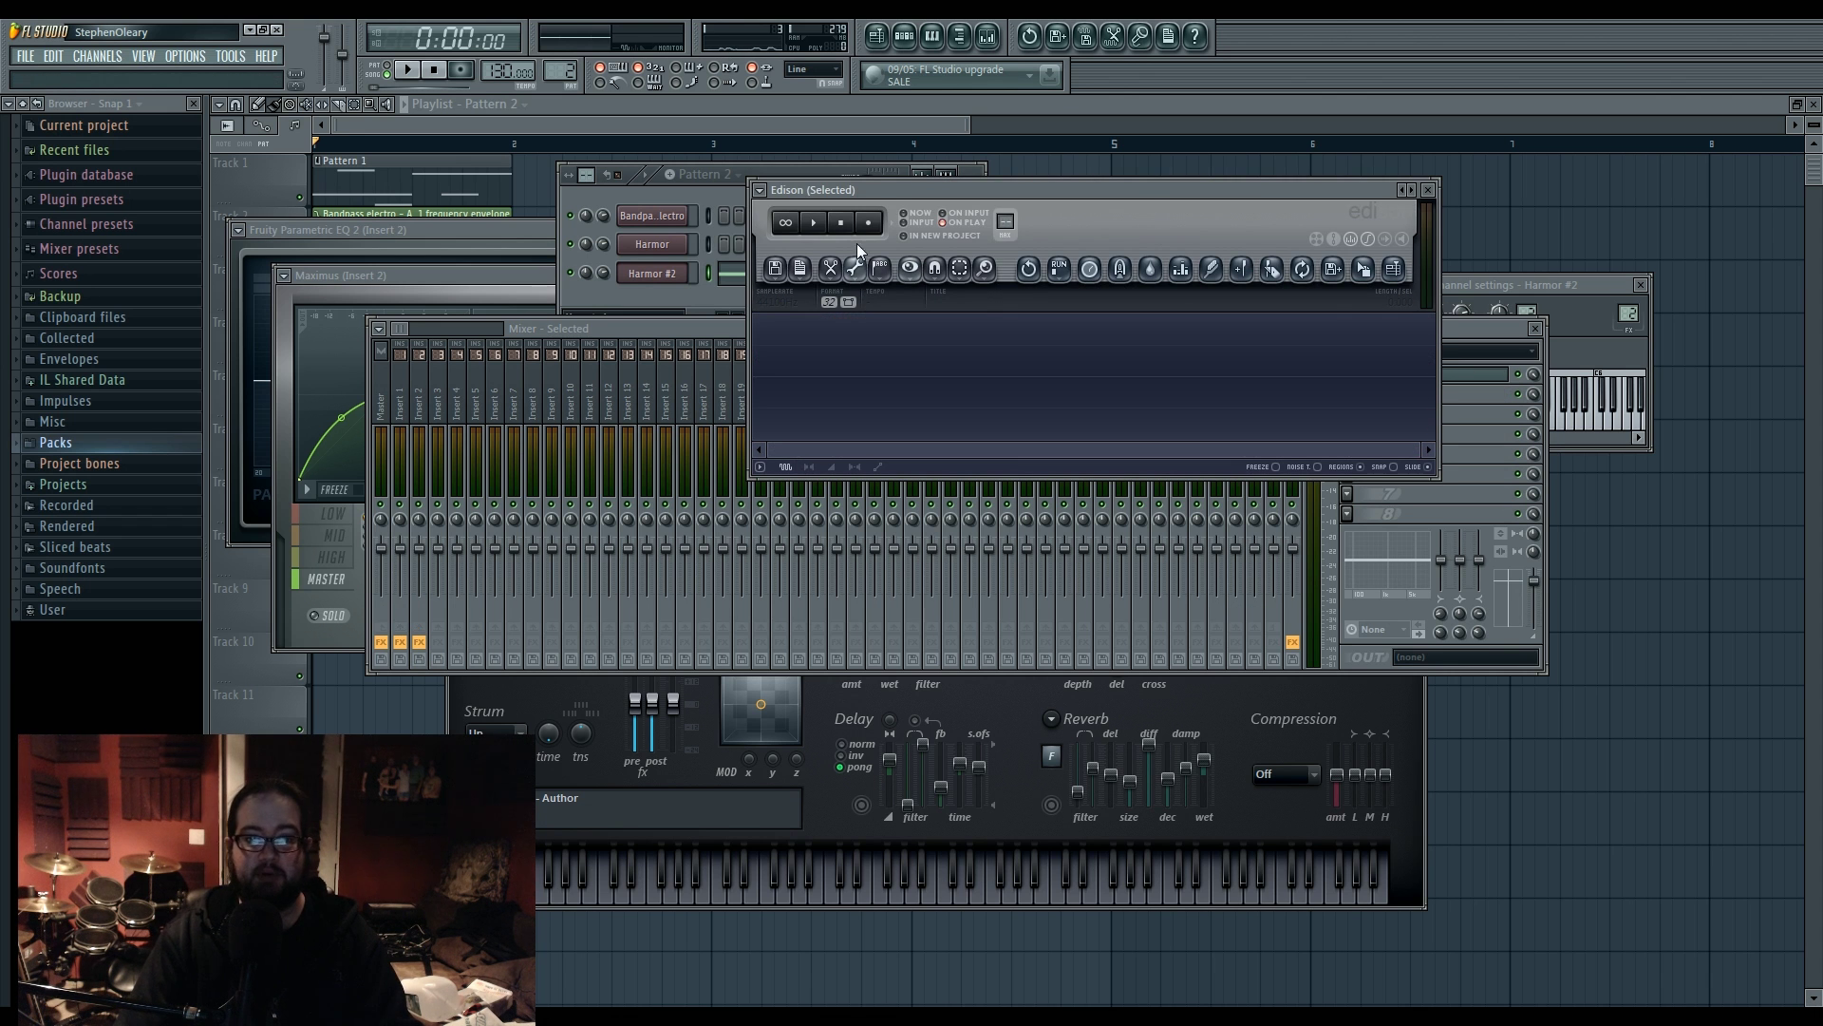
{"action": "left_click", "coordinate": [868, 222]}
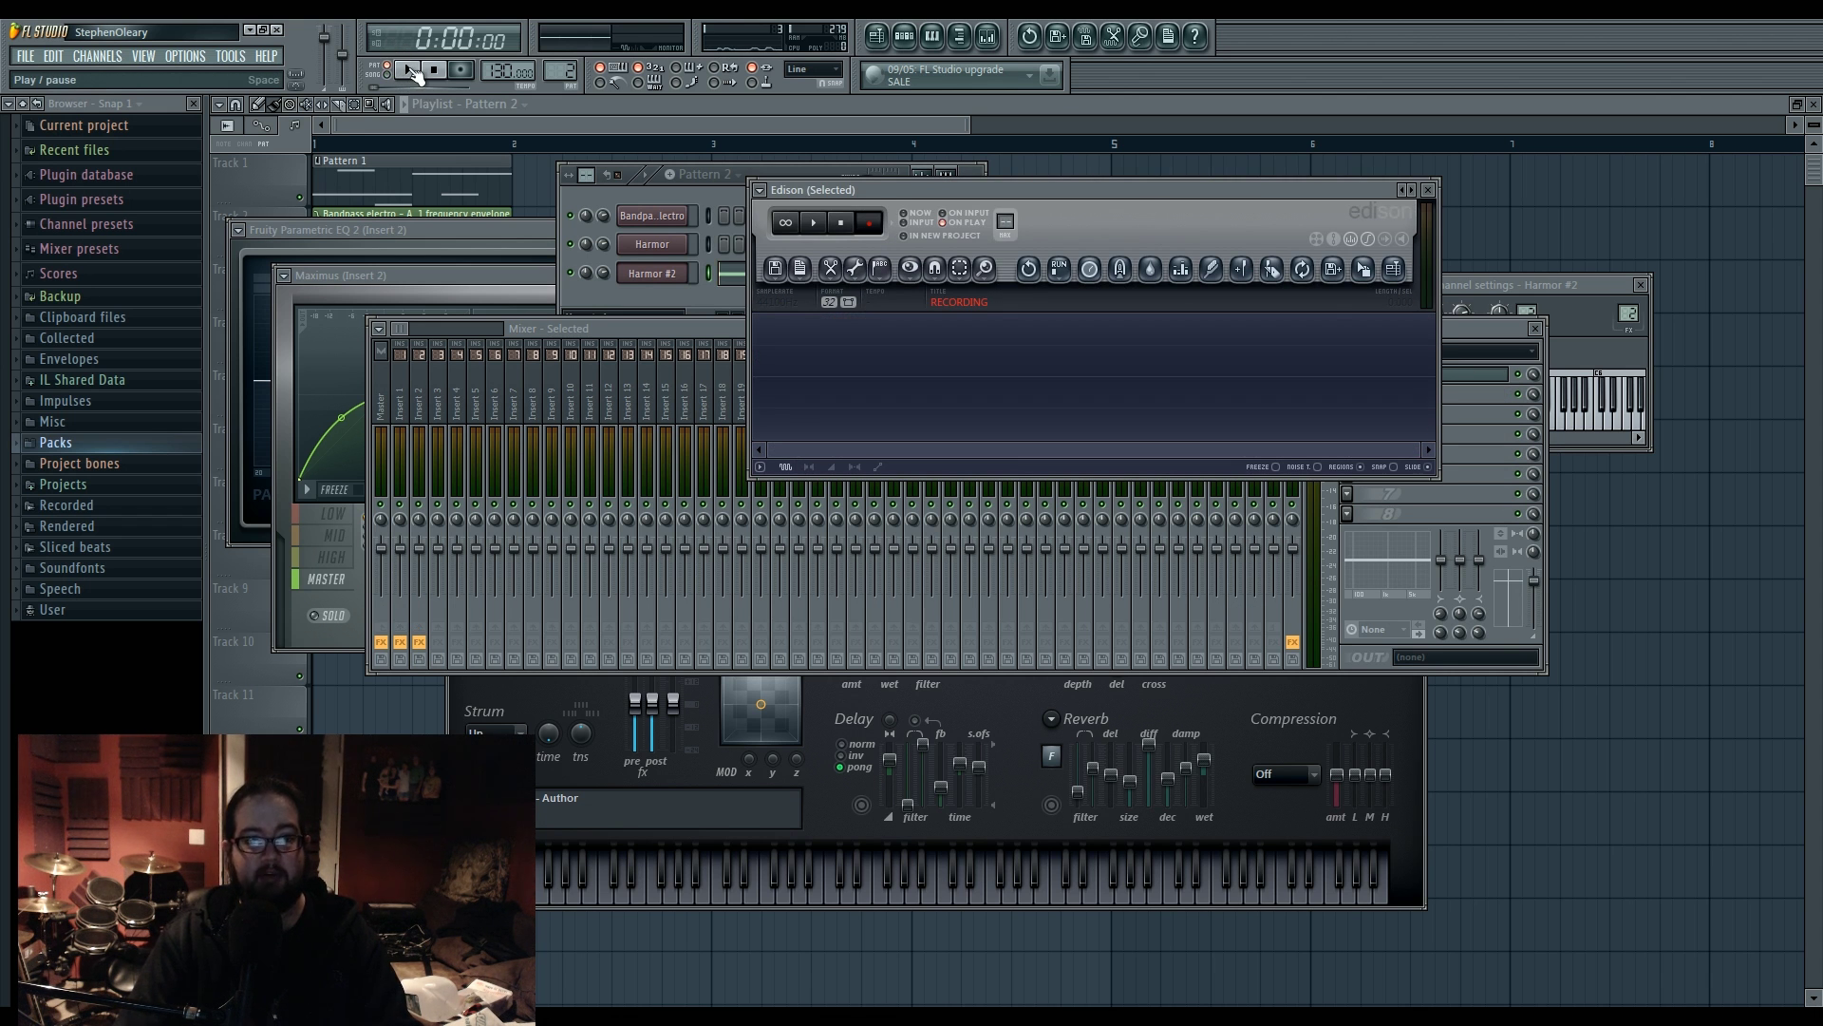
{"action": "left_click", "coordinate": [410, 71]}
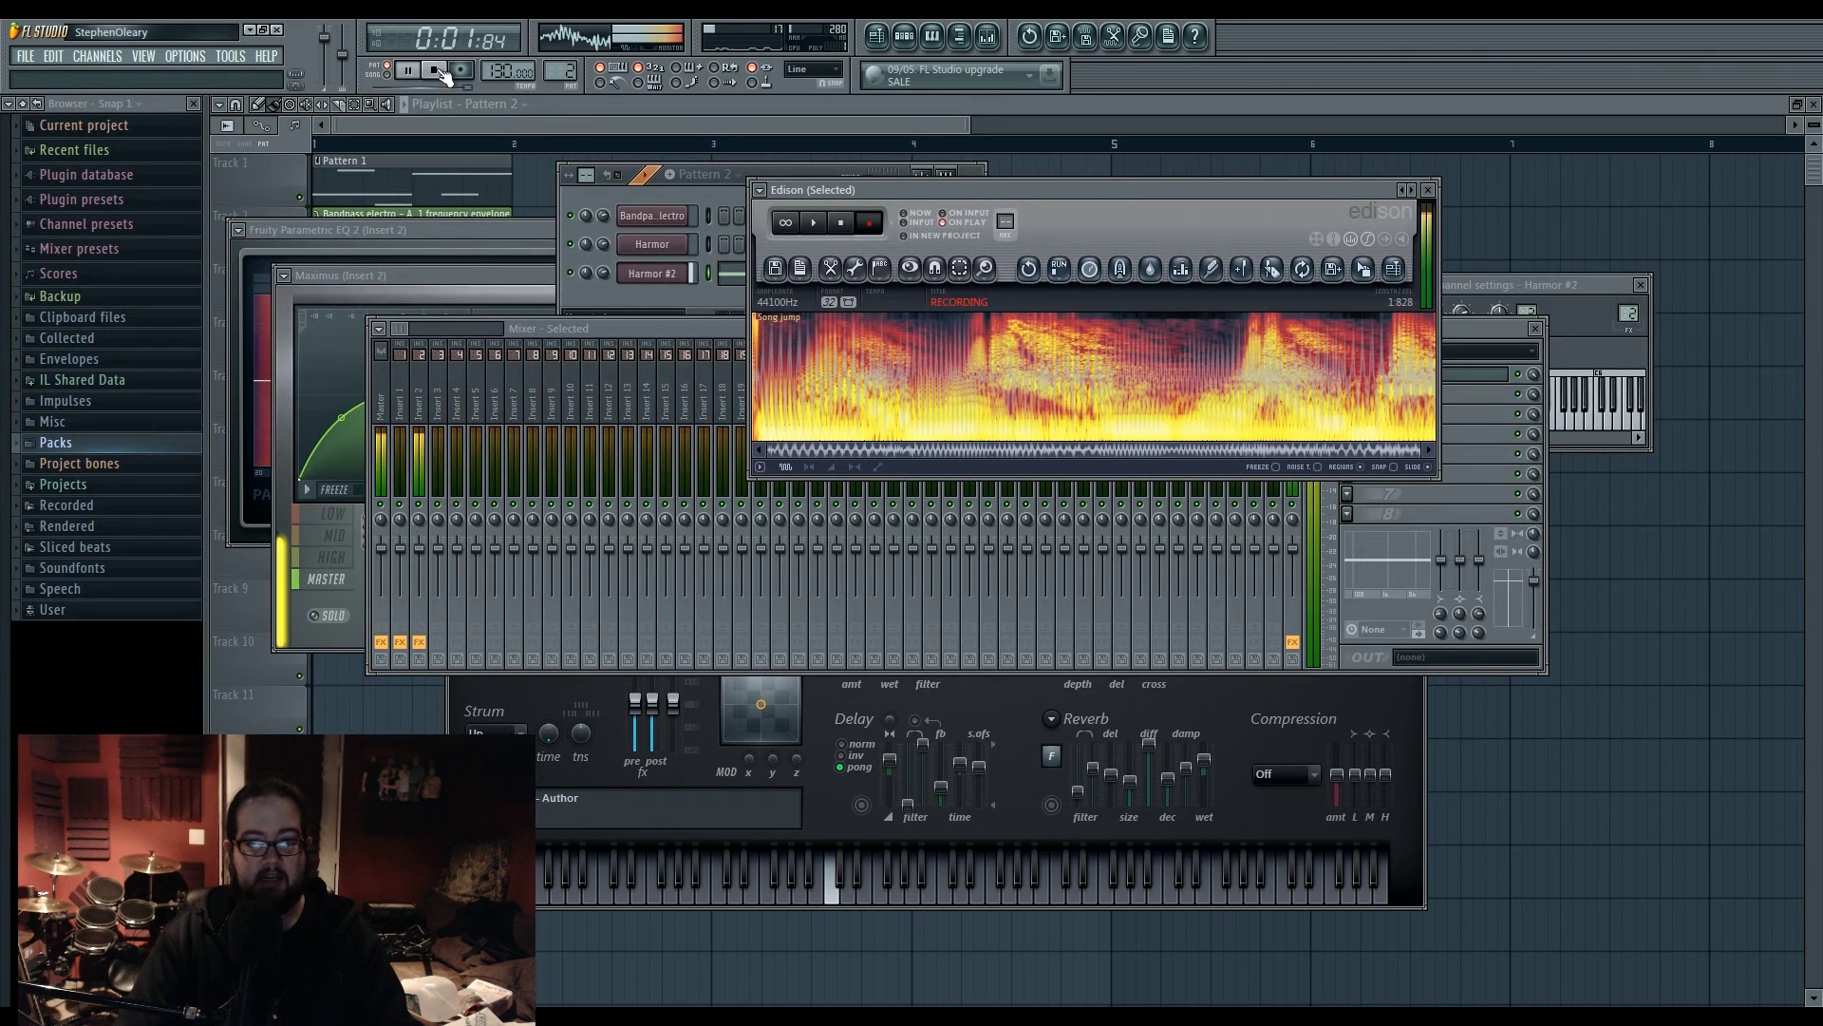
{"action": "left_click", "coordinate": [435, 71]}
{"action": "left_click", "coordinate": [885, 224]}
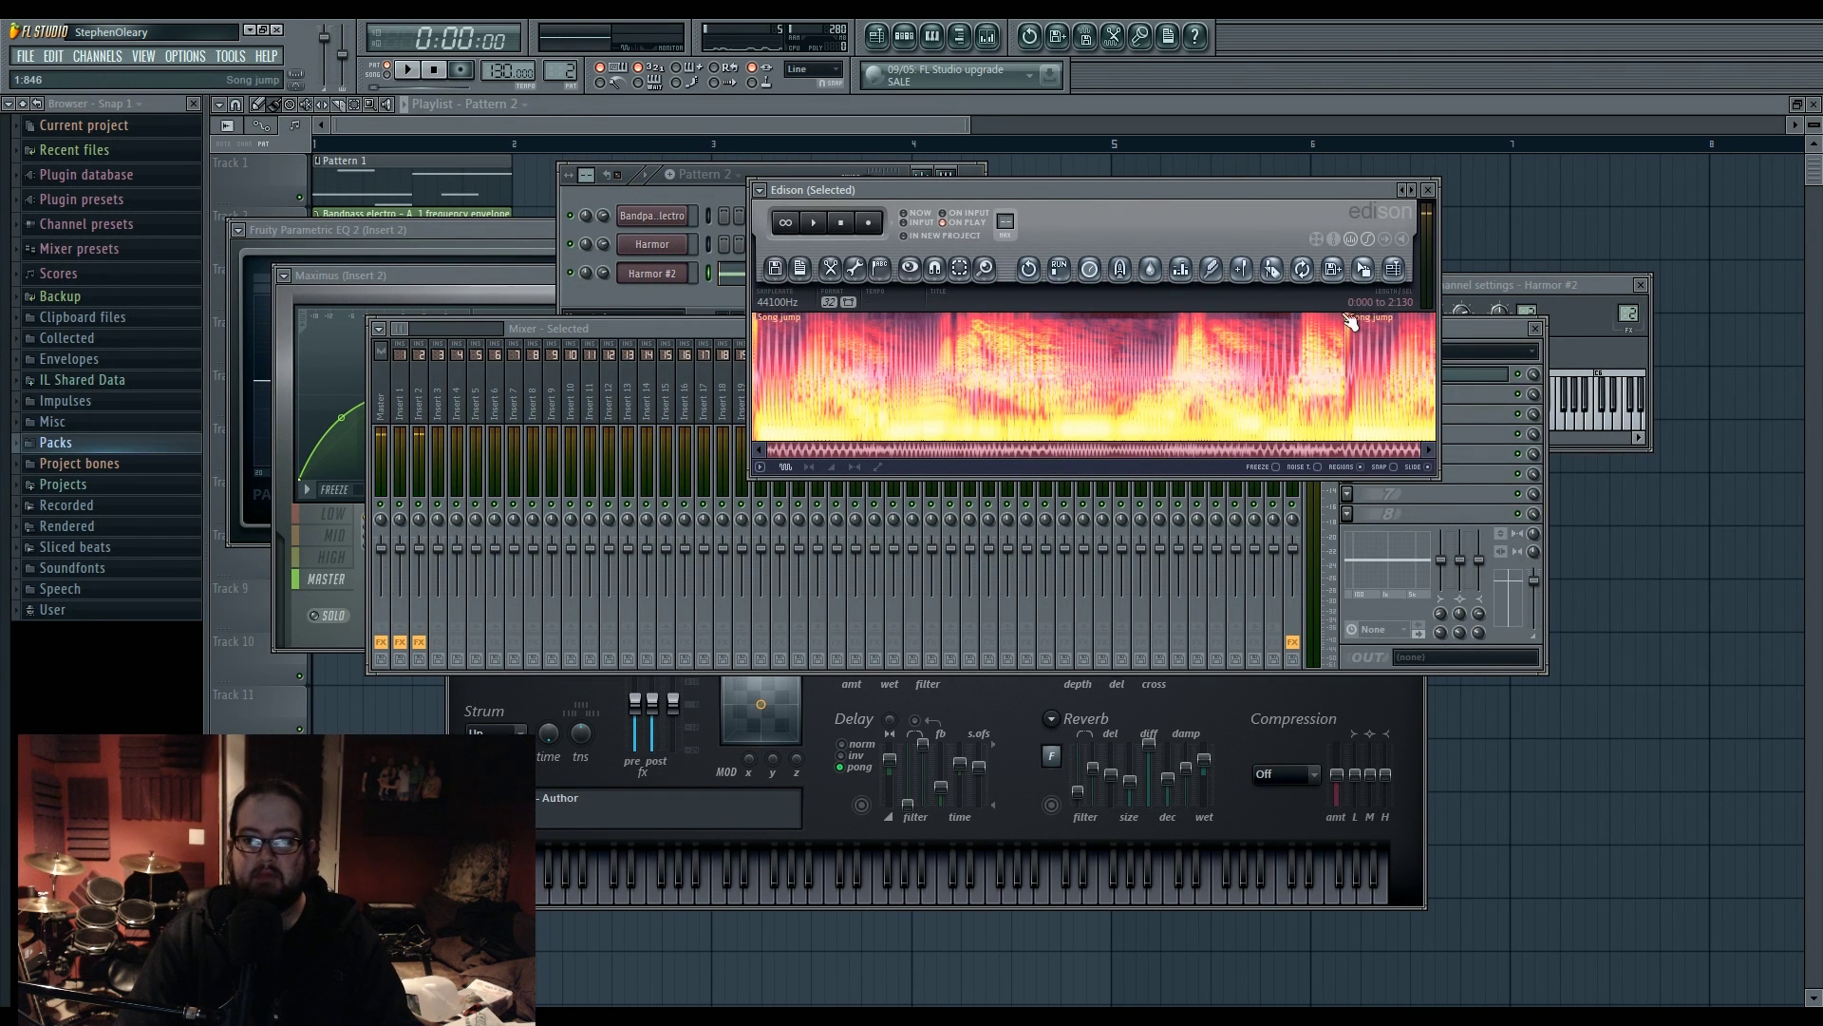
{"action": "left_click", "coordinate": [674, 300]}
Step: Add a Harmor #3 channel and load the new Edison recording into its image resynthesis
{"action": "left_click", "coordinate": [97, 56]}
{"action": "mouse_move", "coordinate": [118, 66]}
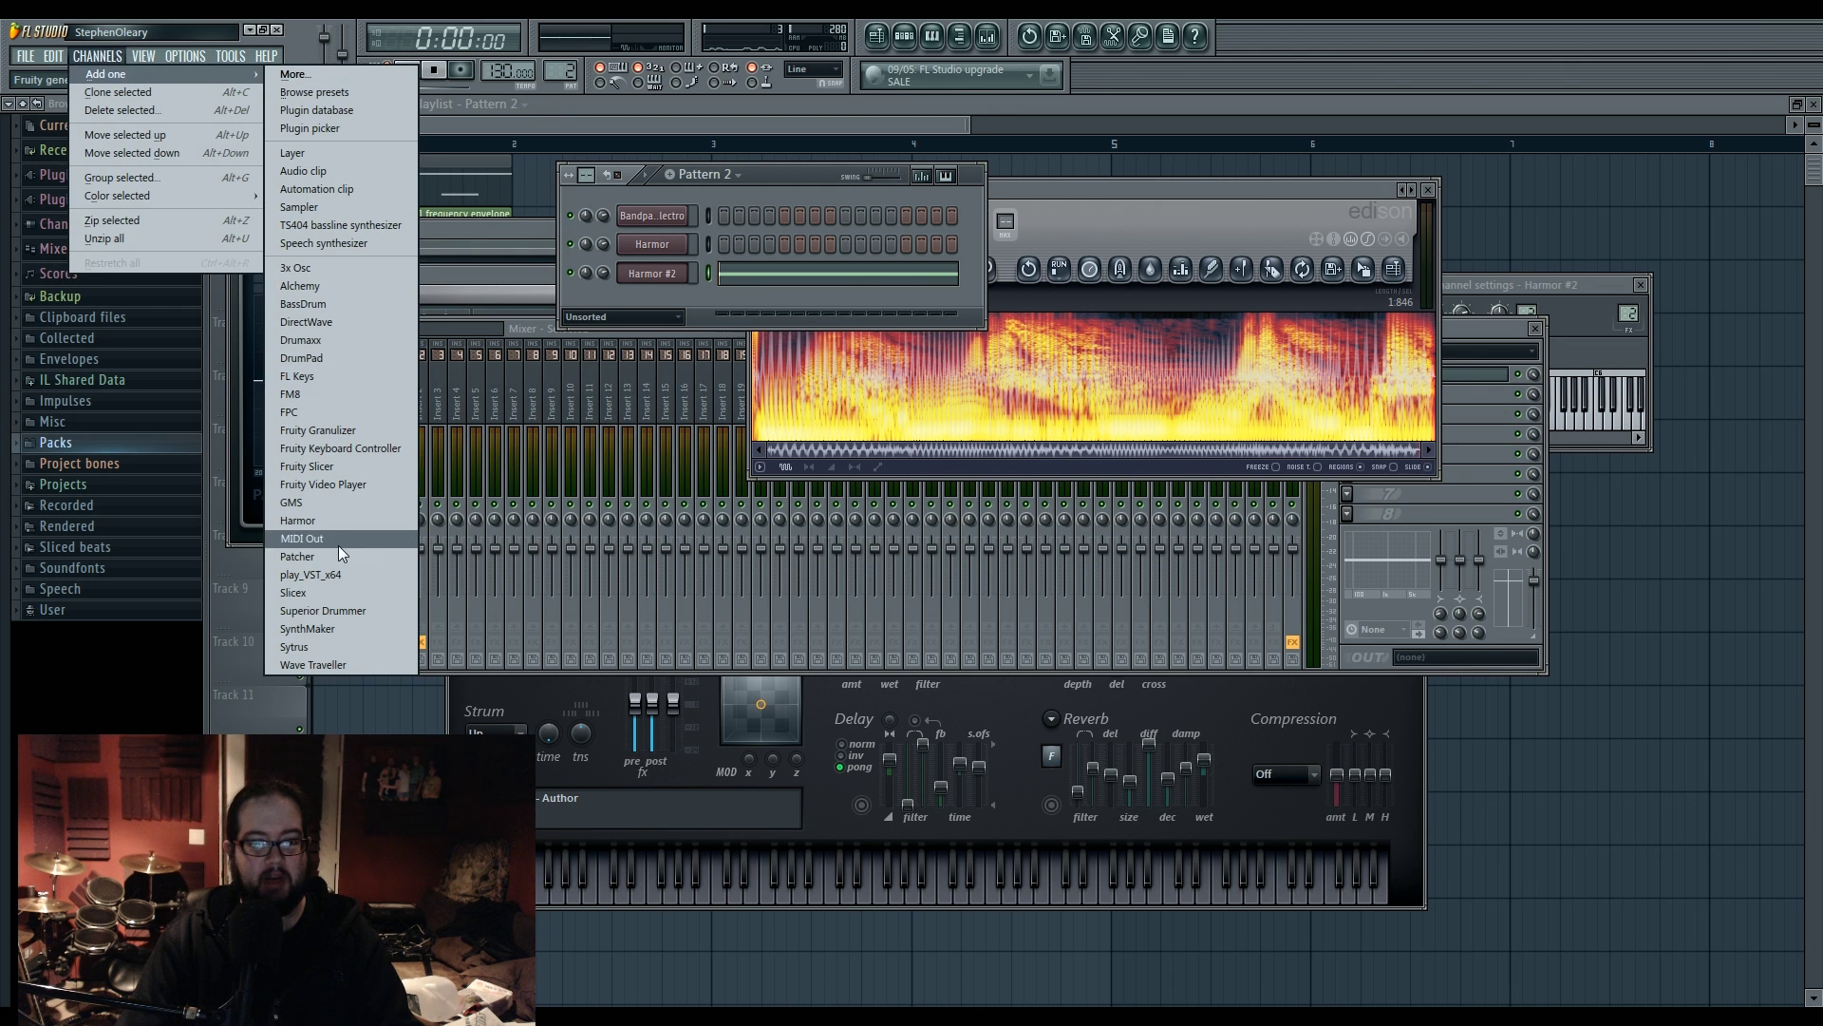
{"action": "left_click", "coordinate": [340, 521]}
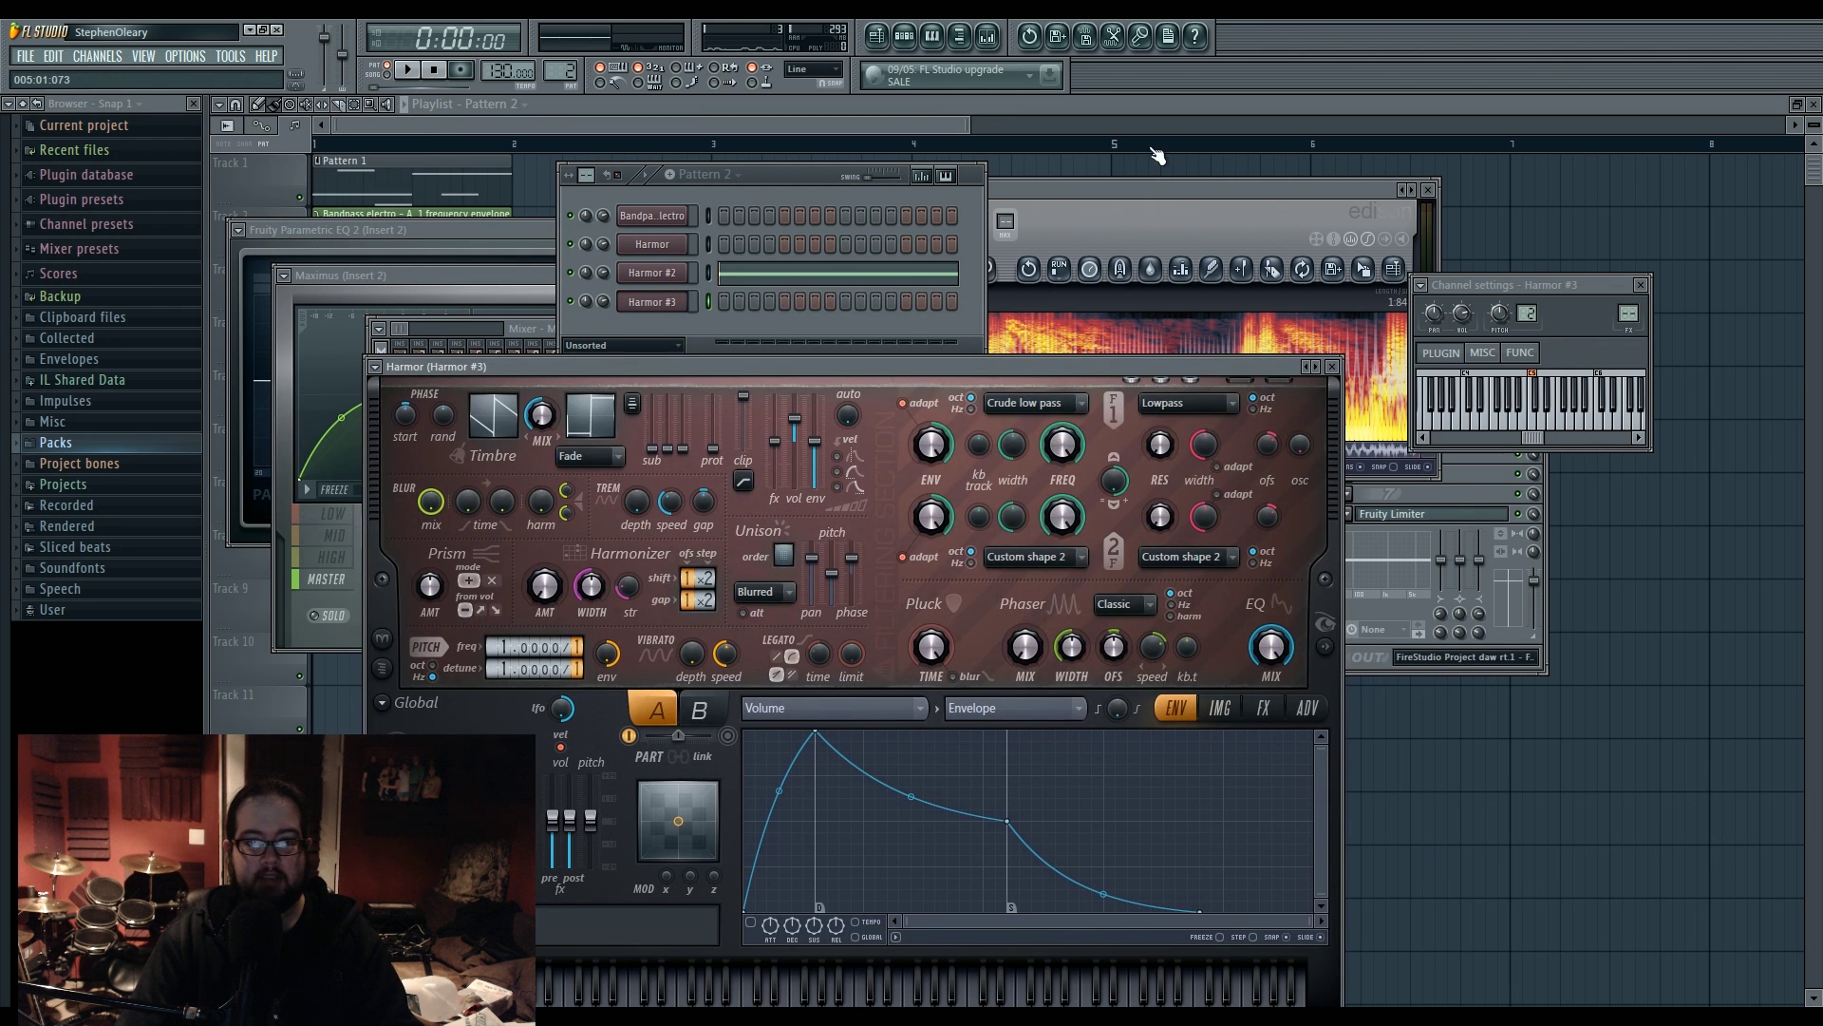
{"action": "left_click", "coordinate": [1363, 269]}
{"action": "left_click_drag", "start_coordinate": [1363, 269], "coordinate": [667, 310]}
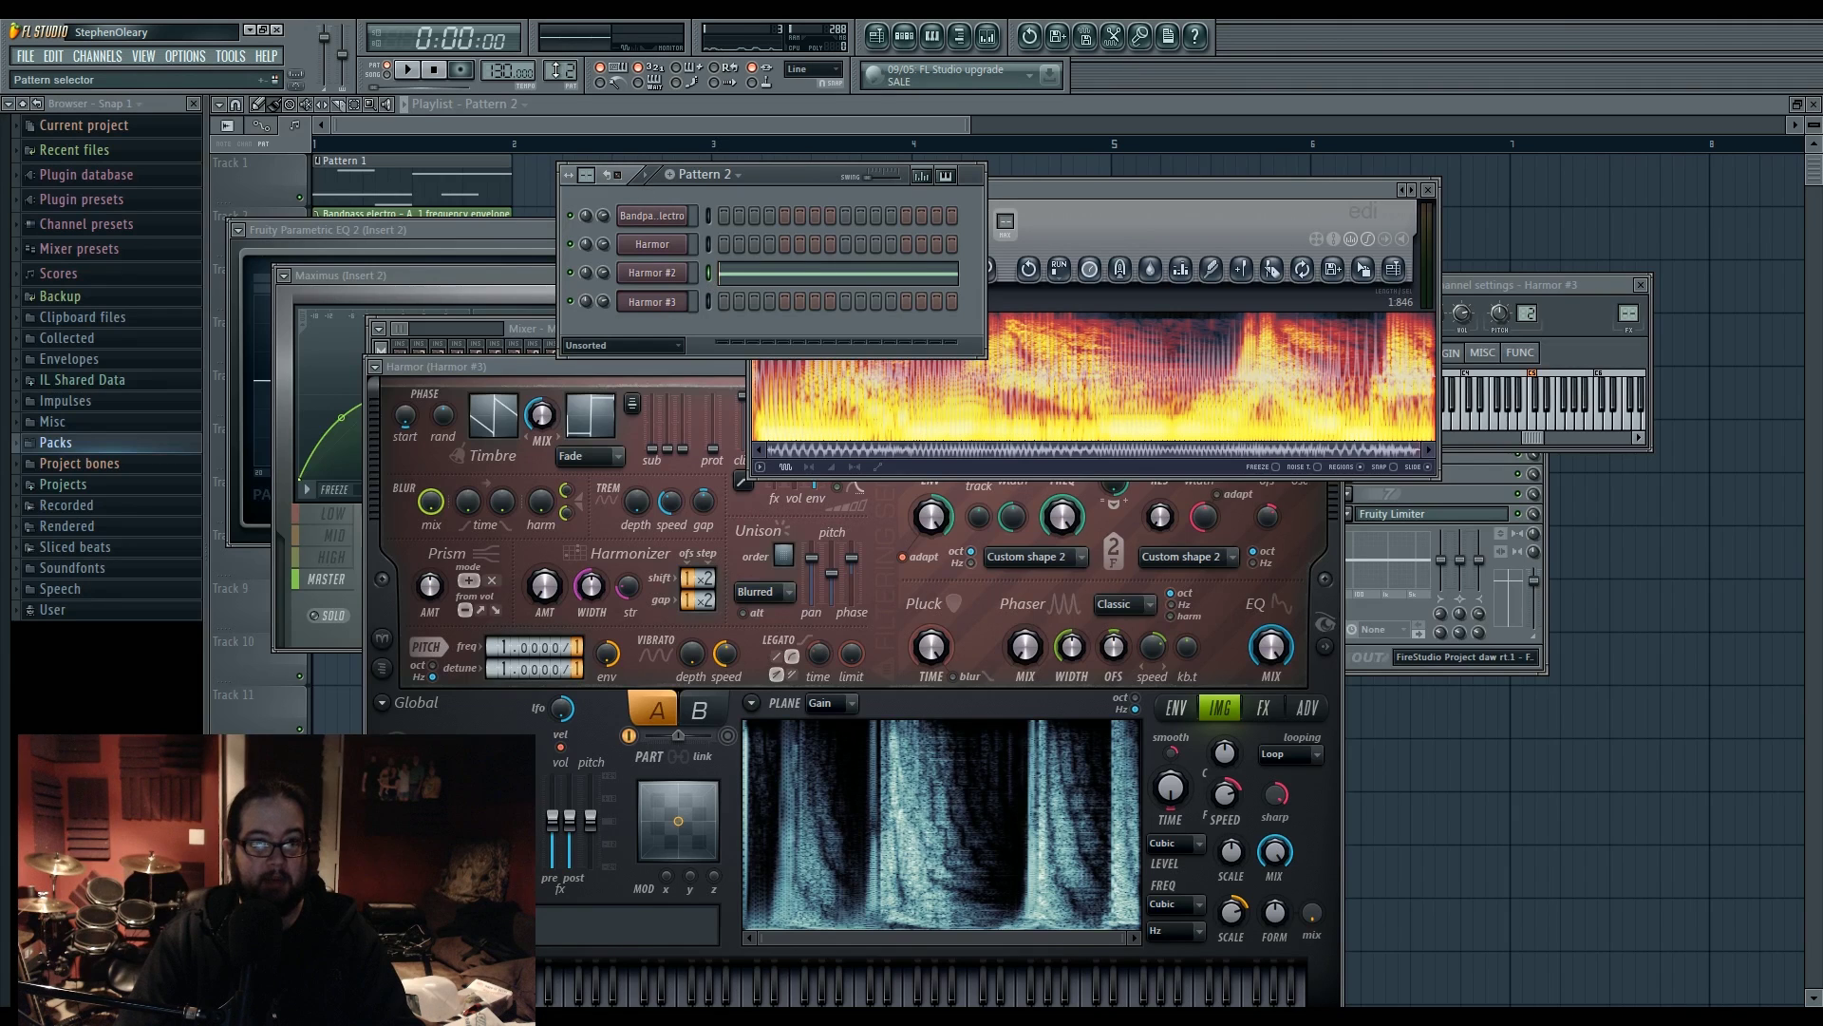
Step: Give Harmor #3 a long note in Pattern 3, route it to mixer insert 3, and play
{"action": "key", "text": "F4"}
{"action": "left_click", "coordinate": [708, 301]}
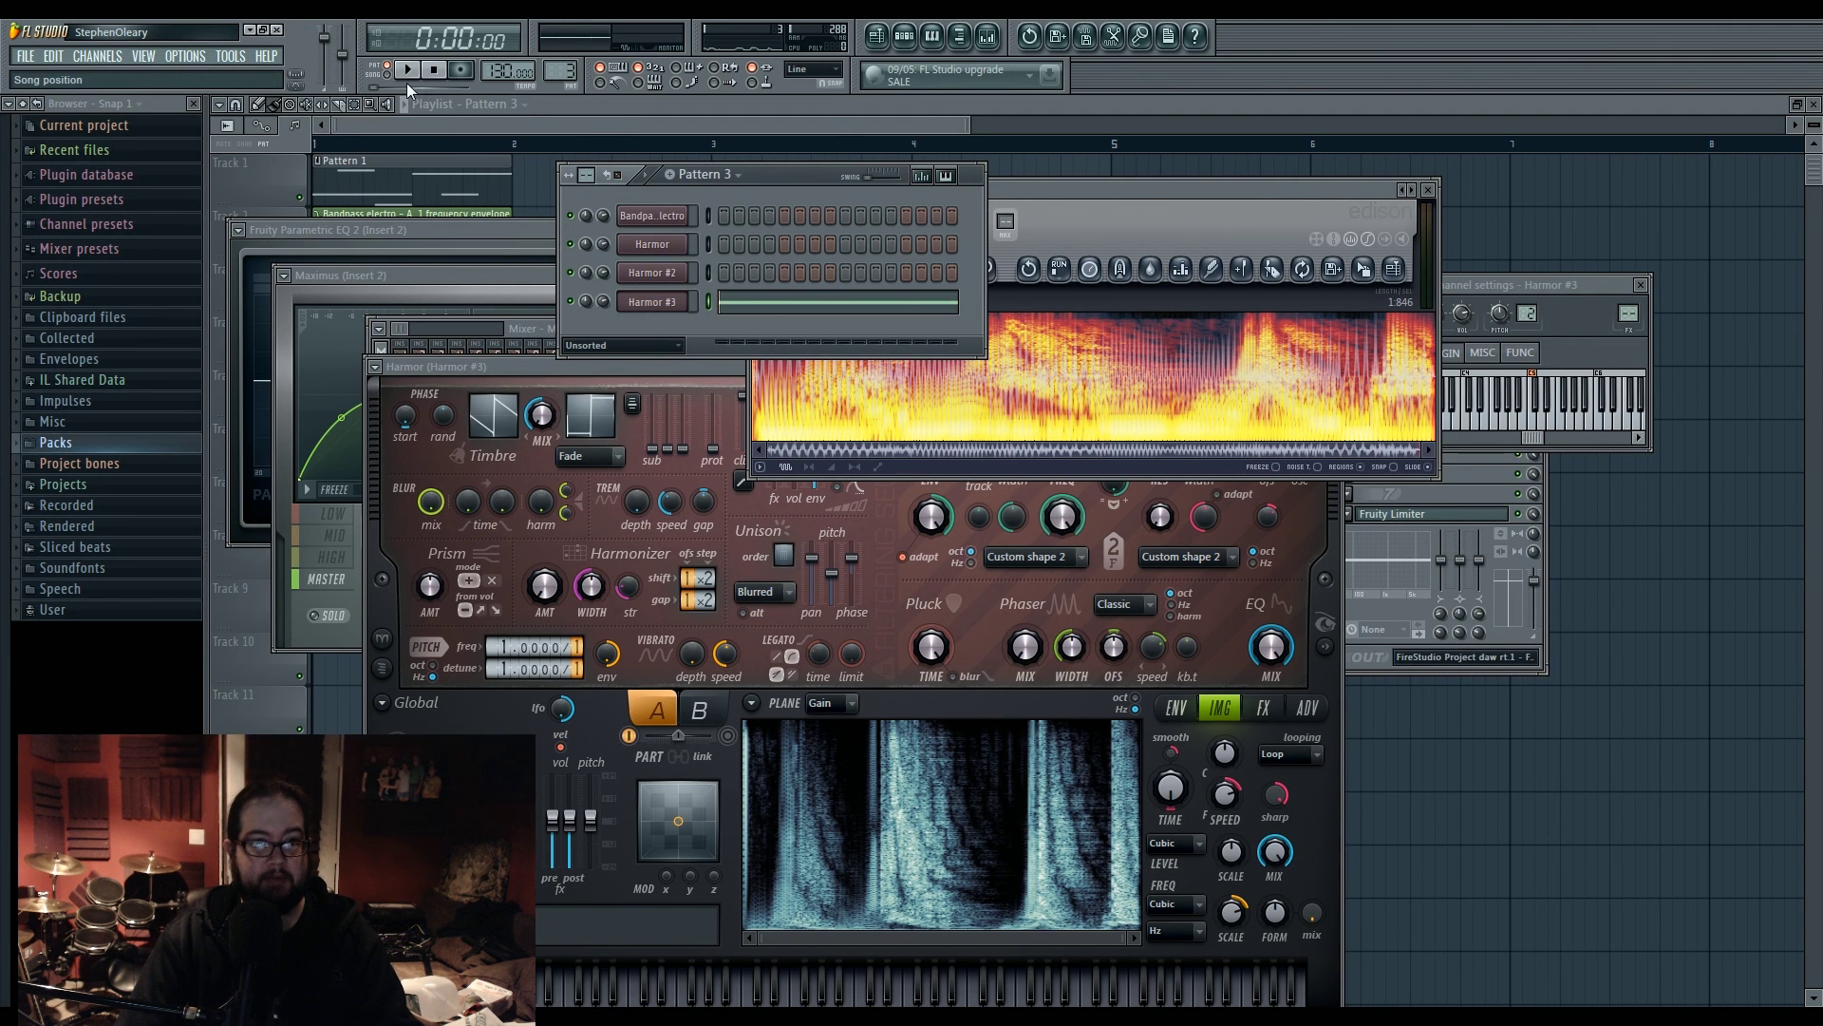
{"action": "key", "text": "space"}
{"action": "key", "text": "space"}
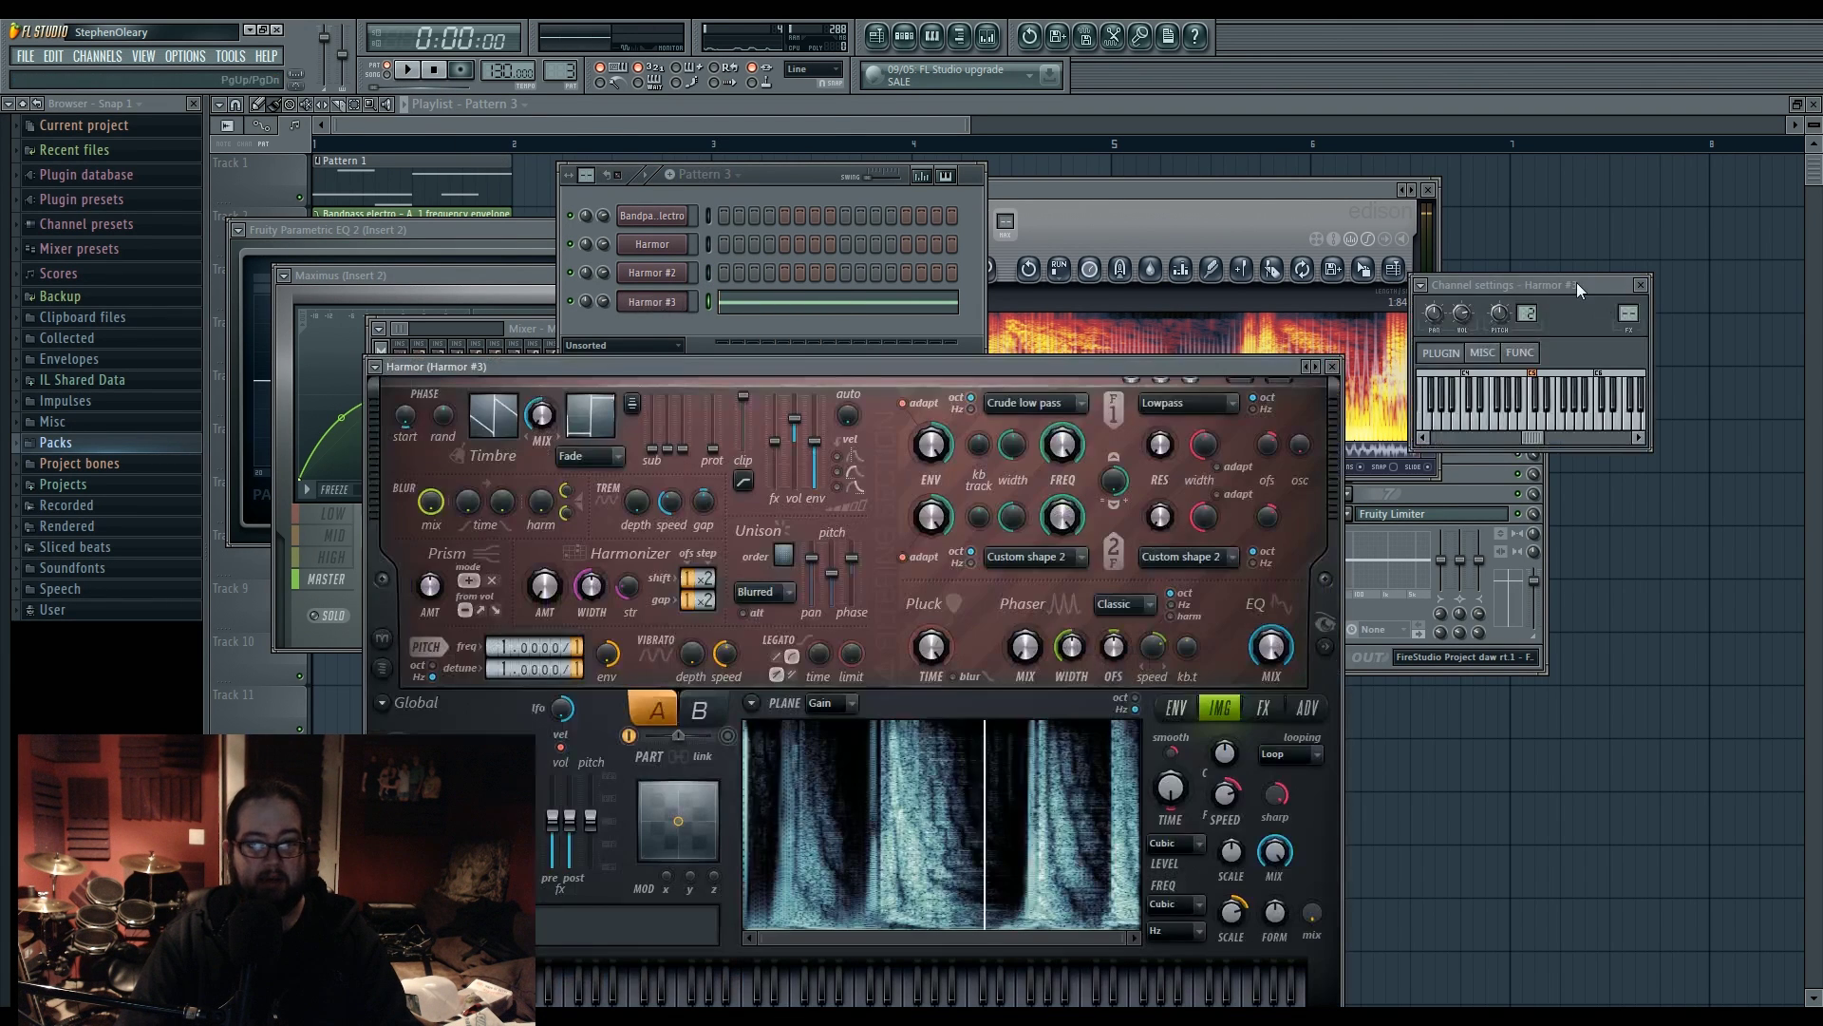
{"action": "key", "text": "F9"}
{"action": "left_click_drag", "start_coordinate": [1628, 316], "coordinate": [1629, 309]}
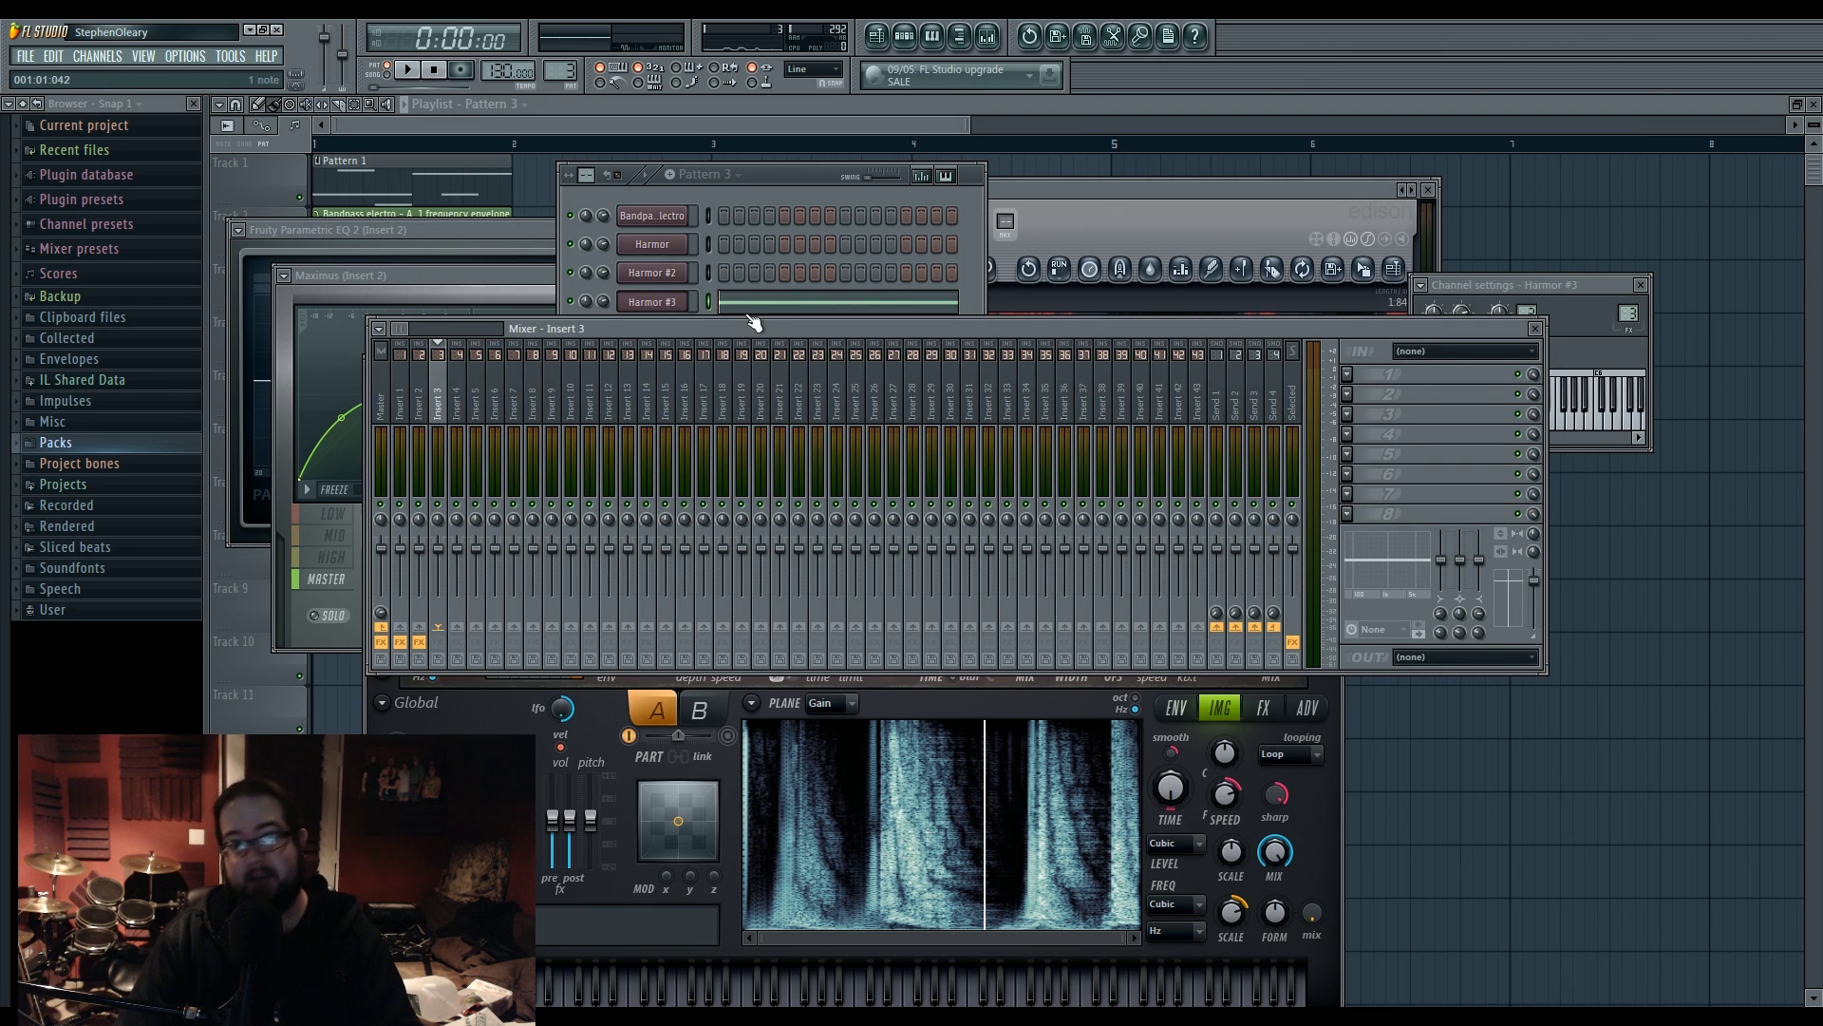
{"action": "left_click_drag", "start_coordinate": [739, 329], "coordinate": [731, 372]}
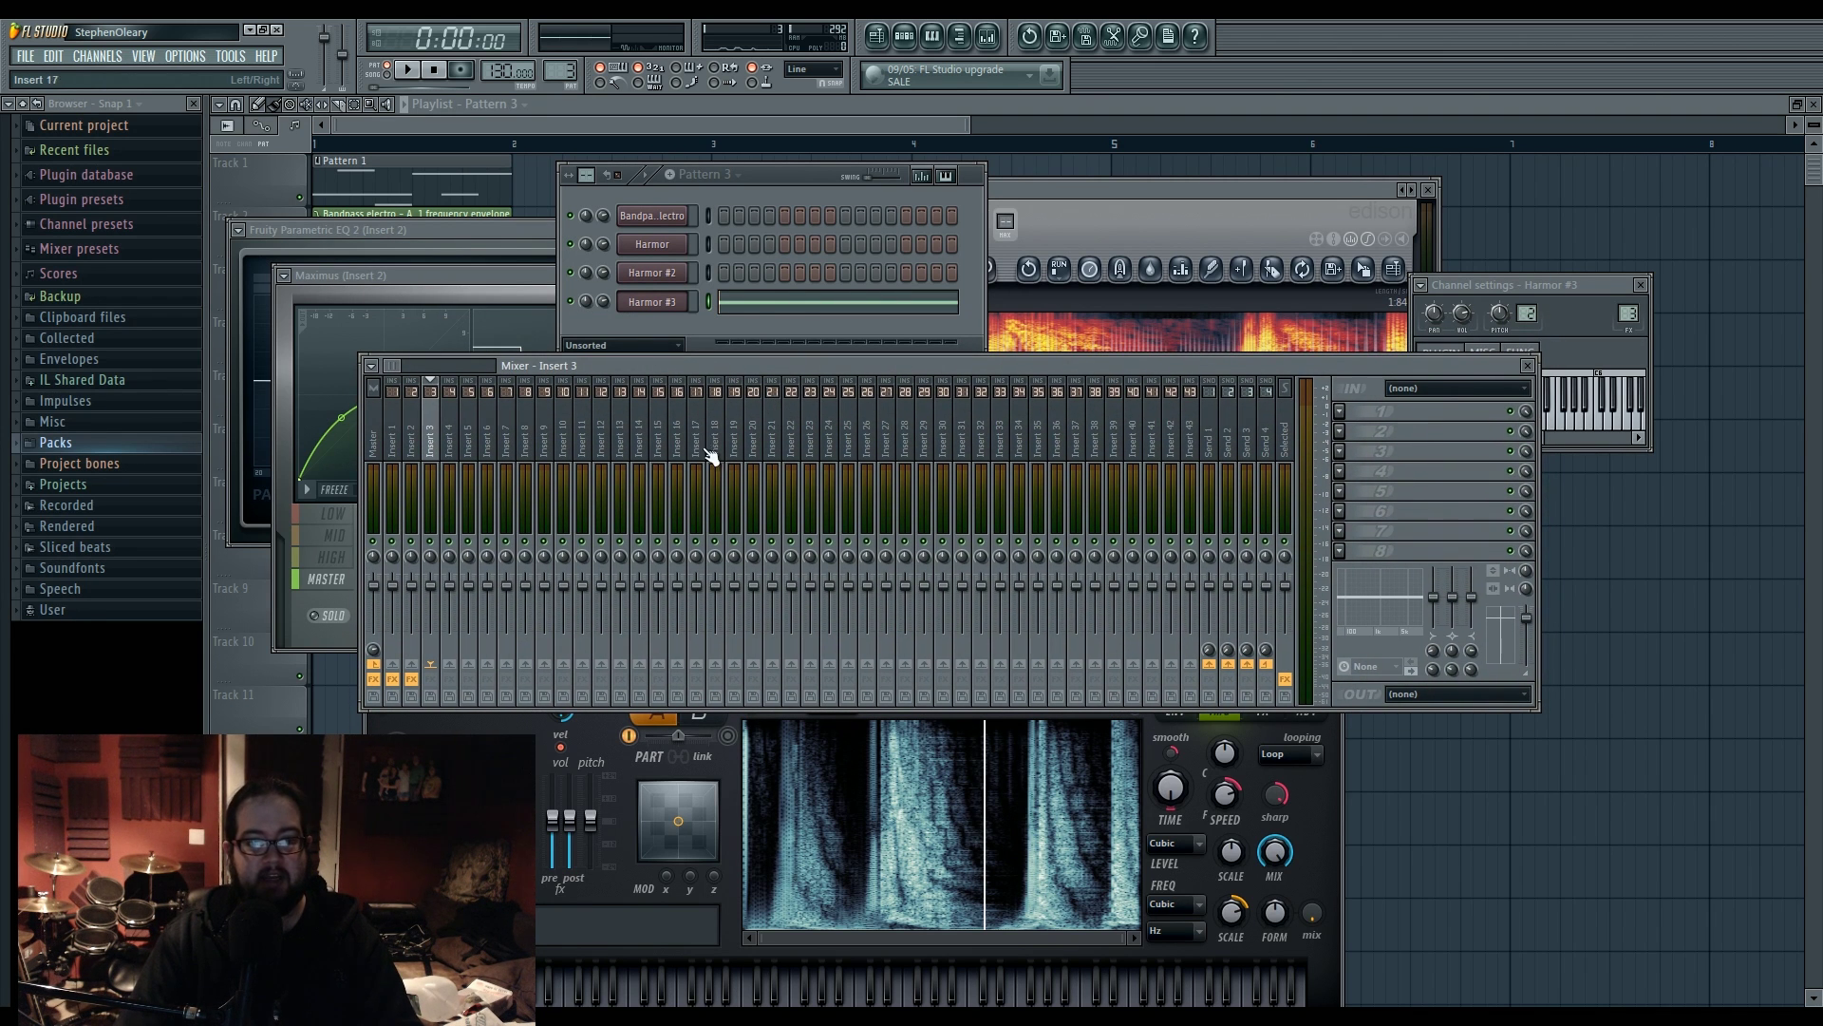
{"action": "key", "text": "space"}
Step: Switch Harmor #3's unison type to Classic and play the pattern to hear it
{"action": "left_click", "coordinate": [607, 767]}
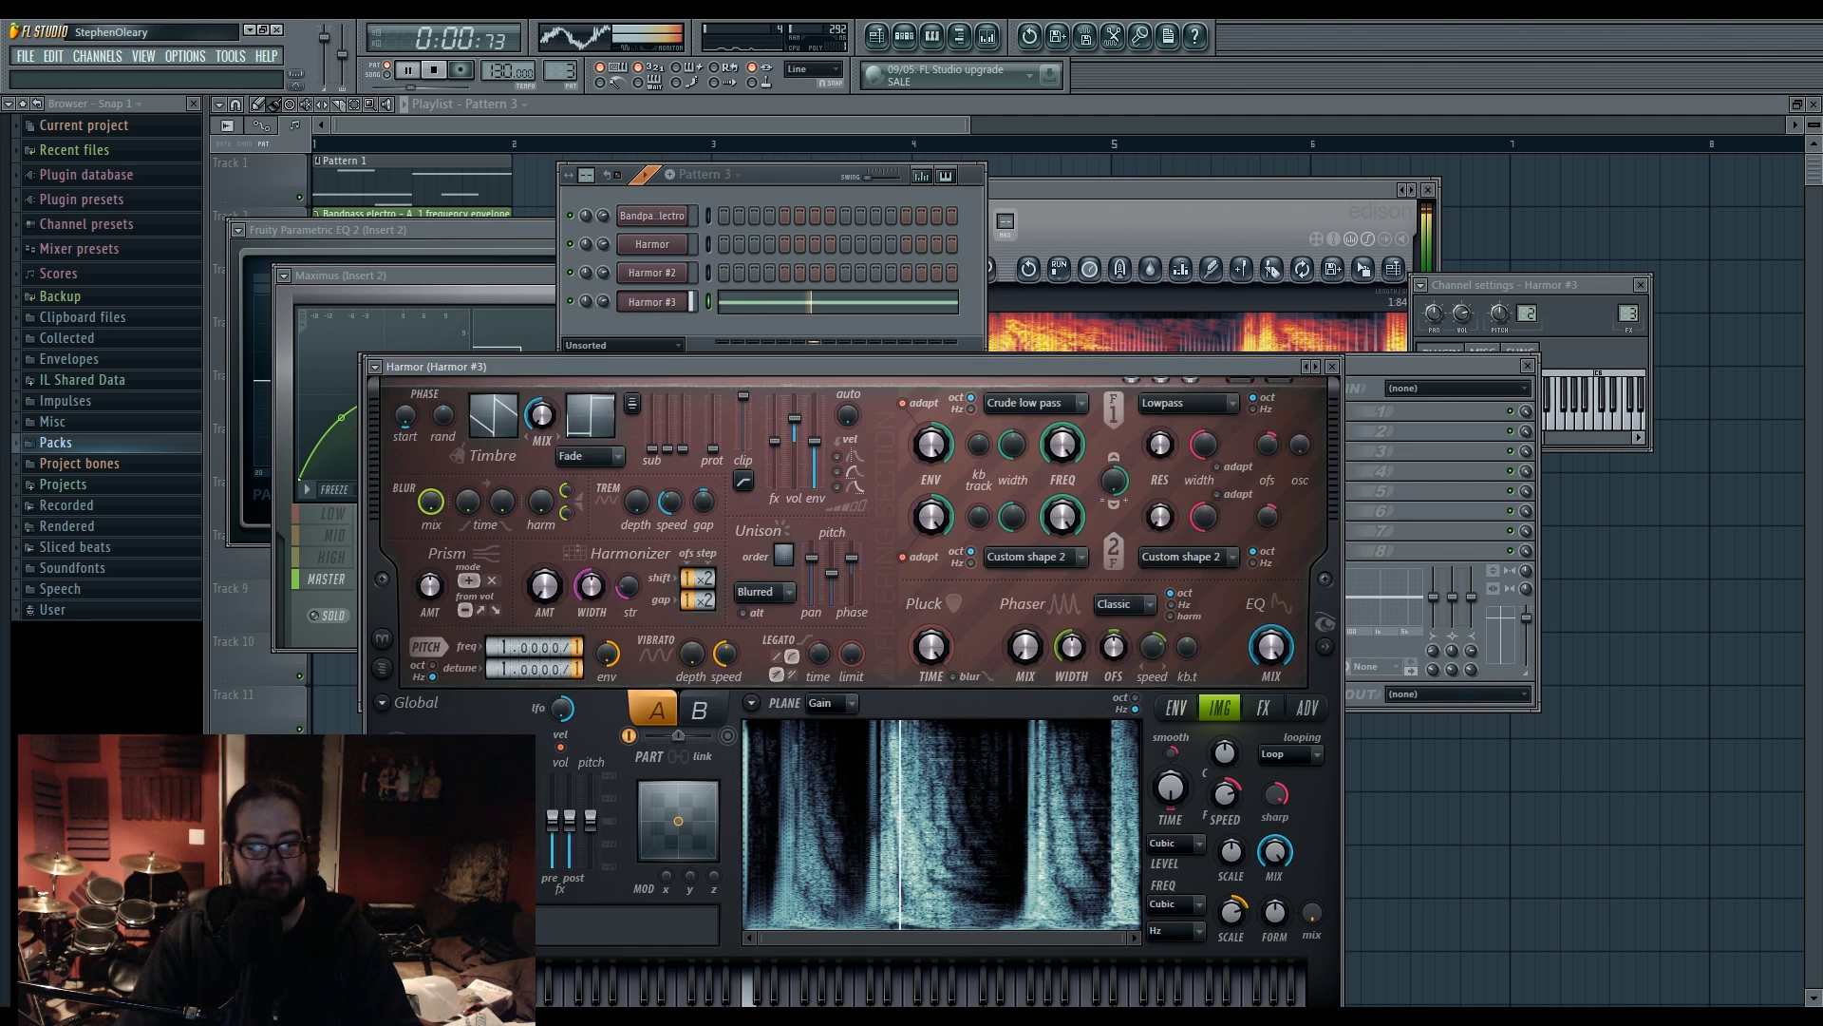
{"action": "key", "text": "space"}
{"action": "left_click", "coordinate": [1314, 710]}
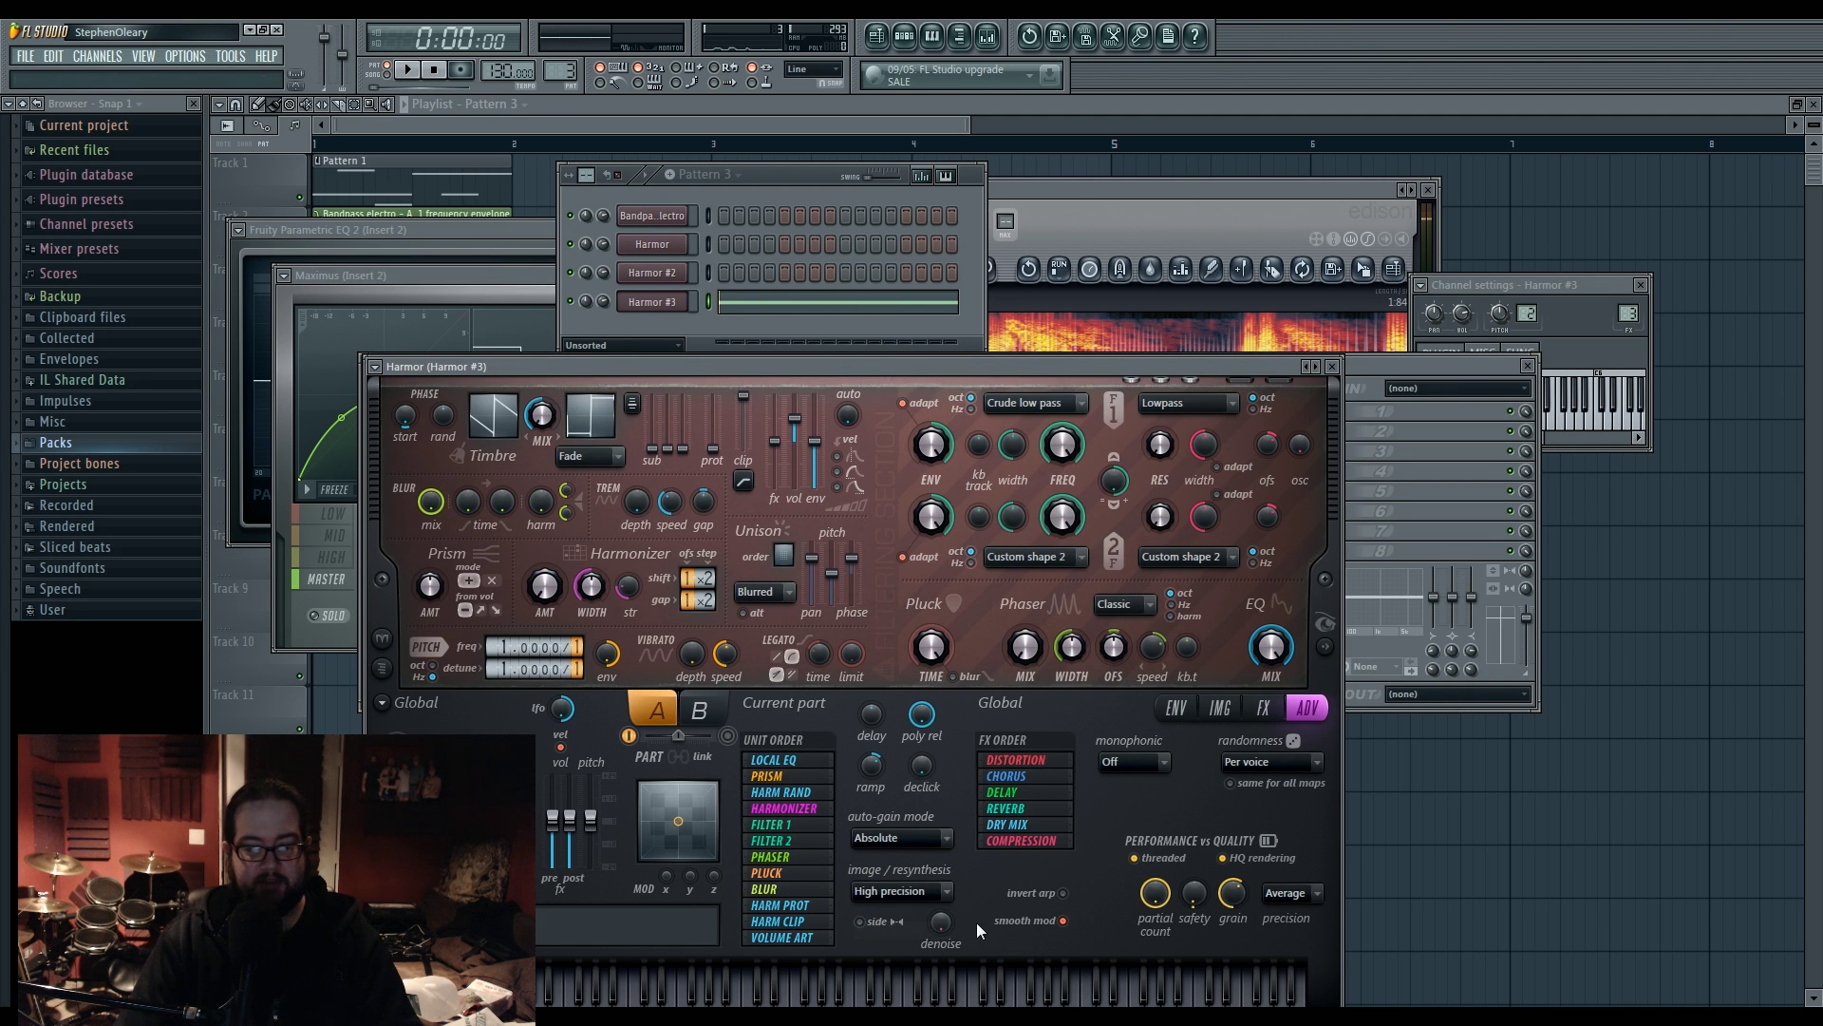
{"action": "left_click", "coordinate": [1225, 710]}
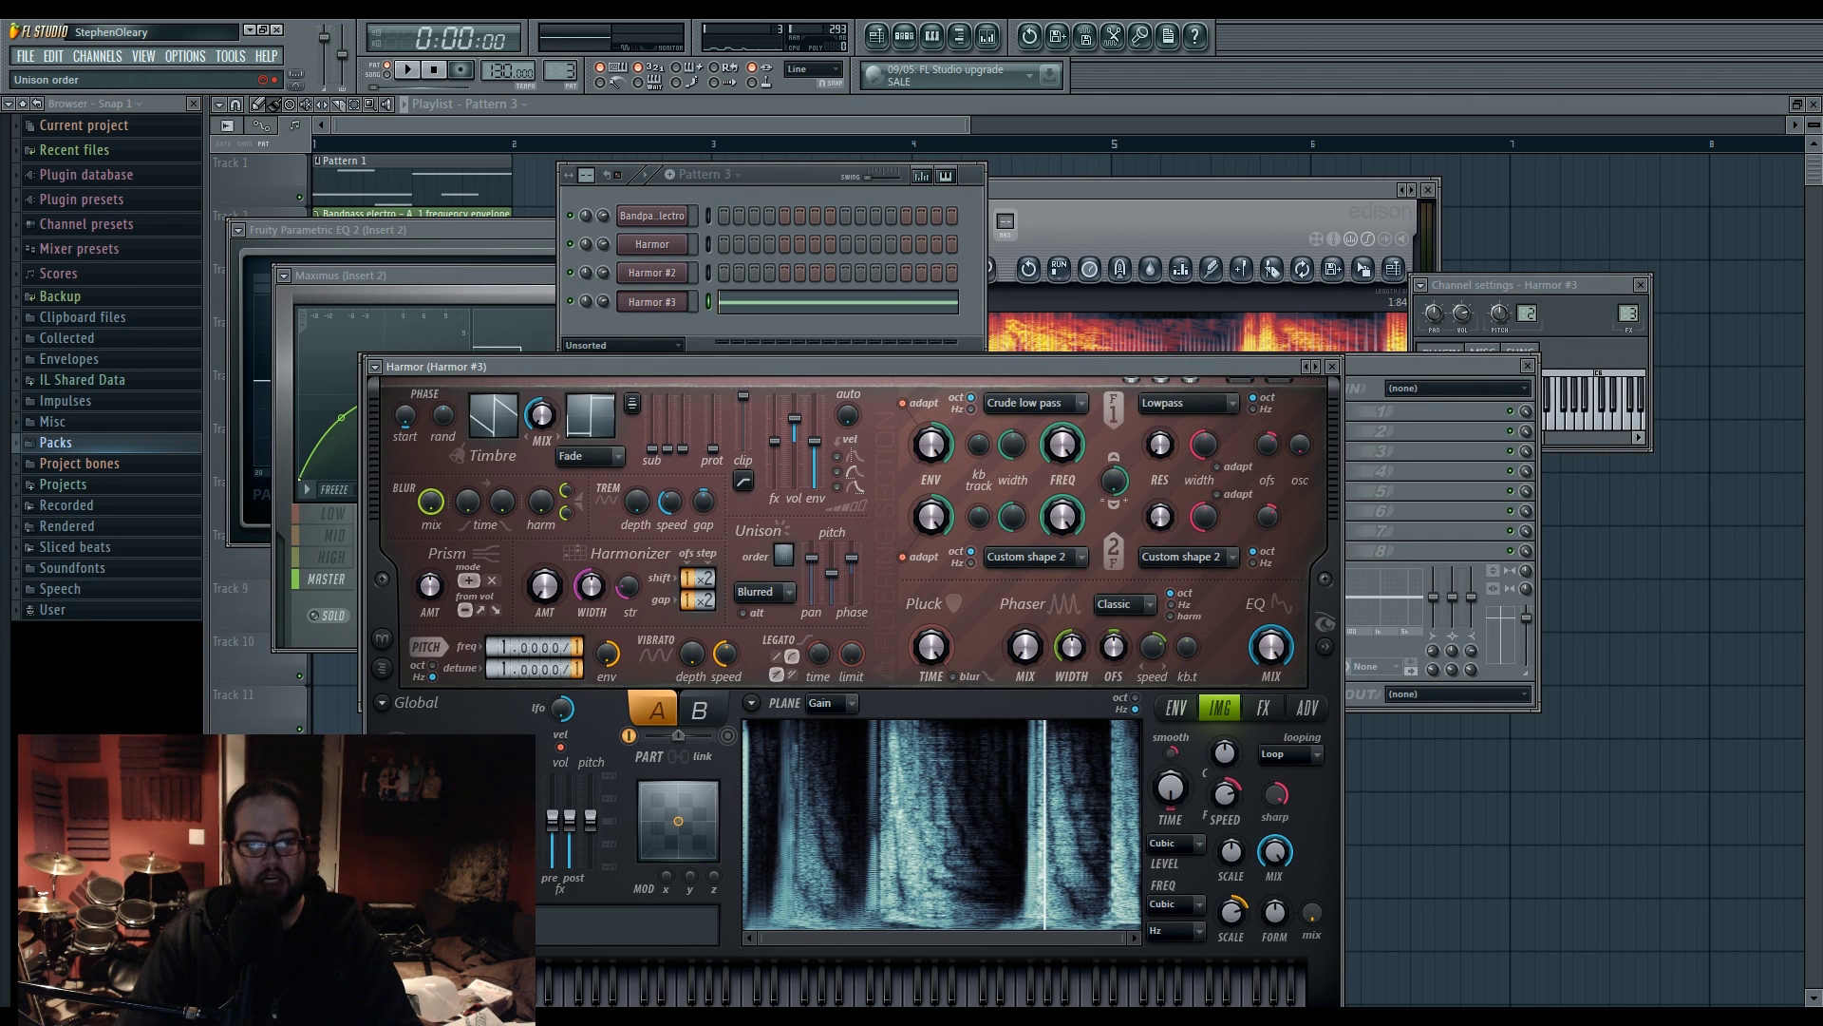
{"action": "left_click", "coordinate": [764, 591]}
{"action": "left_click", "coordinate": [760, 609]}
{"action": "key", "text": "space"}
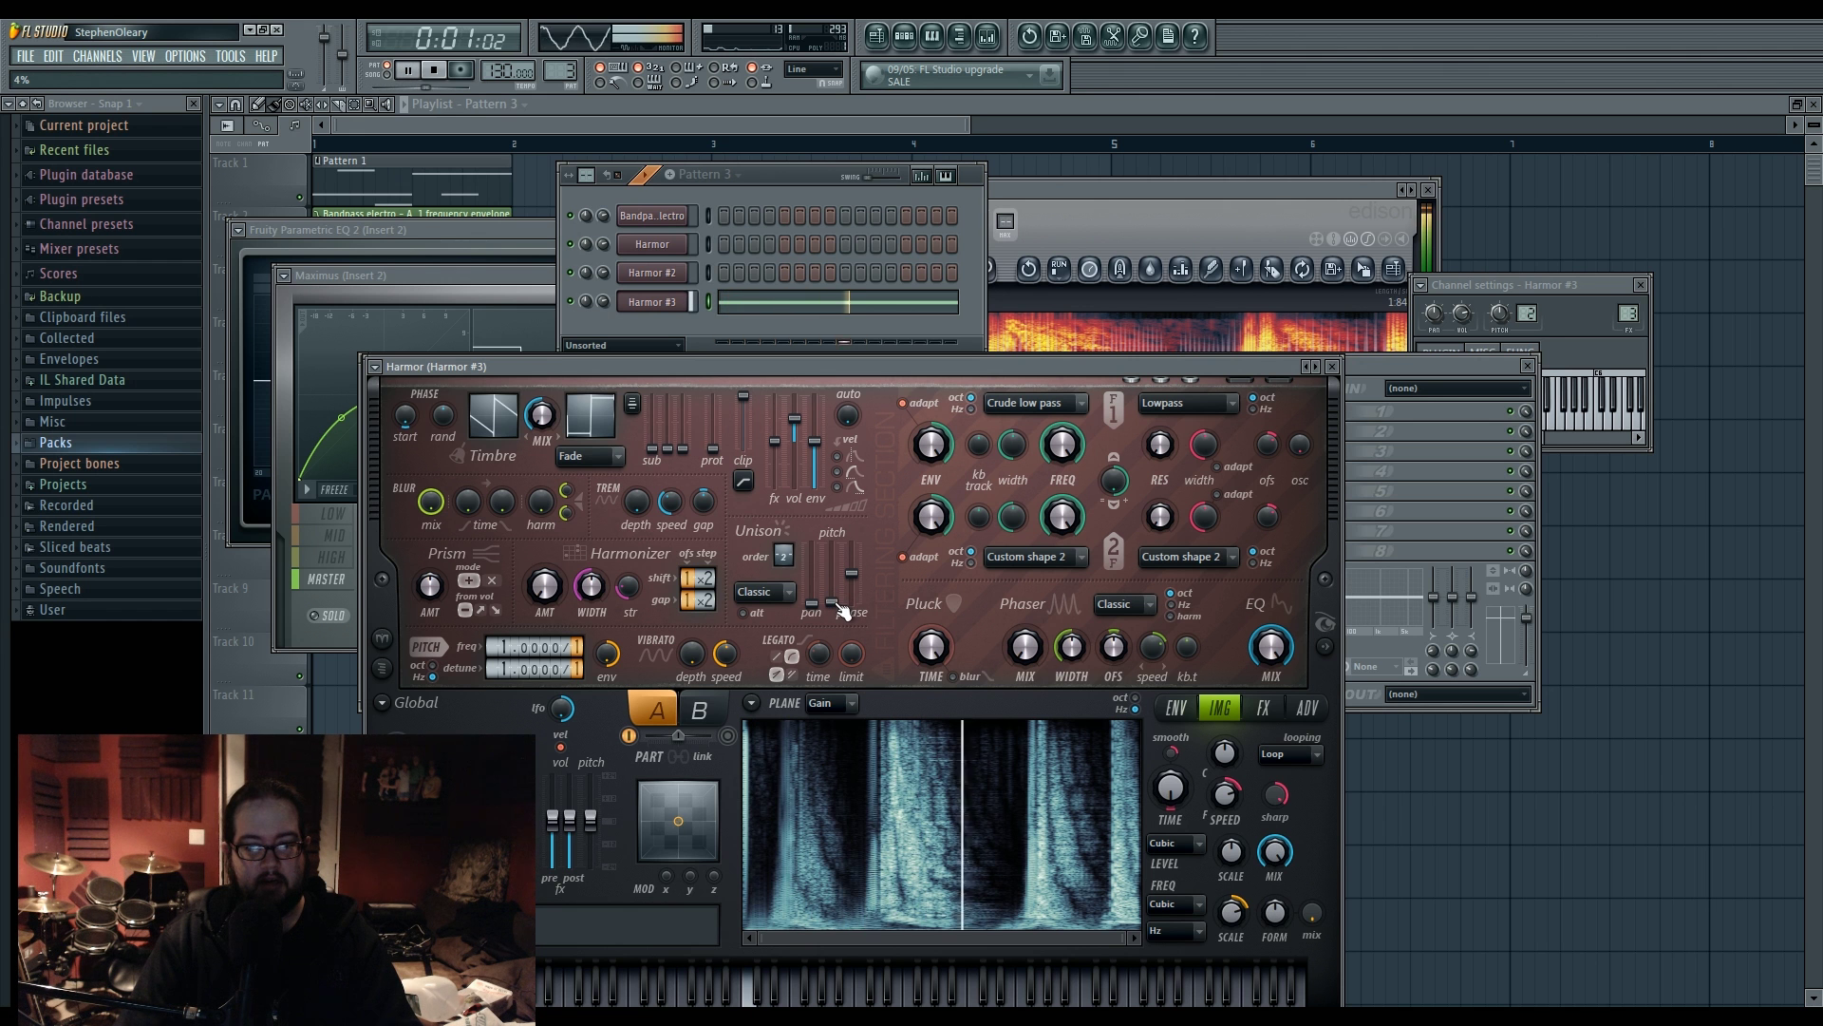
Step: Set resynthesis sharpness to 43% and Hill distortion mix to 38%, then bring up the mixer
{"action": "left_click", "coordinate": [1277, 797]}
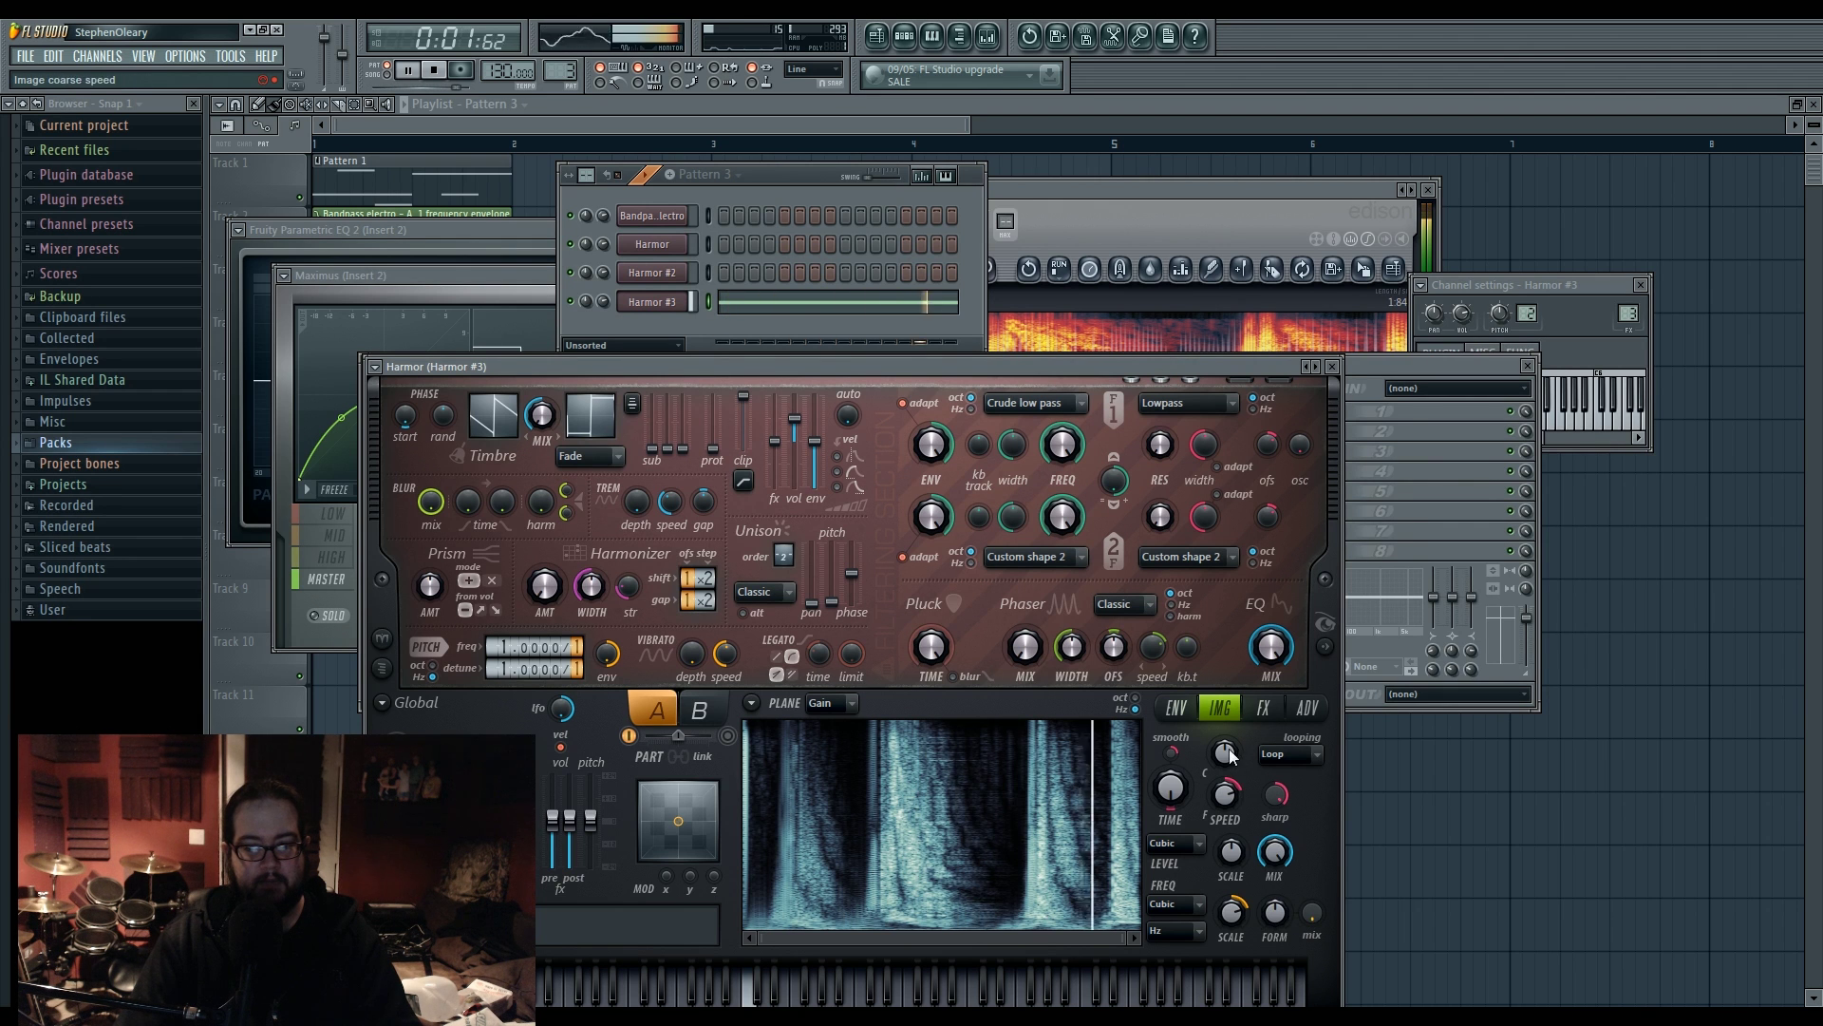
{"action": "key", "text": "space"}
{"action": "left_click", "coordinate": [1263, 708]}
{"action": "left_click", "coordinate": [888, 758]}
{"action": "left_click", "coordinate": [888, 817]}
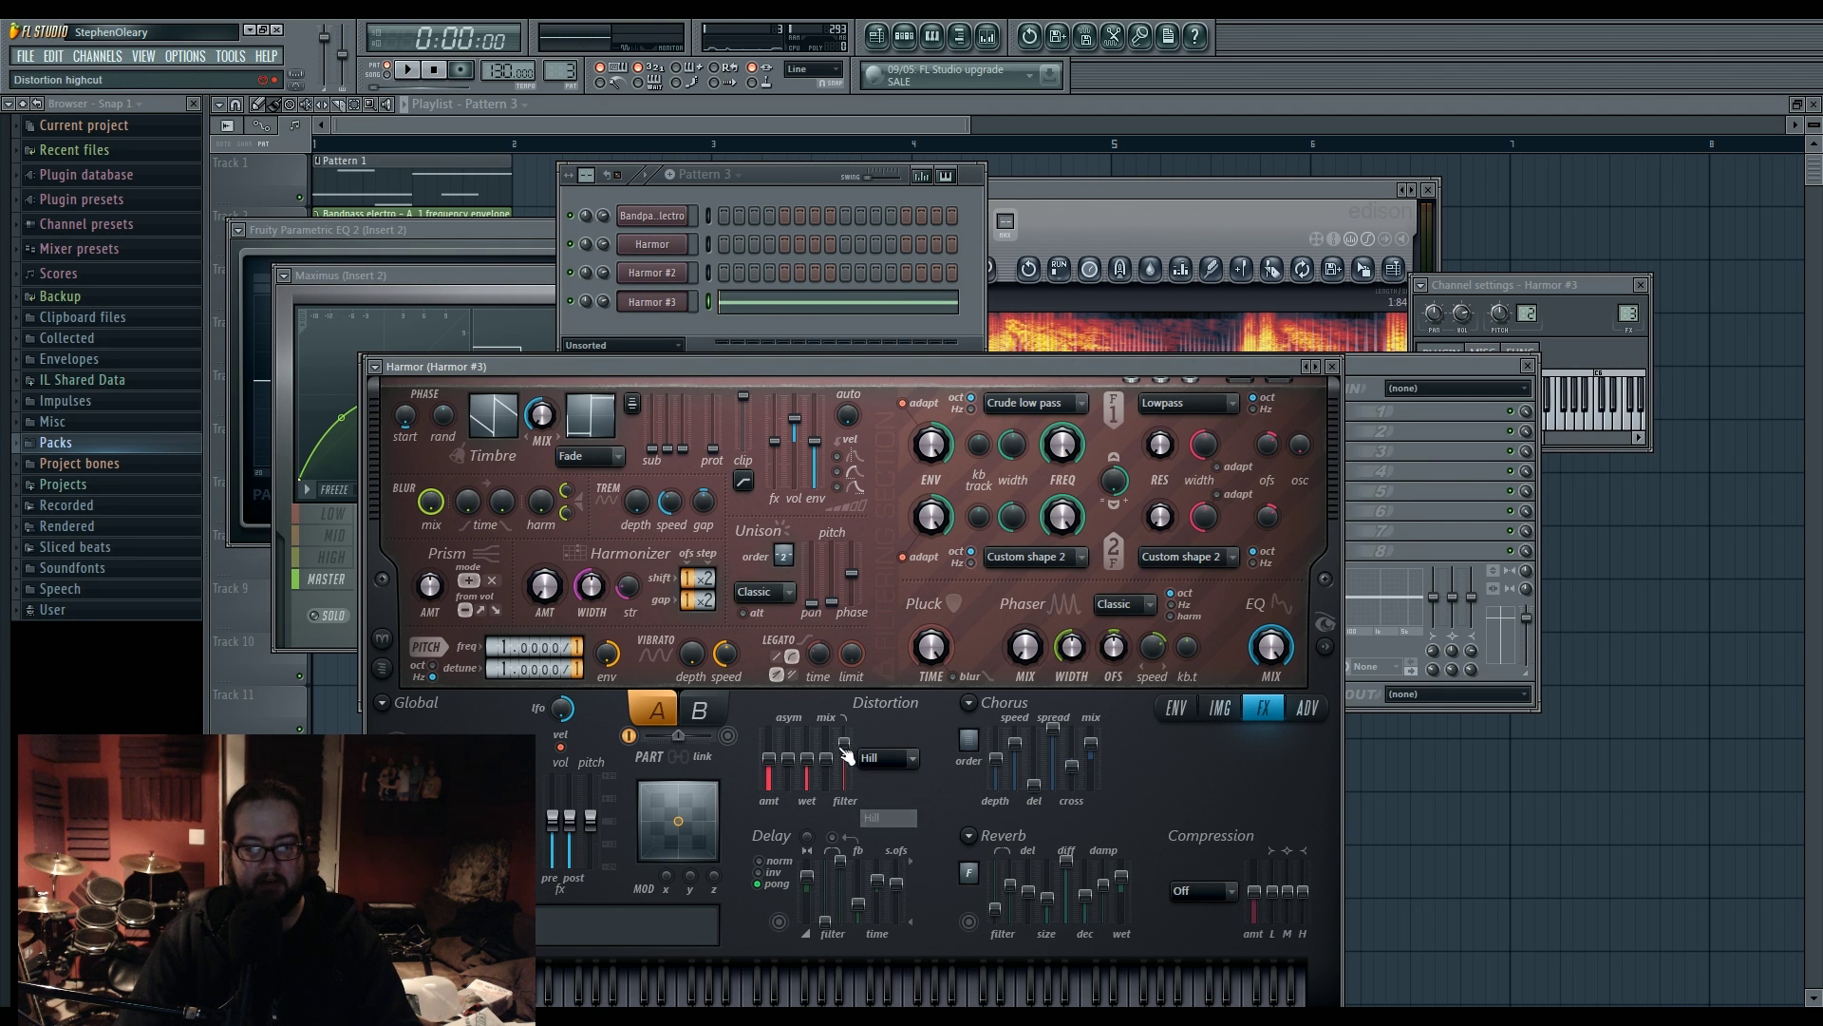
{"action": "left_click_drag", "start_coordinate": [845, 755], "coordinate": [844, 727]}
{"action": "key", "text": "space"}
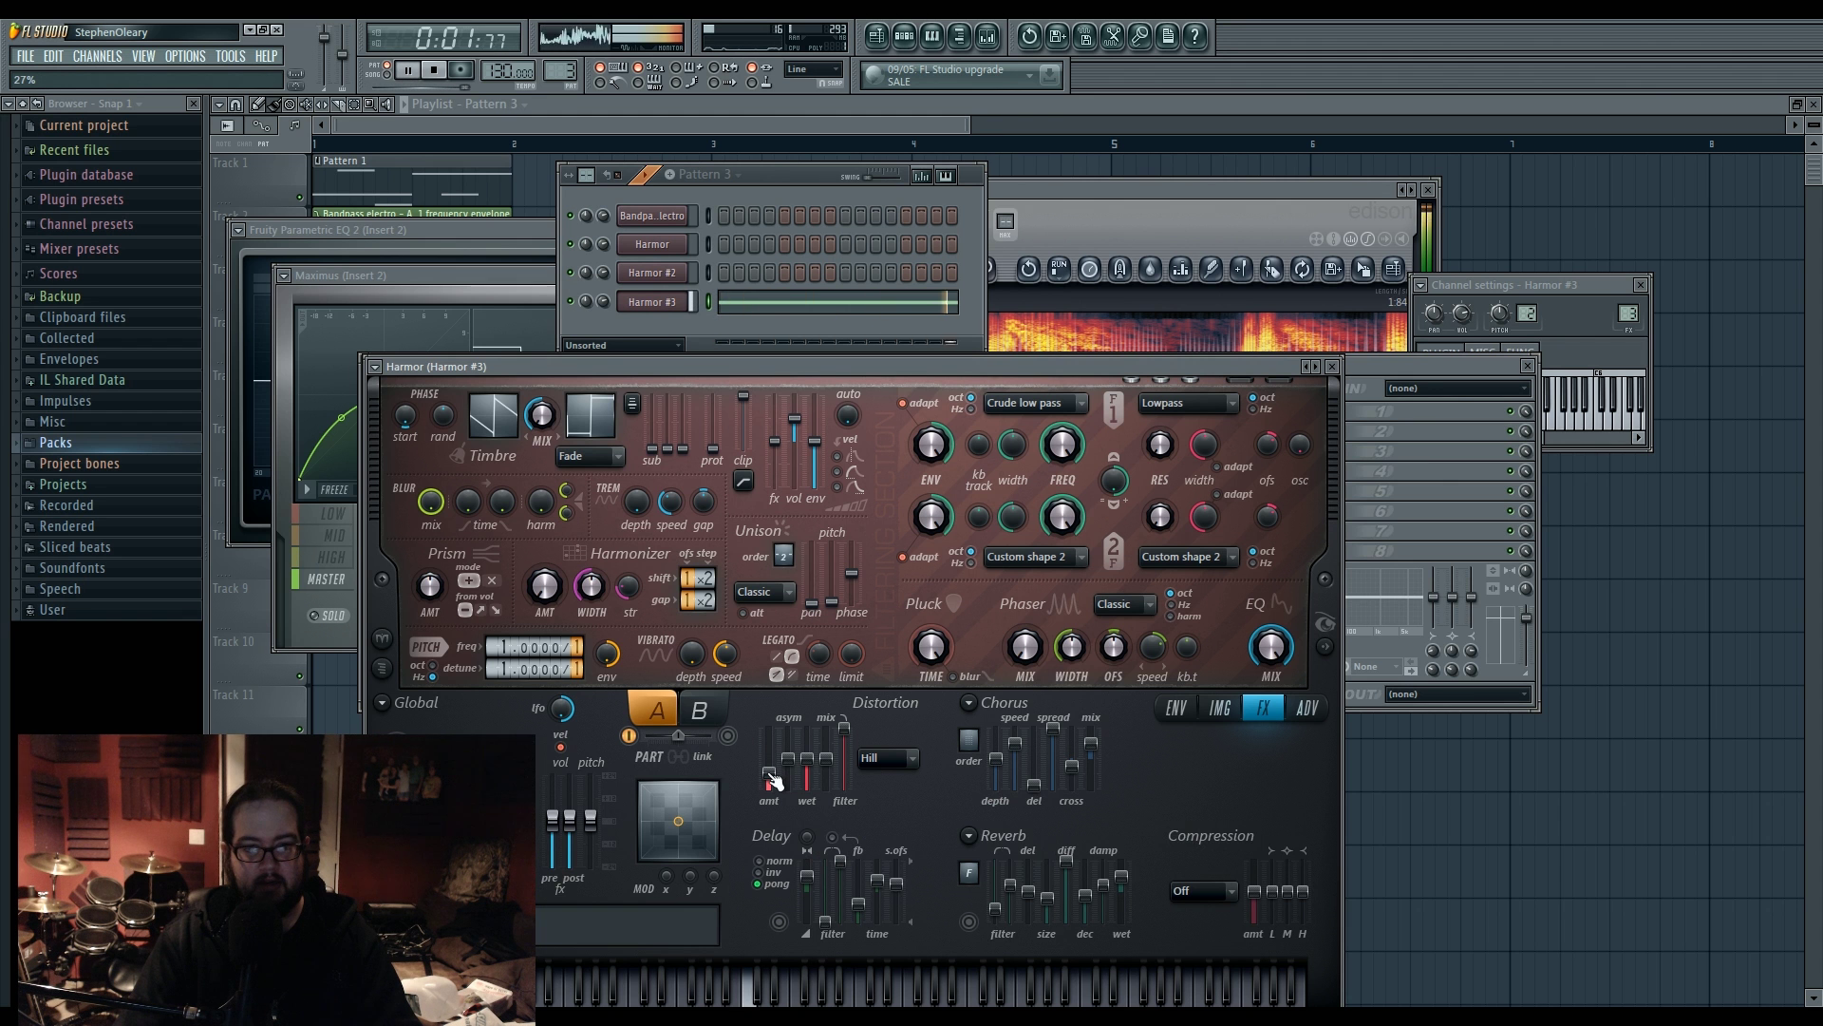
{"action": "key", "text": "space"}
{"action": "key", "text": "F9"}
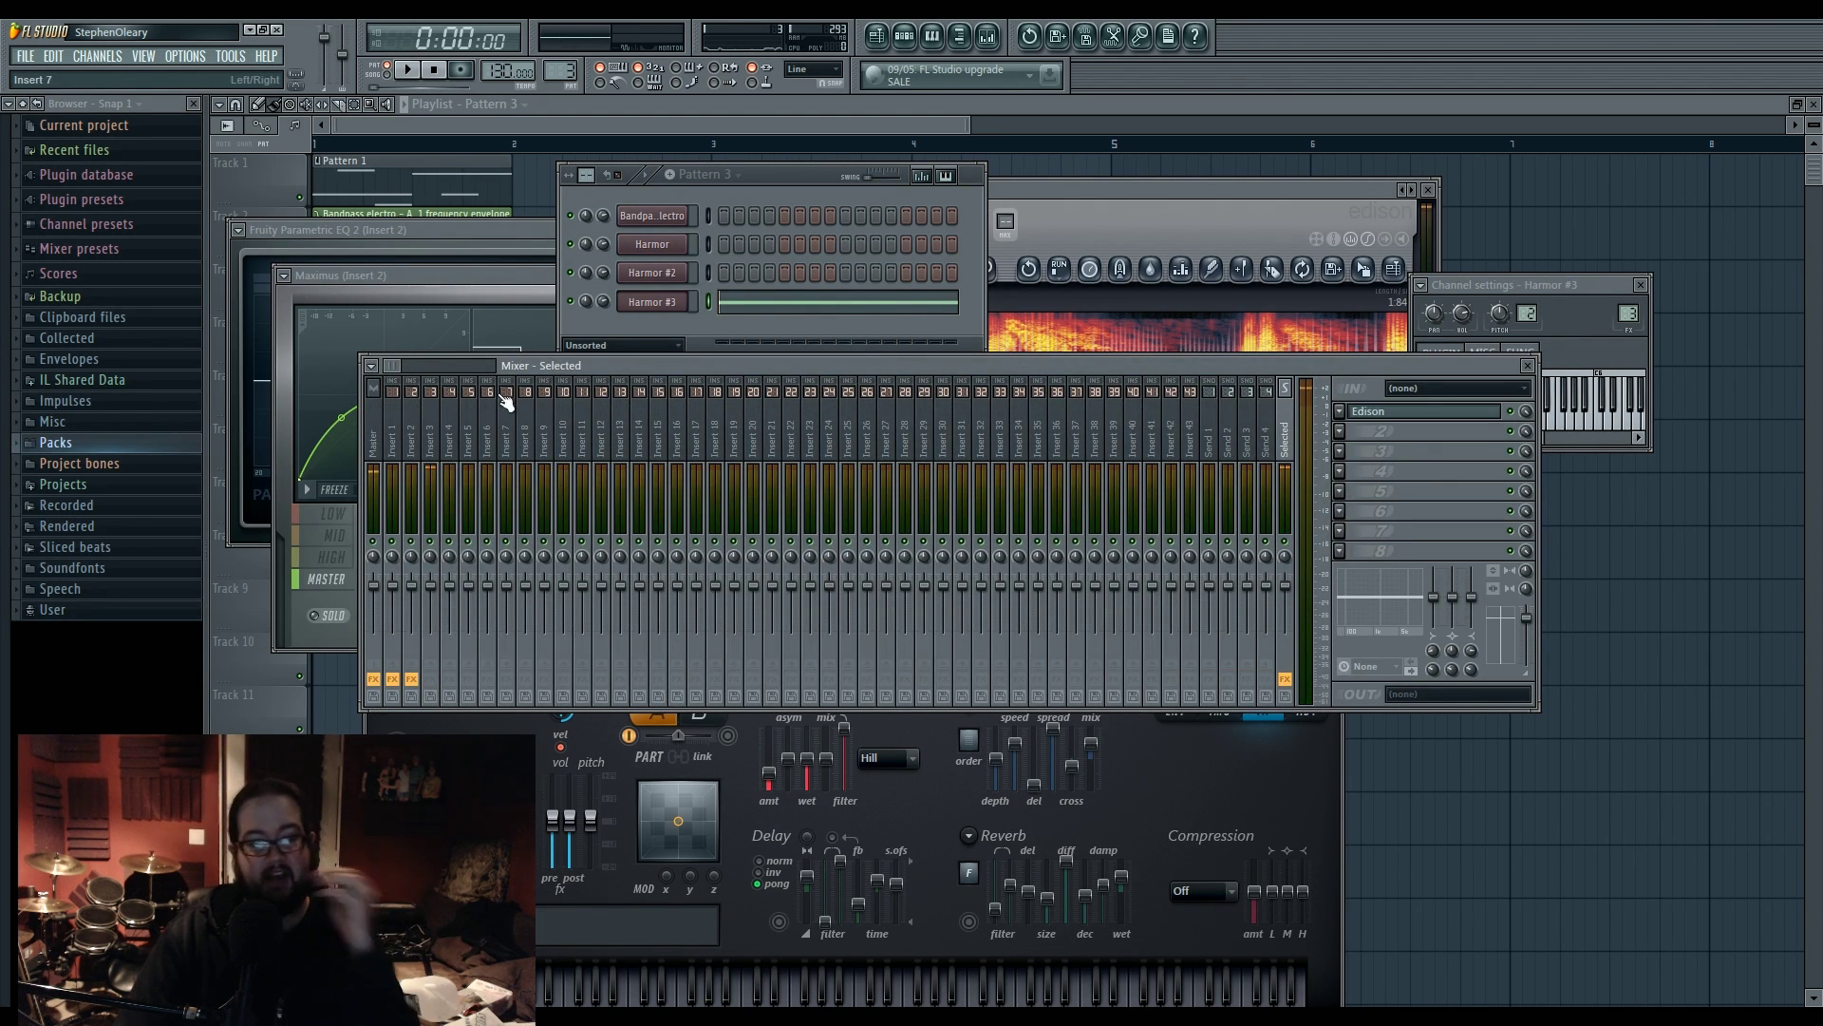
Step: Clear the Selected track's Edison, record a ~2.1 s Harmor #3 take, and select its 1:846–2:113 tail
{"action": "left_click", "coordinate": [1288, 432]}
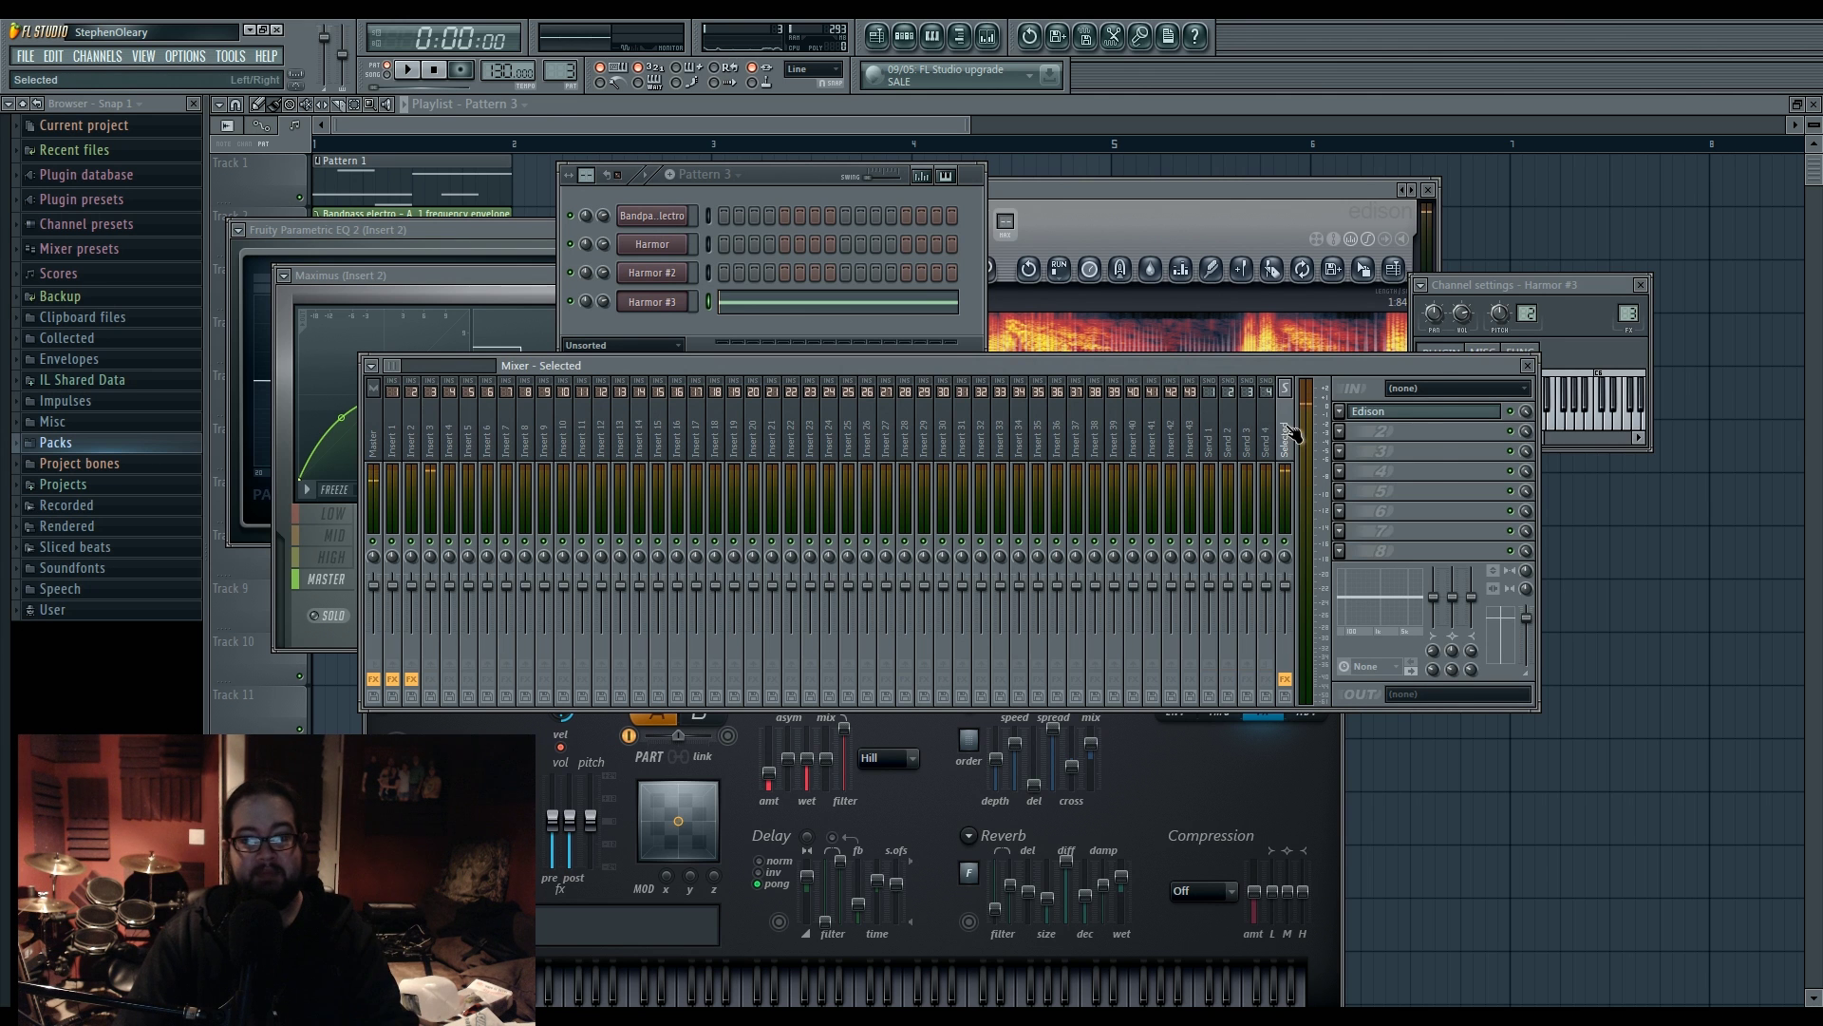
{"action": "left_click", "coordinate": [1411, 417]}
{"action": "key", "text": "Delete"}
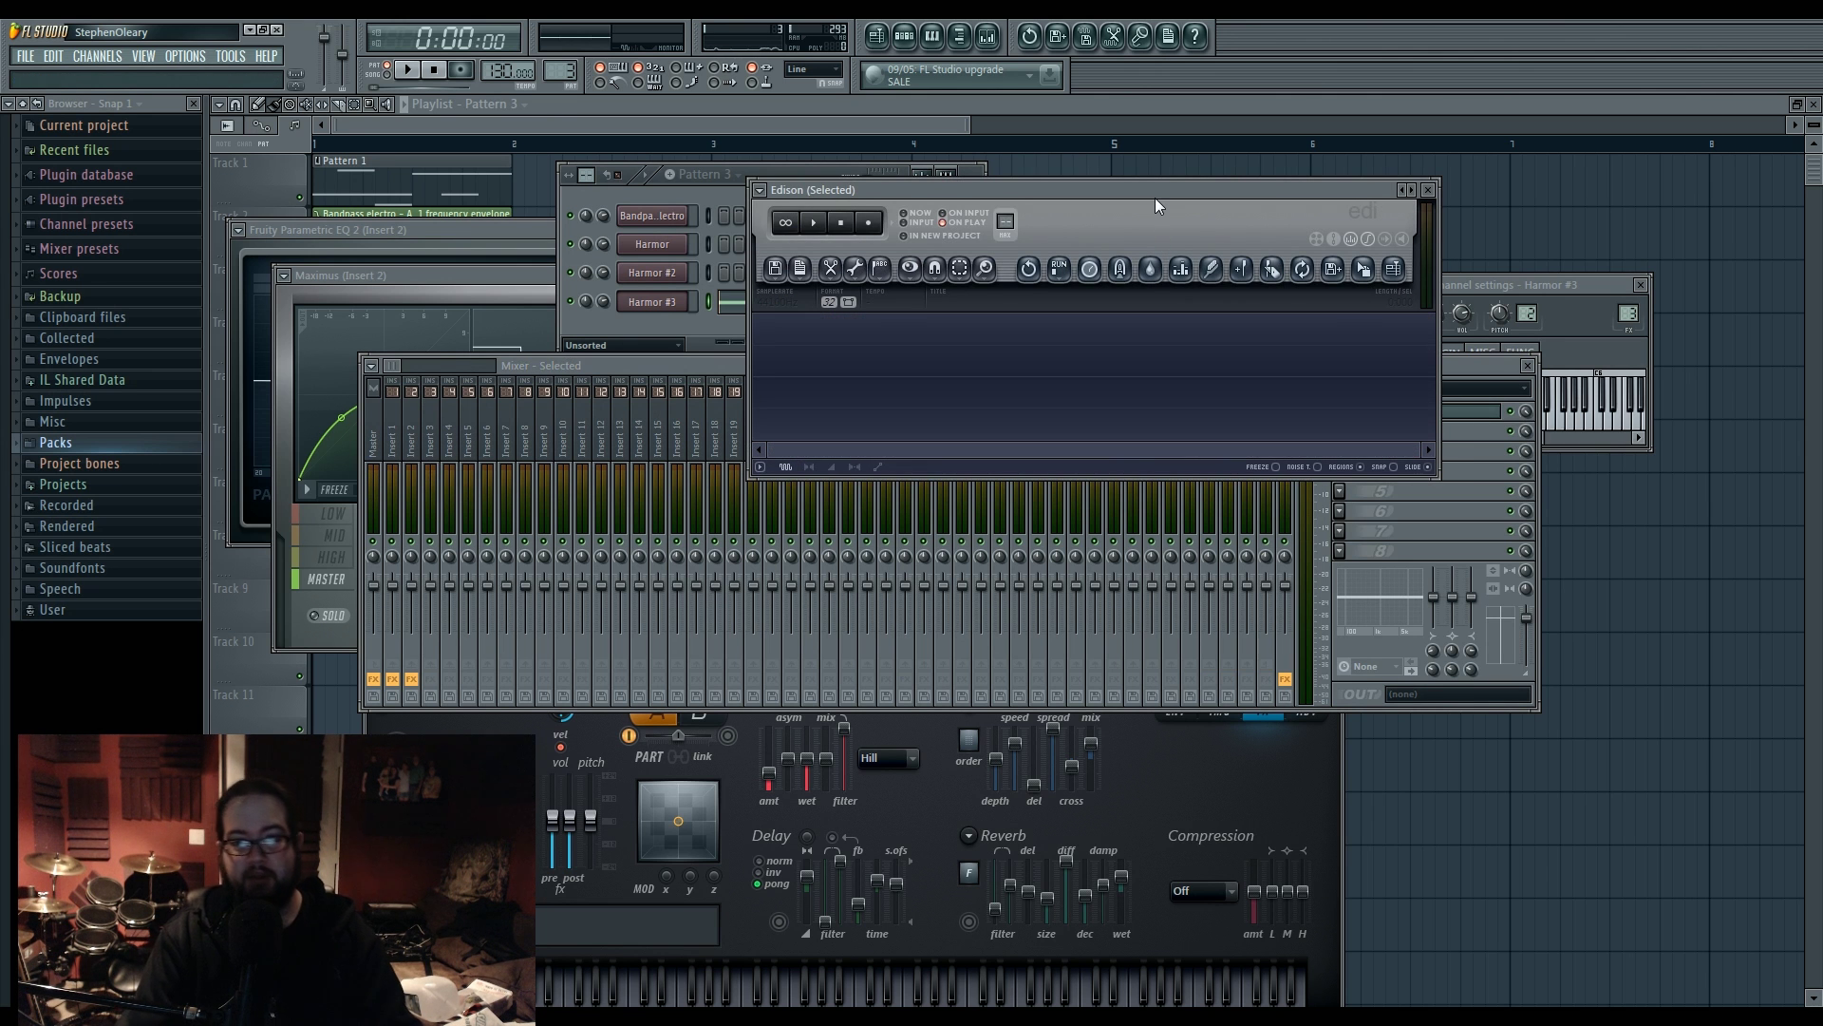
{"action": "left_click", "coordinate": [870, 223]}
{"action": "left_click", "coordinate": [407, 70]}
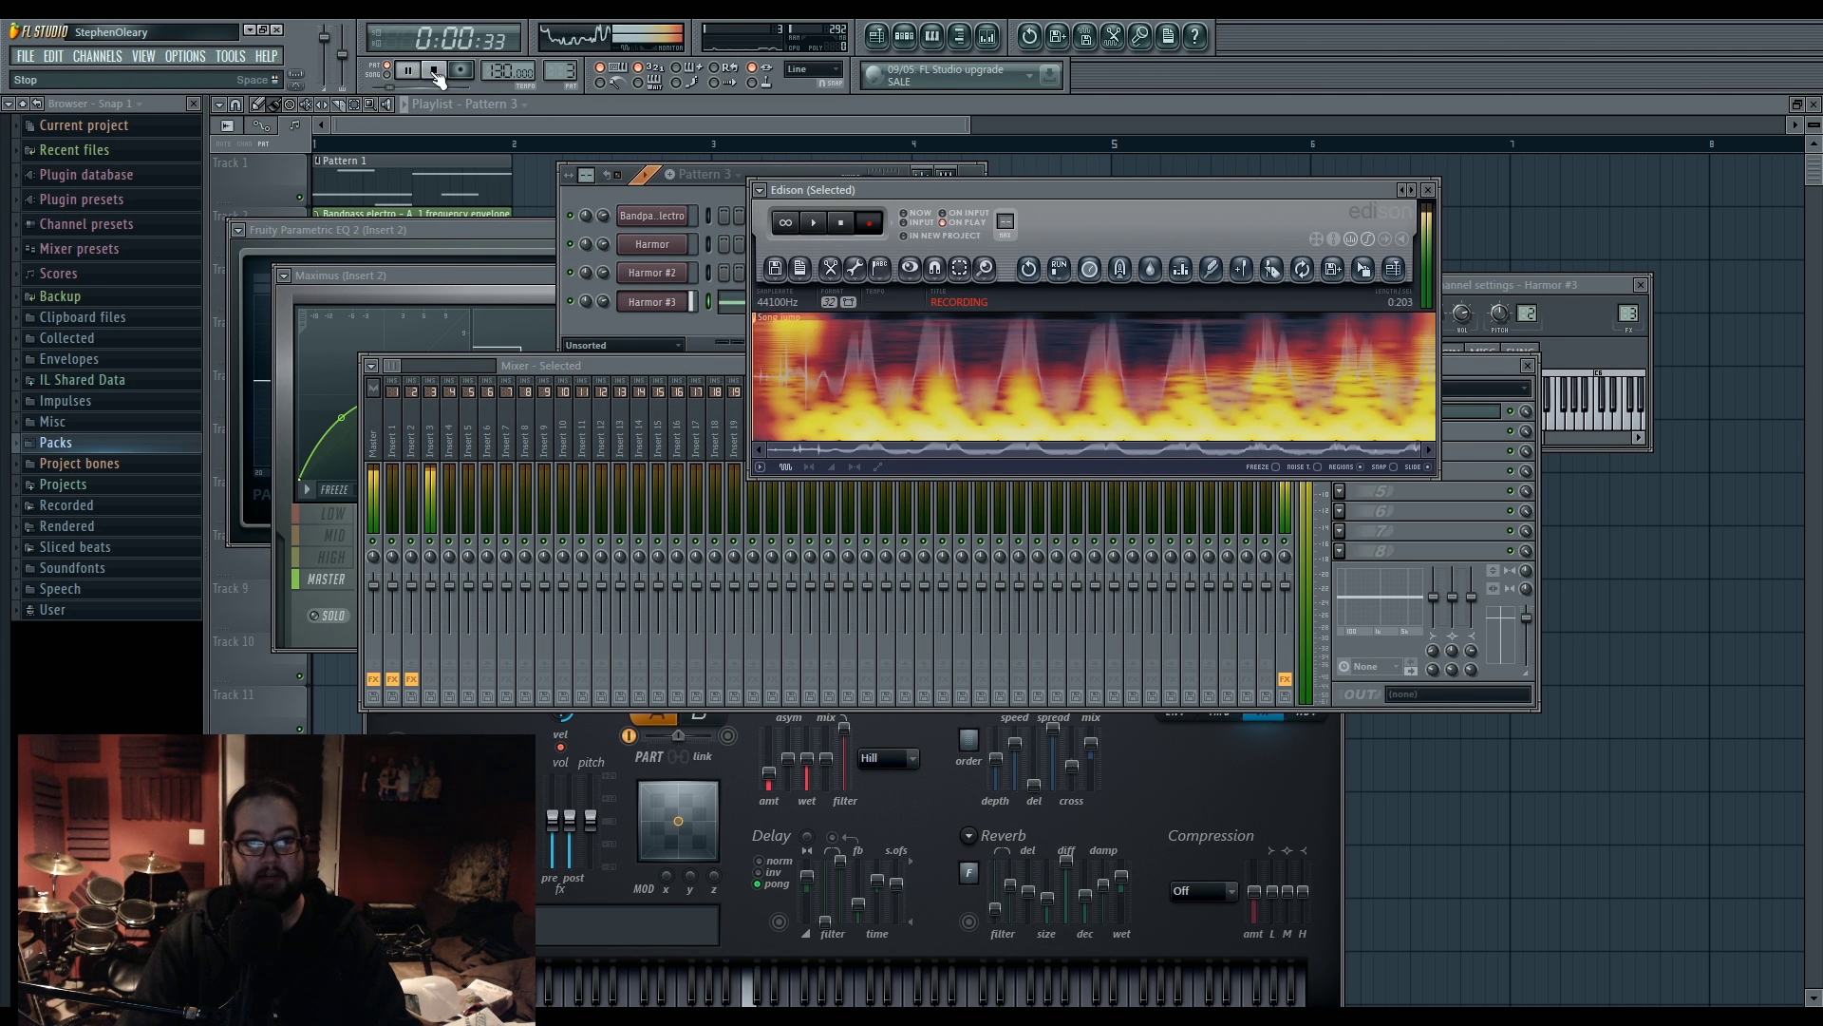
{"action": "left_click", "coordinate": [434, 70]}
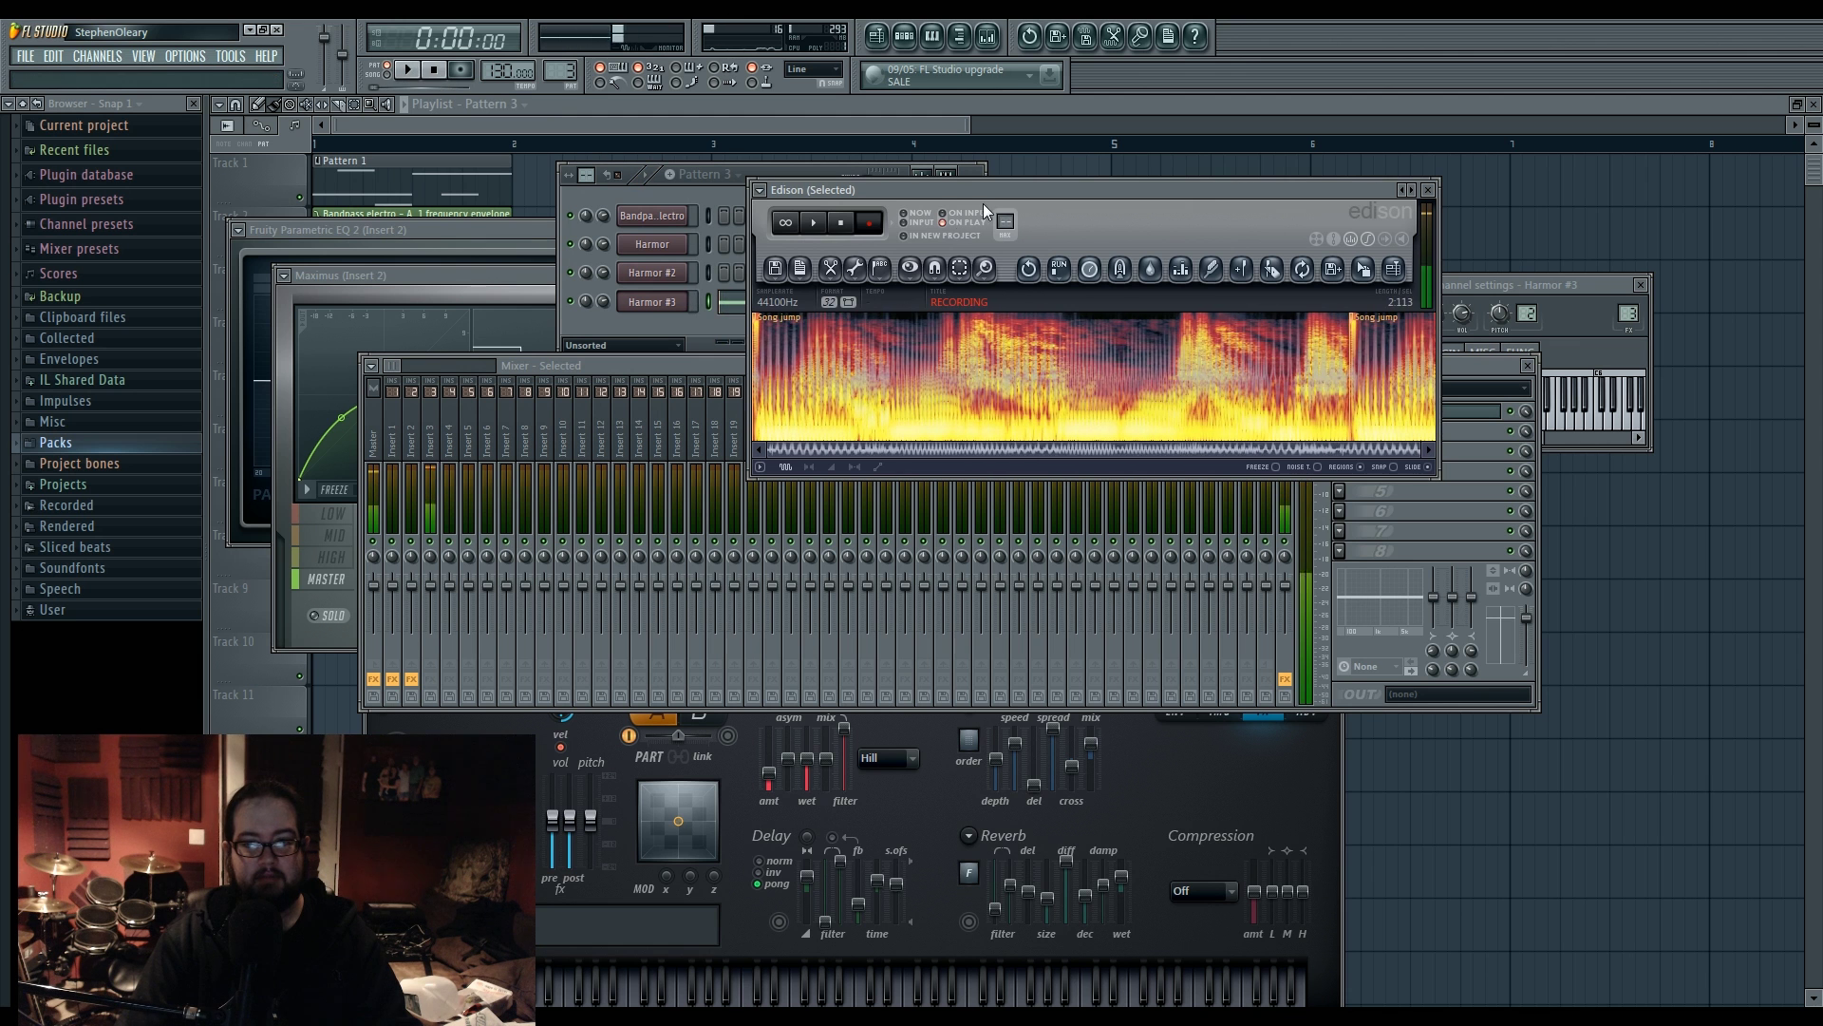
{"action": "double_click", "coordinate": [1359, 332]}
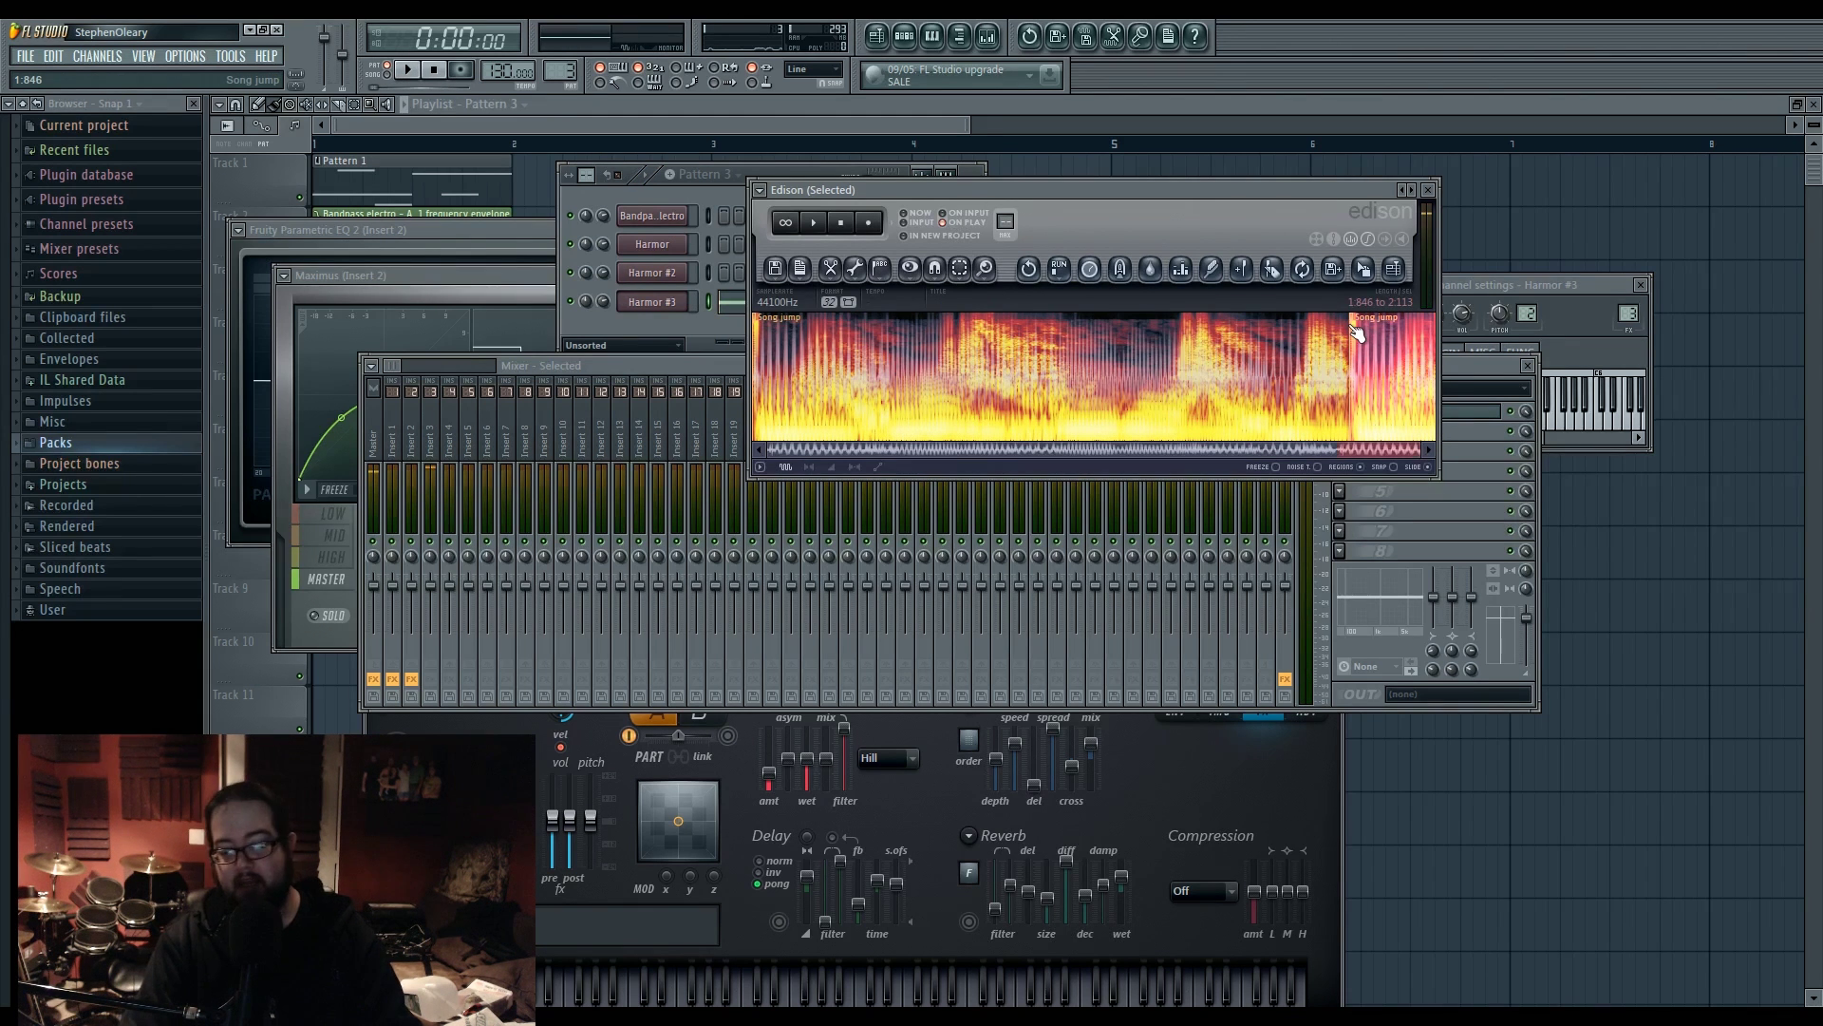
Step: Drag the 1:846–2:113 selection onto playlist Track 1 as Dragged sample_205, then view the Selected track's effects
{"action": "left_click_drag", "start_coordinate": [1364, 269], "coordinate": [752, 195]}
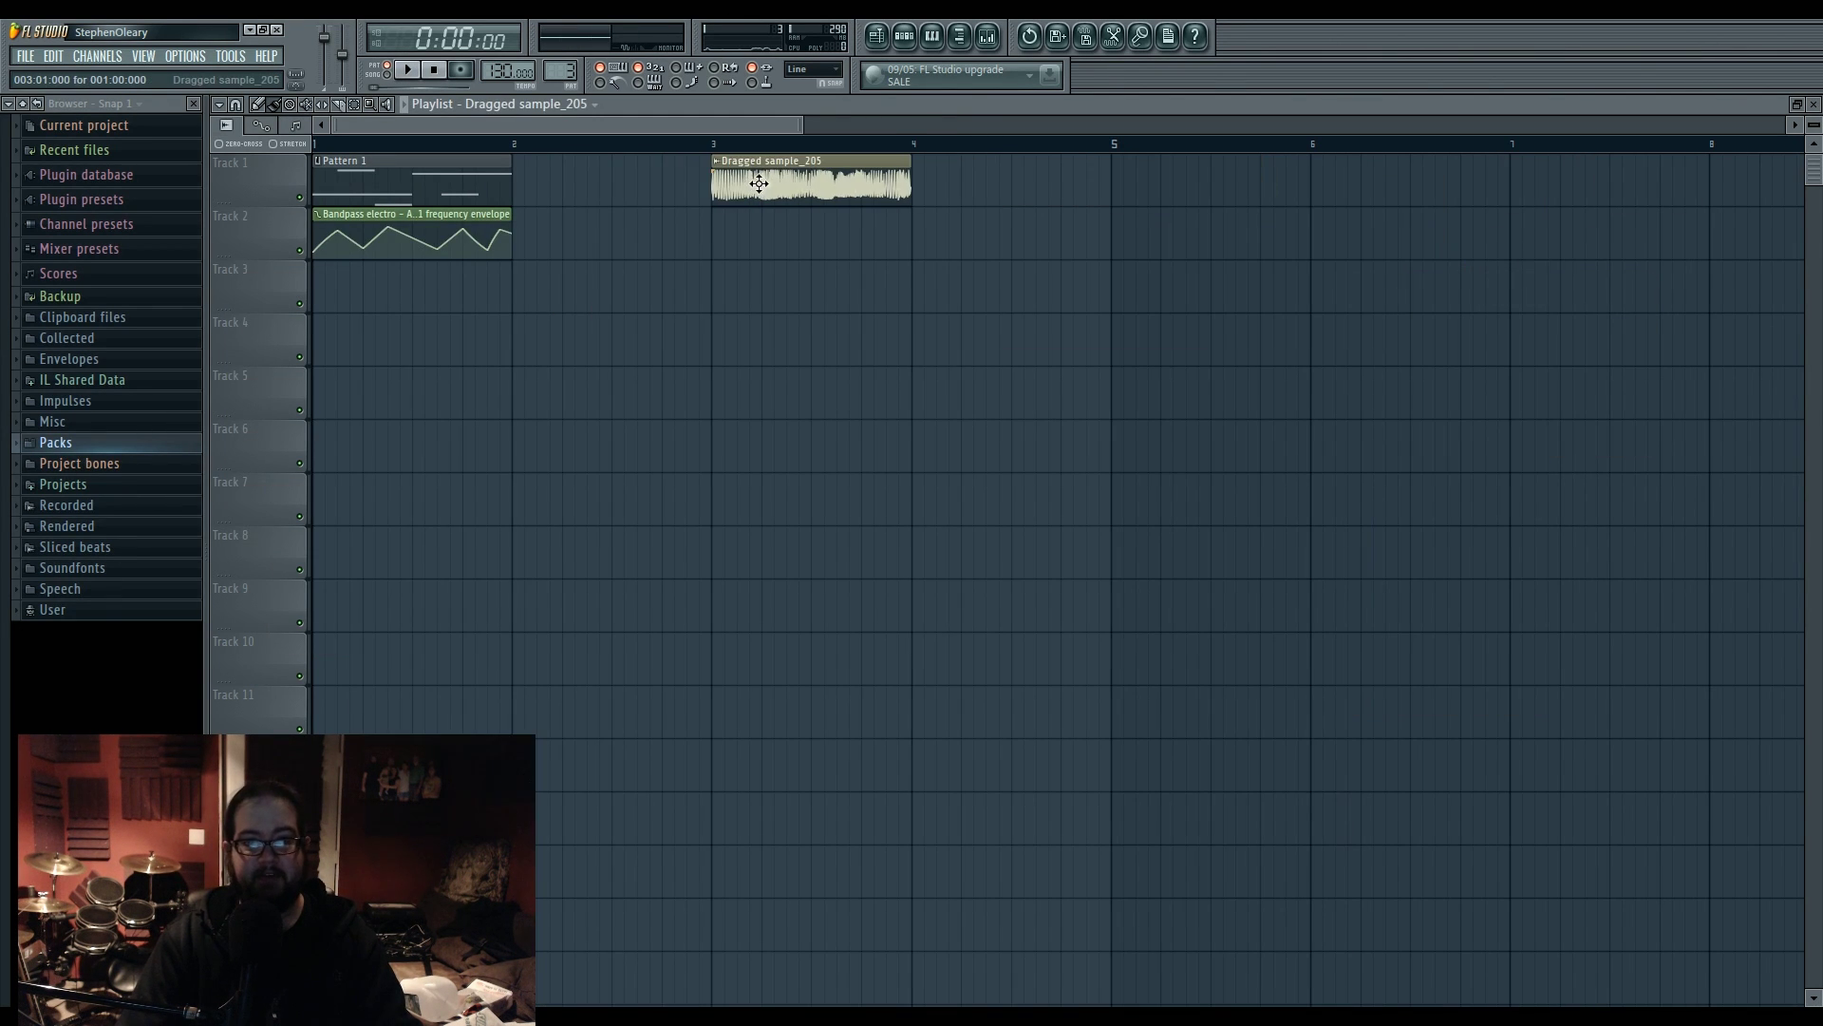
{"action": "left_click", "coordinate": [987, 37]}
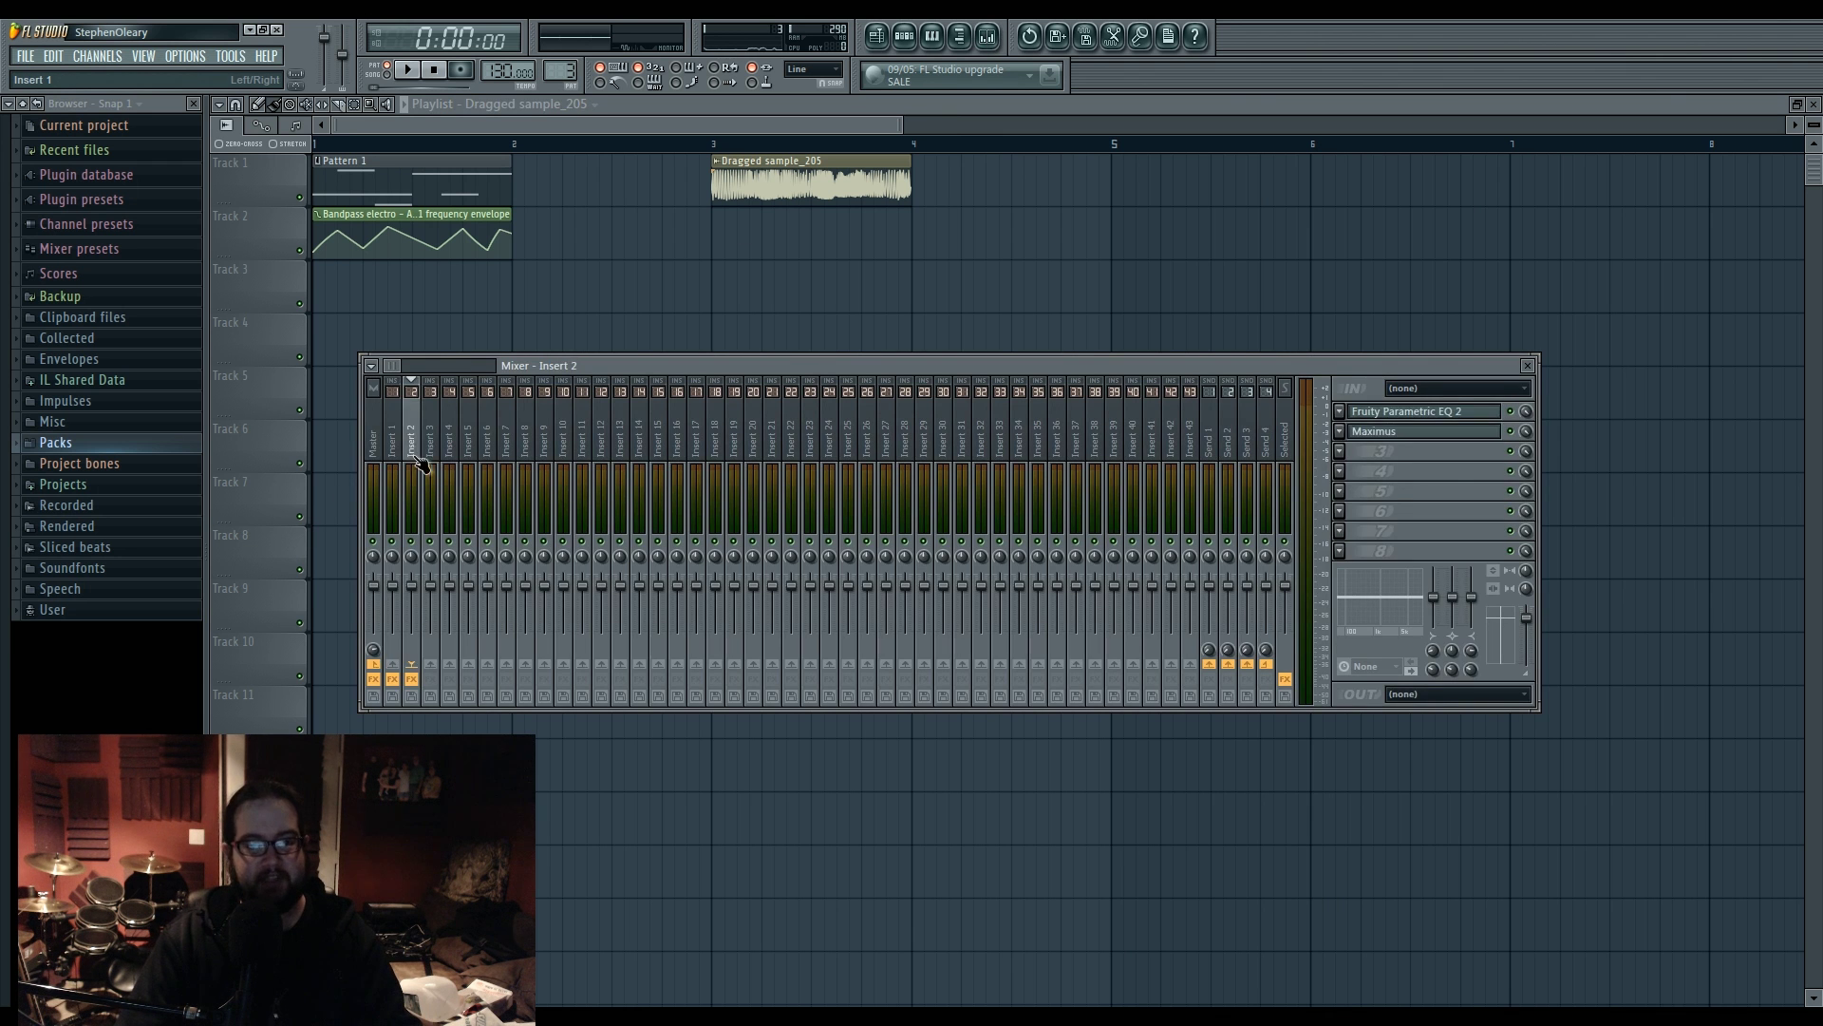
{"action": "left_click", "coordinate": [602, 446]}
{"action": "left_click_drag", "start_coordinate": [608, 454], "coordinate": [403, 448]}
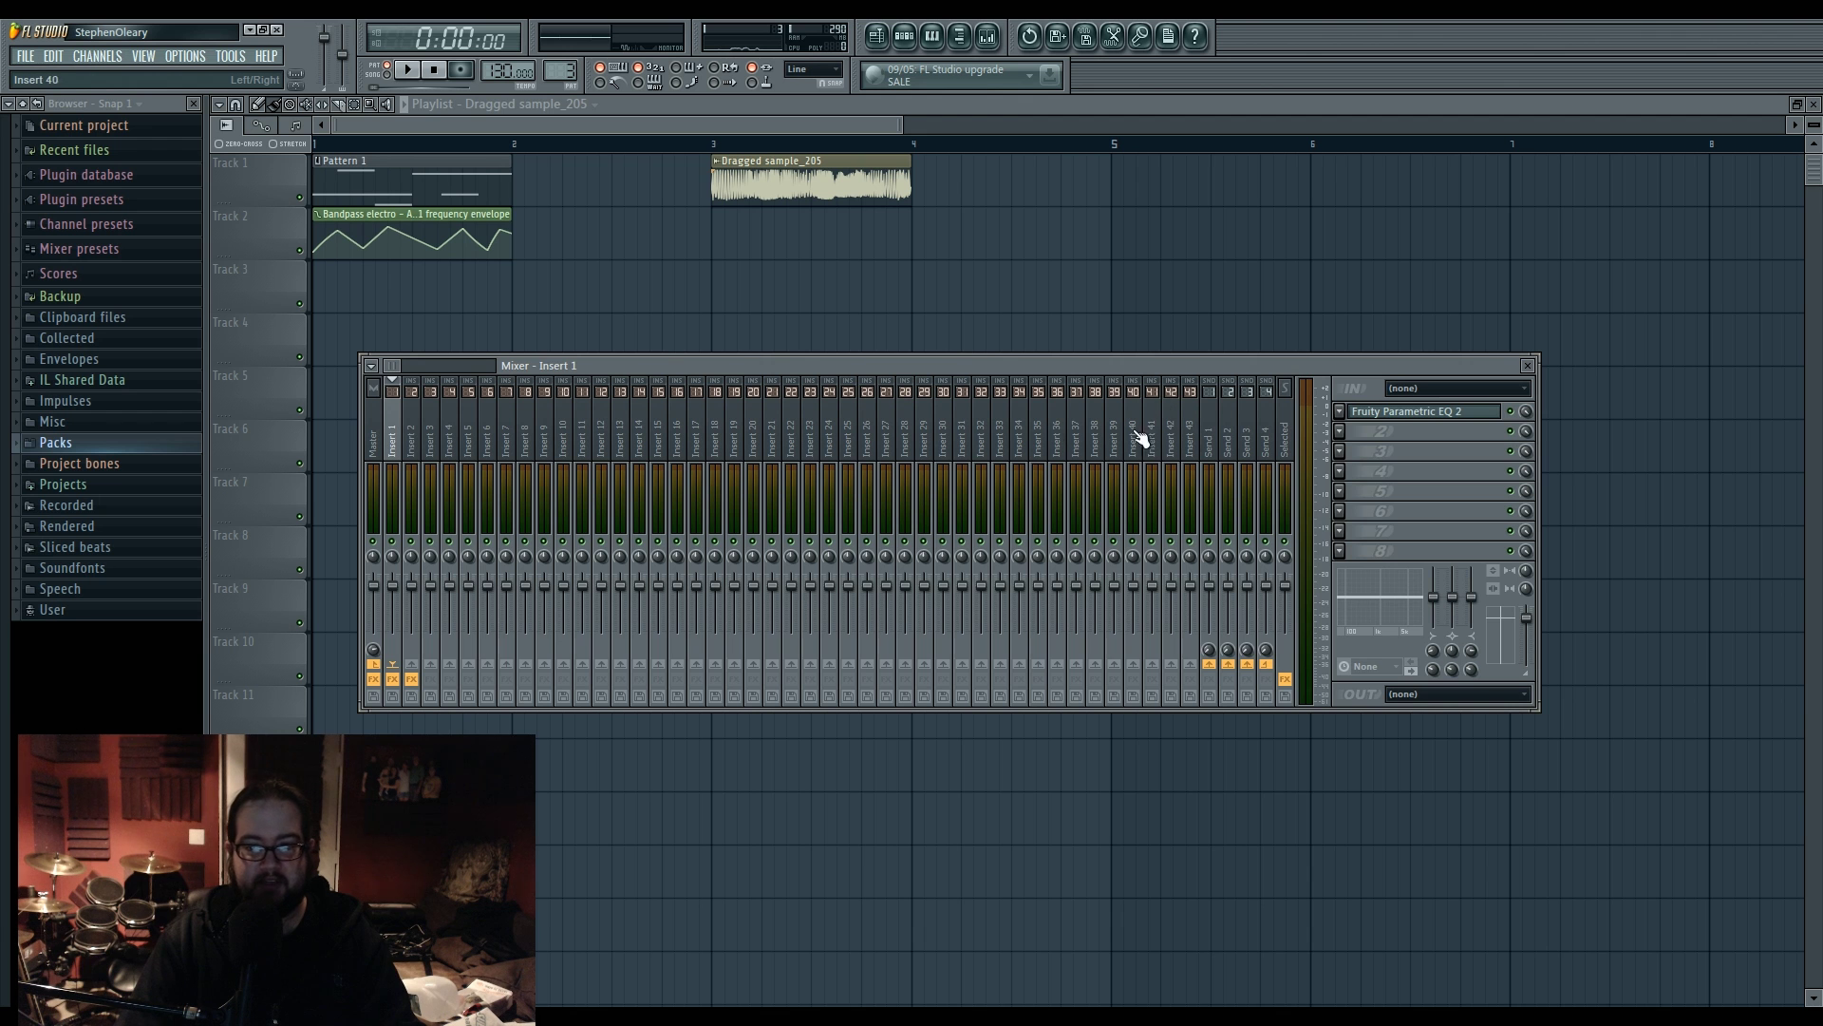
{"action": "left_click", "coordinate": [1287, 444]}
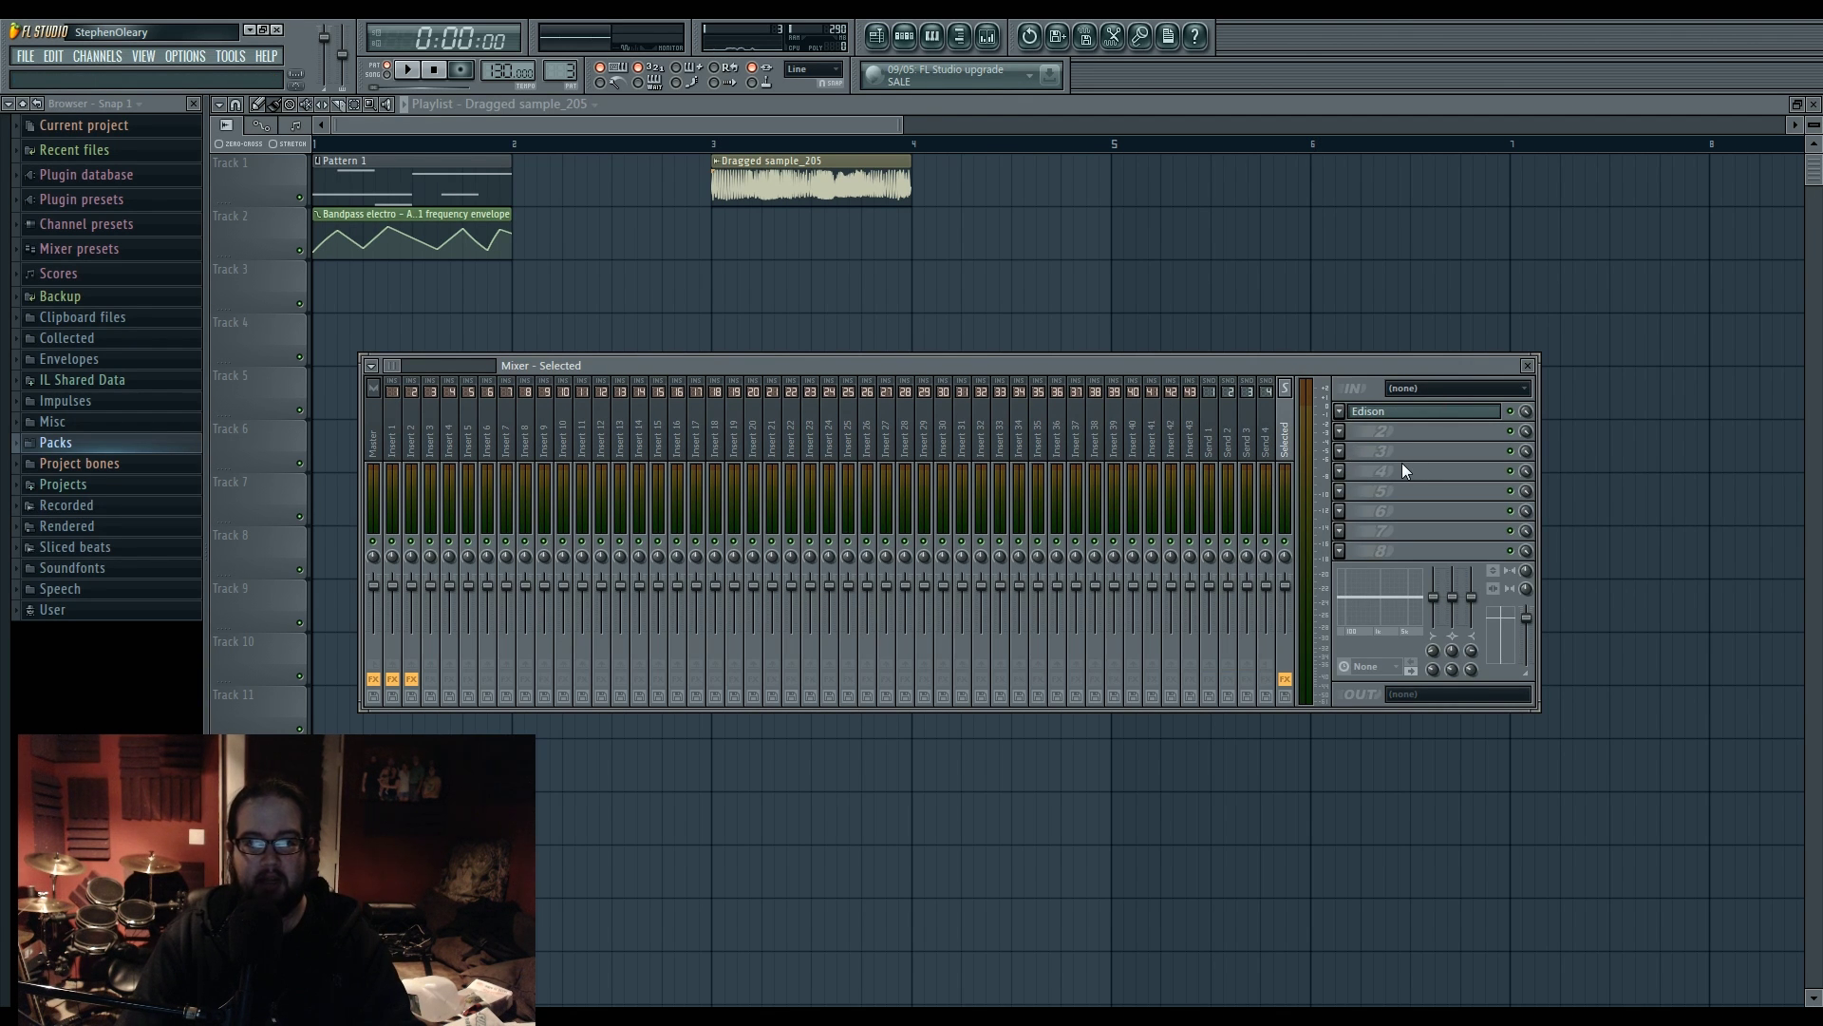
Step: Add Wave Candy to the Selected track's third slot, then reposition and enlarge its display
{"action": "left_click", "coordinate": [1339, 452]}
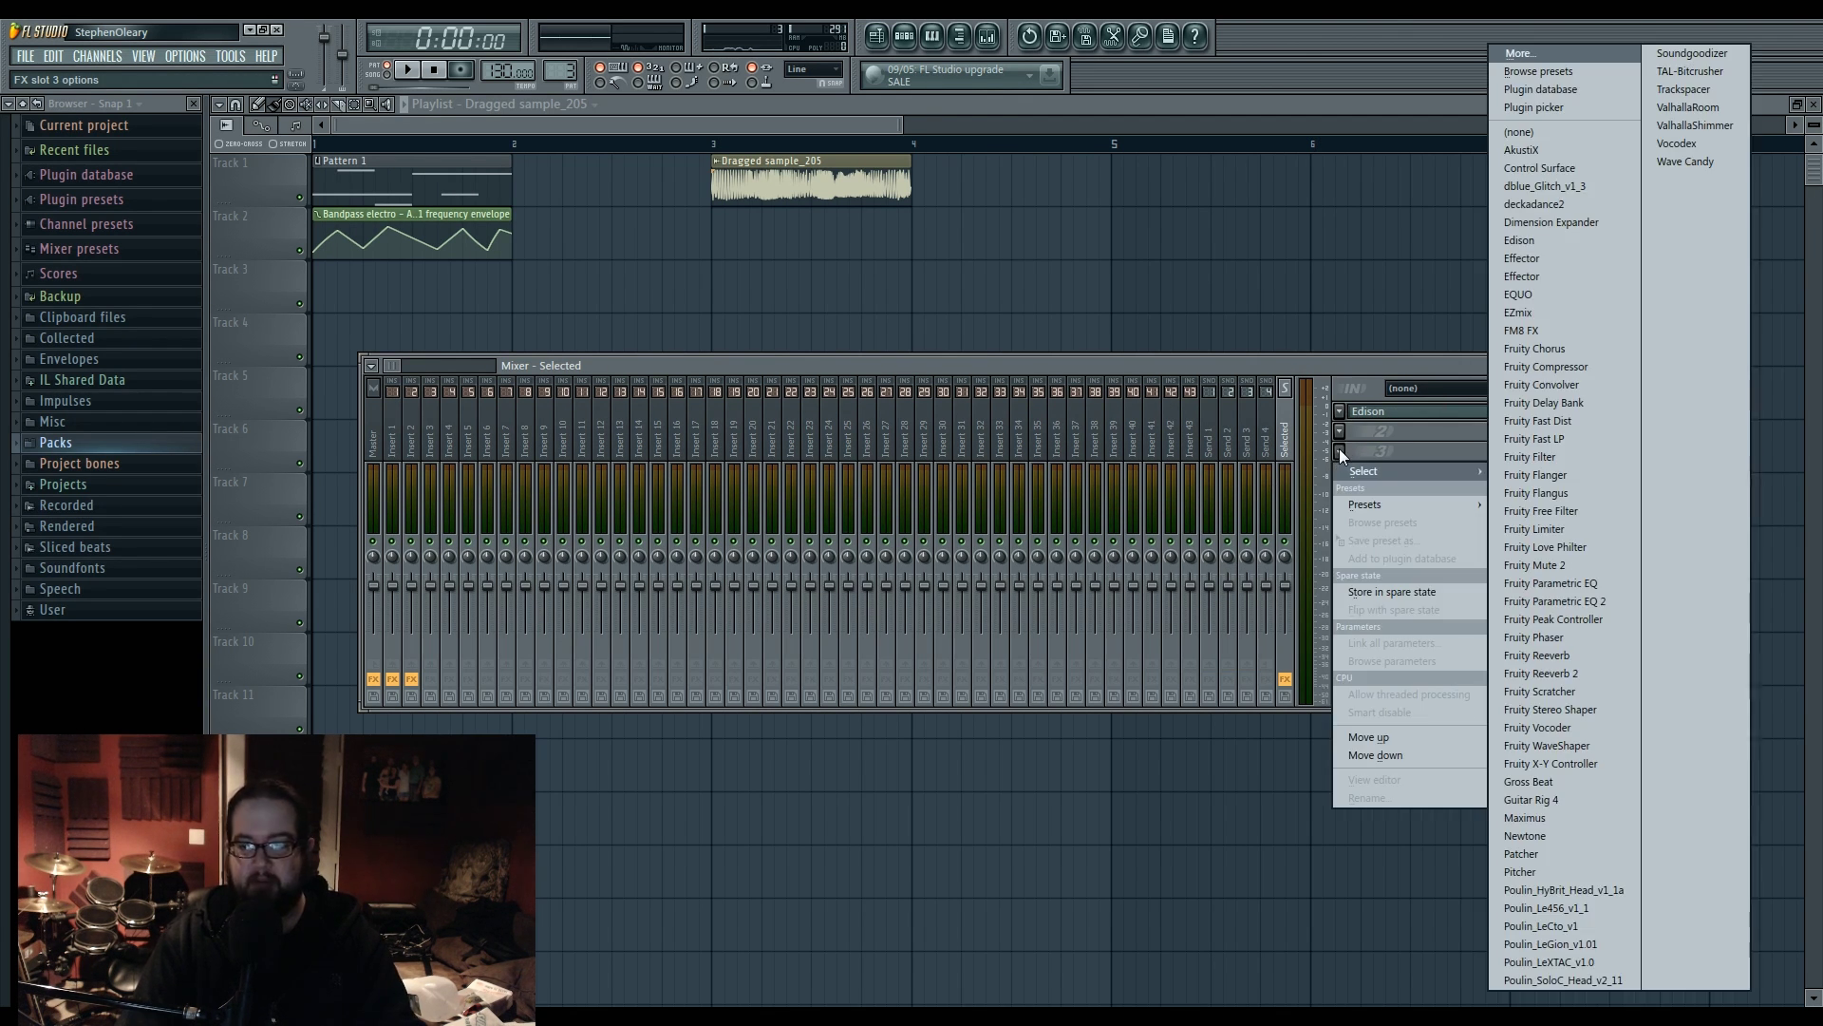
{"action": "left_click", "coordinate": [1709, 166]}
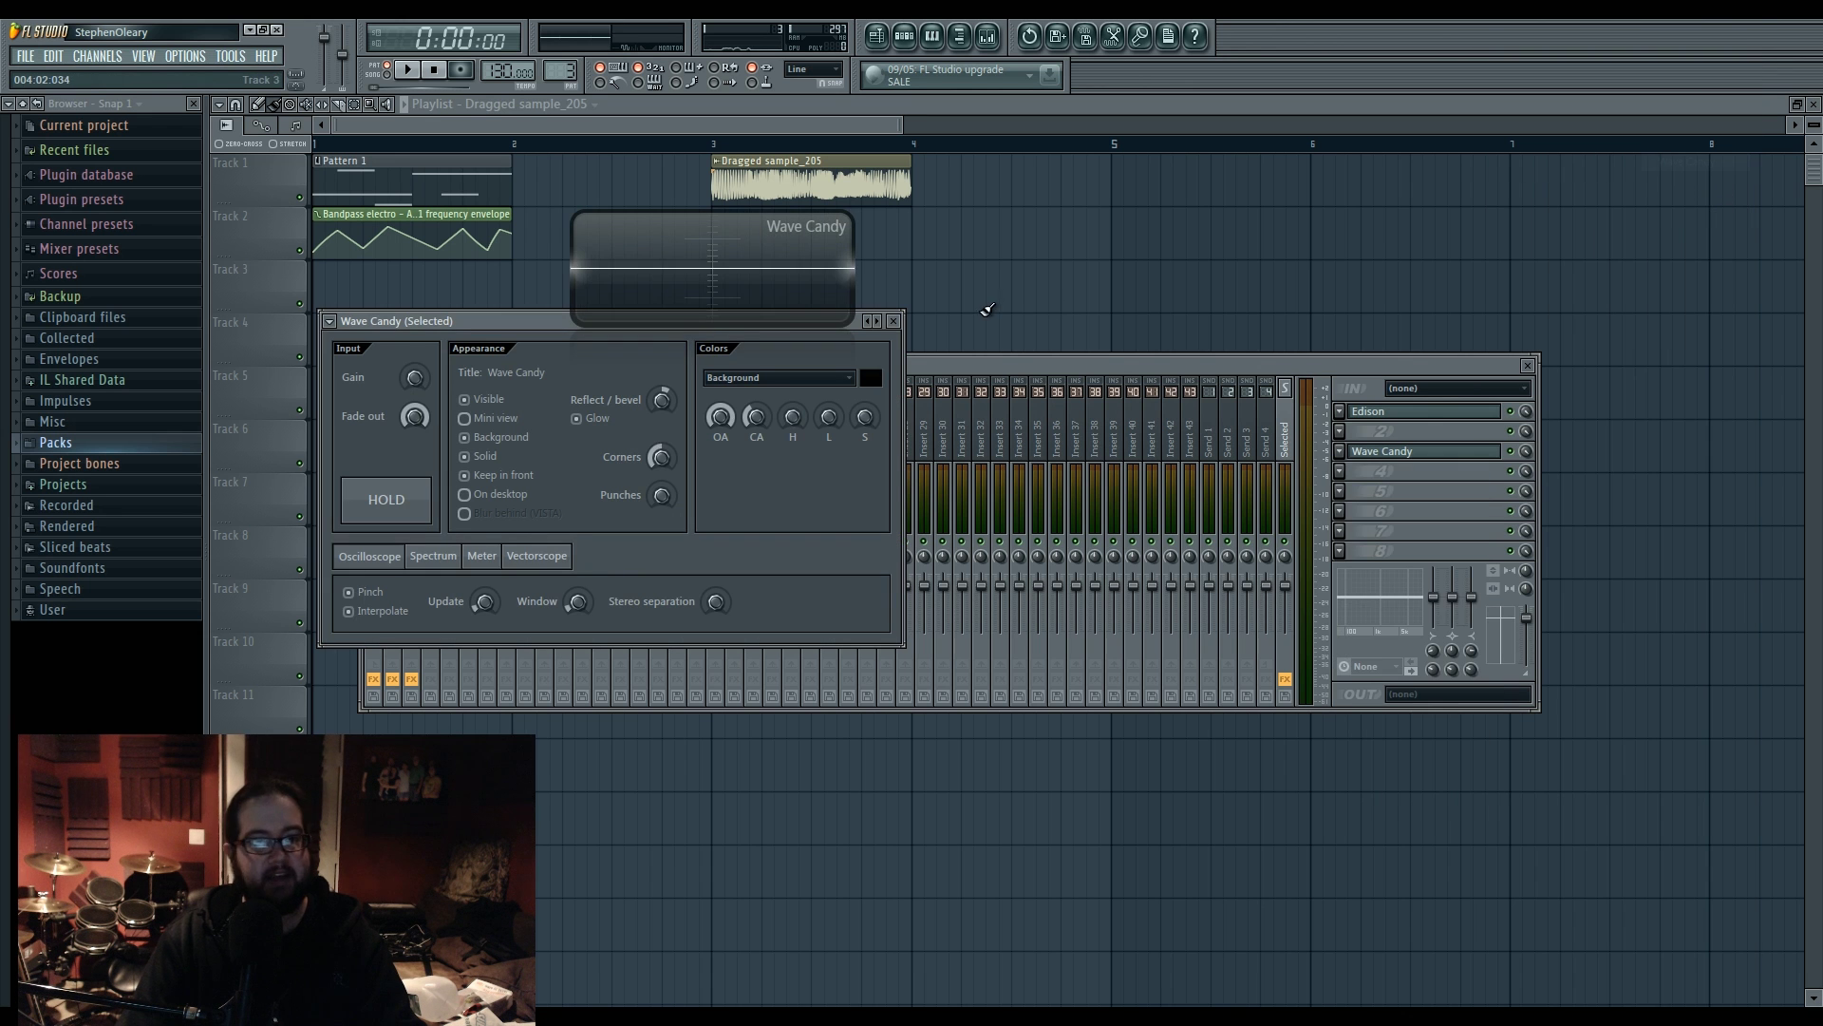
{"action": "left_click_drag", "start_coordinate": [725, 275], "coordinate": [1200, 264]}
{"action": "left_click_drag", "start_coordinate": [757, 322], "coordinate": [933, 324]}
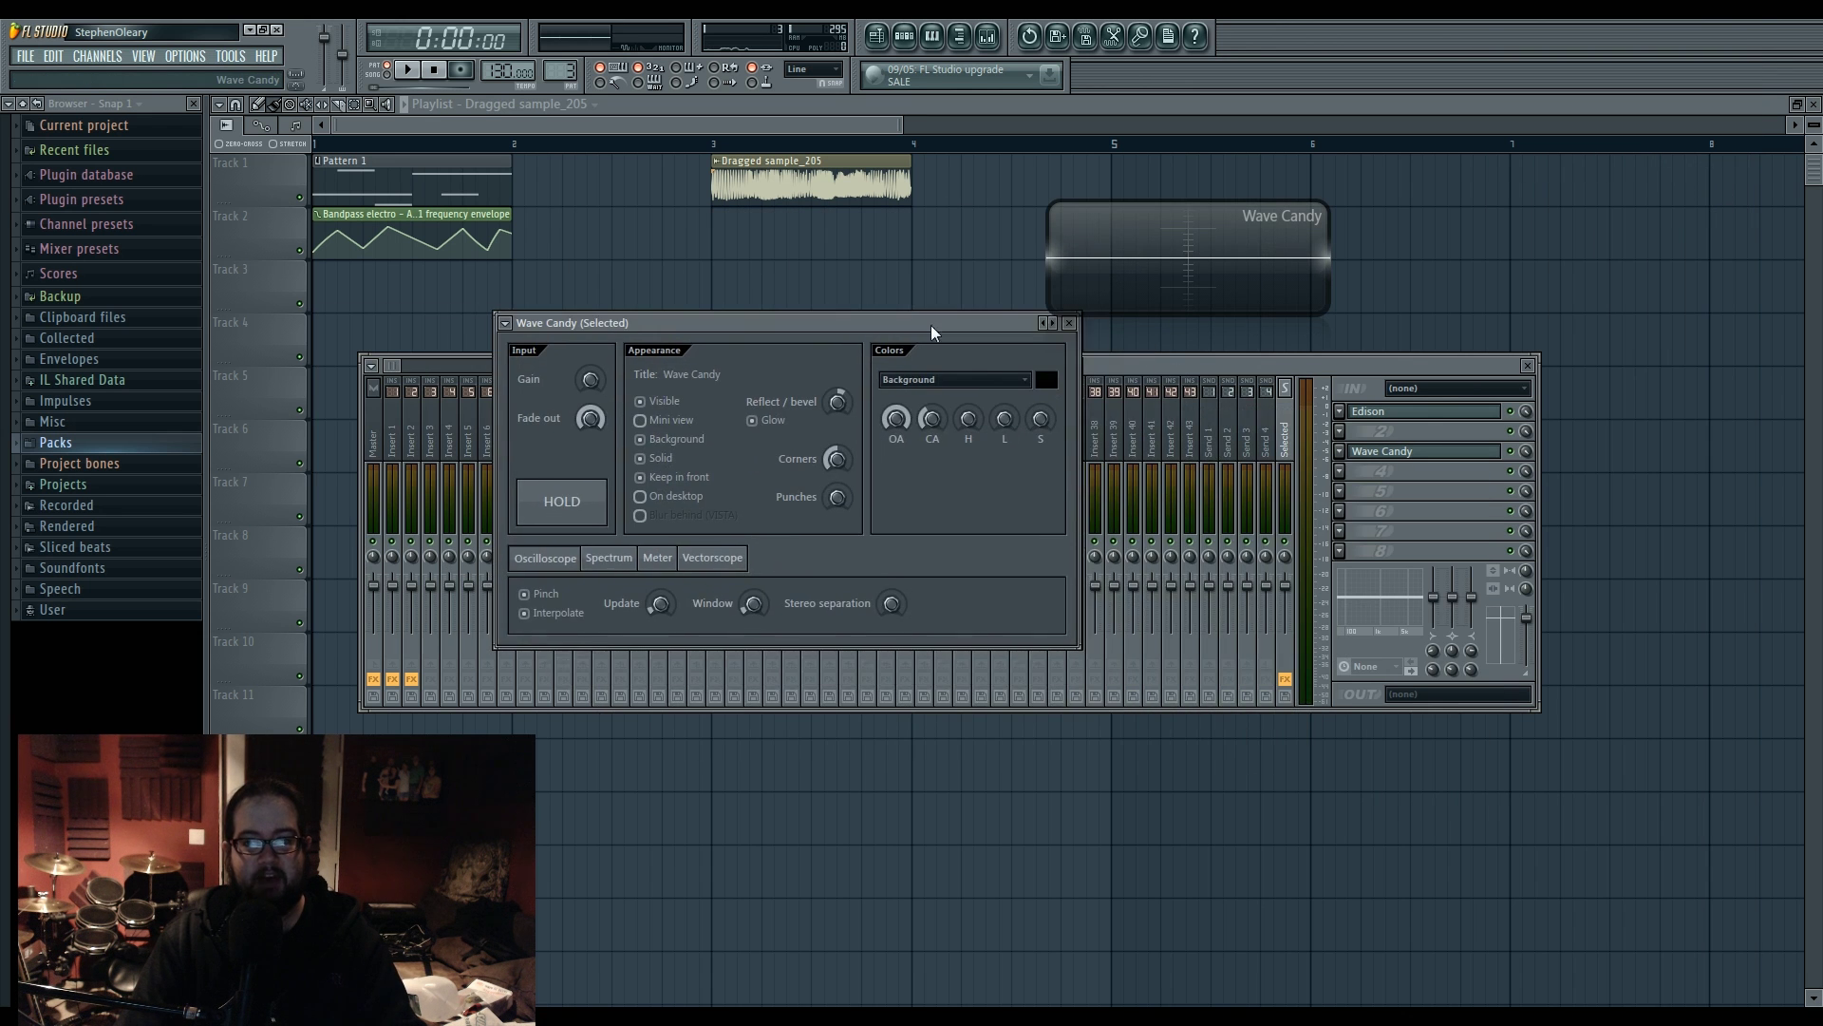
{"action": "left_click_drag", "start_coordinate": [1328, 306], "coordinate": [1404, 326]}
{"action": "left_click", "coordinate": [1217, 291]}
{"action": "left_click_drag", "start_coordinate": [1217, 290], "coordinate": [1301, 252]}
{"action": "right_click", "coordinate": [1301, 252]}
{"action": "left_click", "coordinate": [1391, 420]}
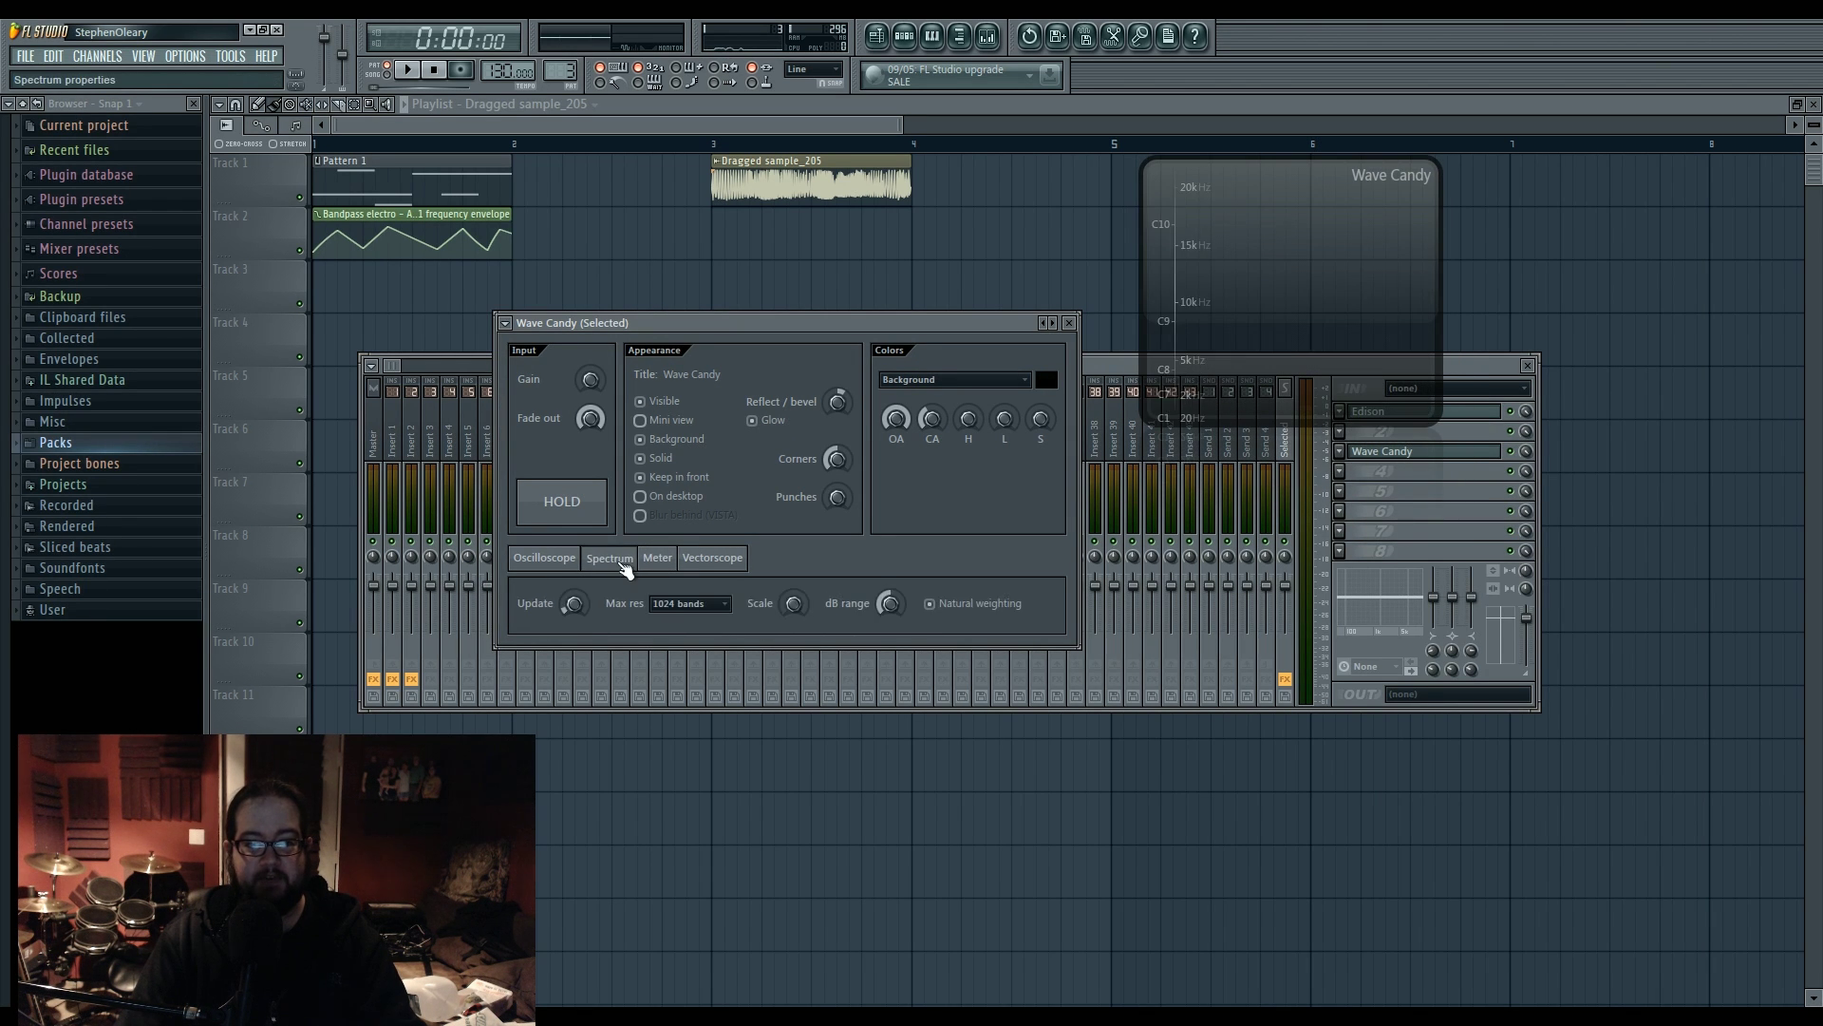
{"action": "left_click", "coordinate": [549, 560]}
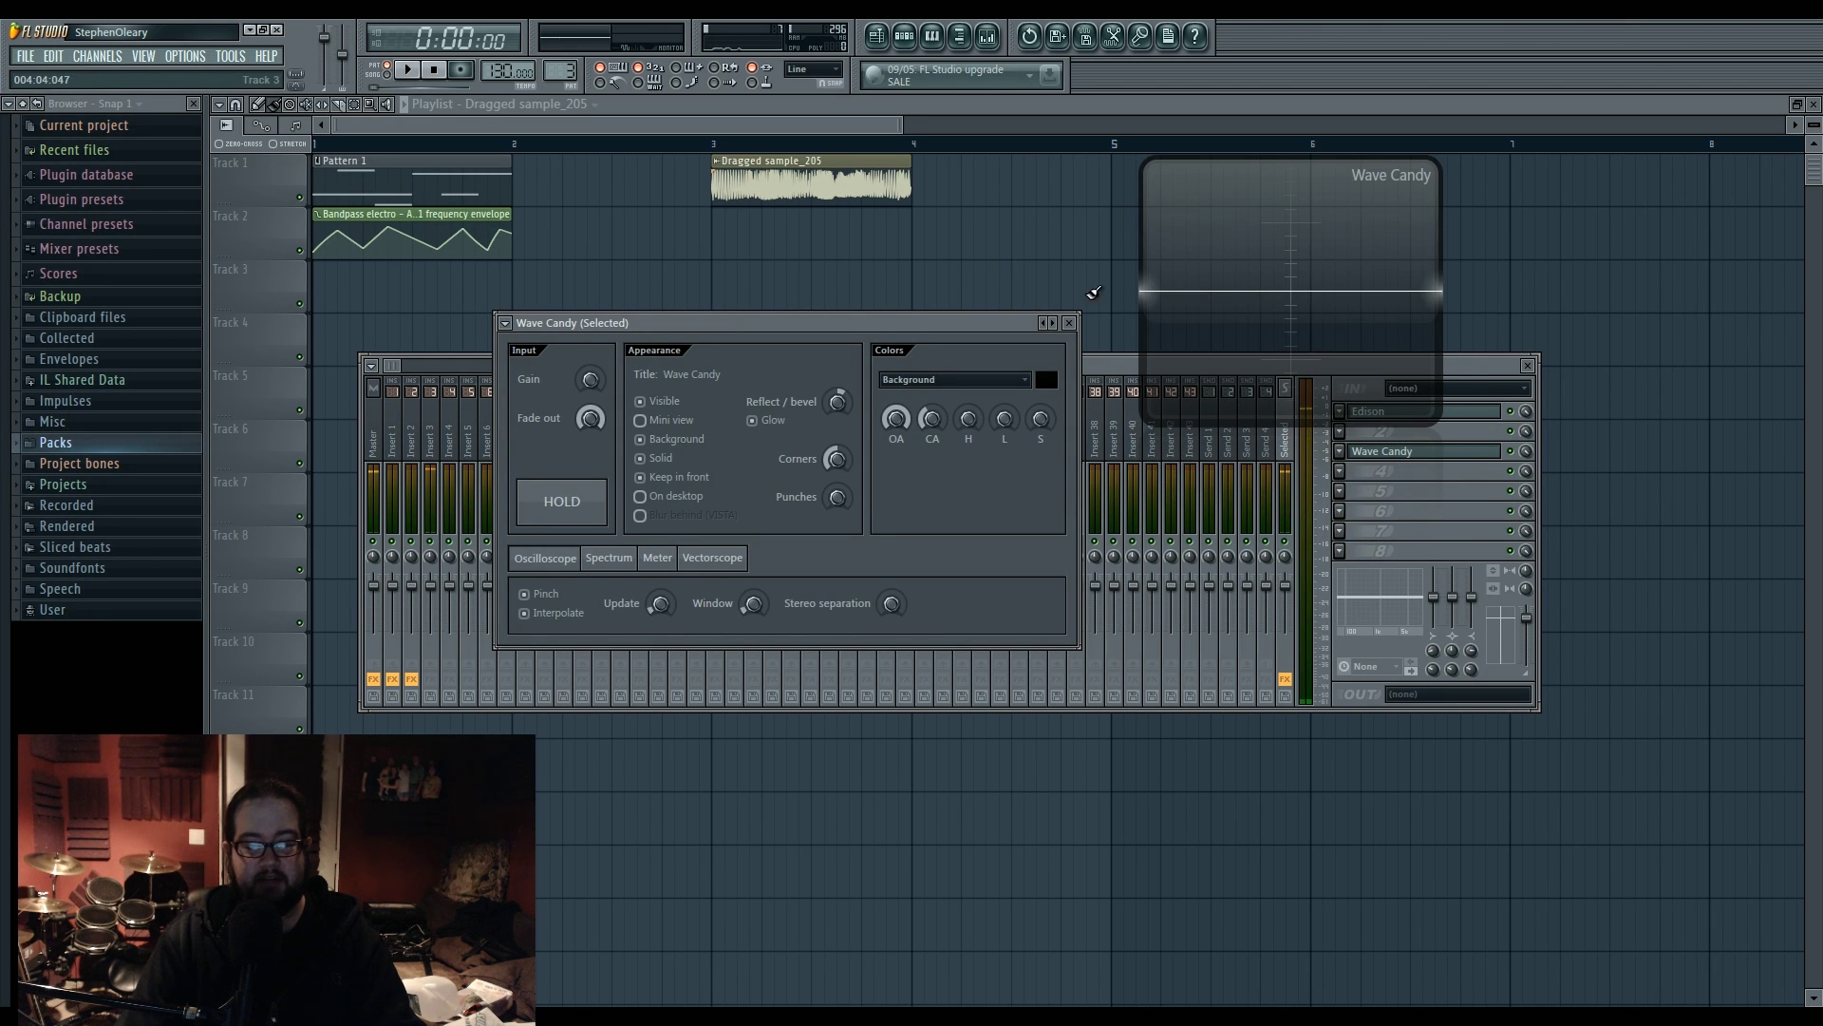
{"action": "left_click_drag", "start_coordinate": [1264, 251], "coordinate": [1249, 256]}
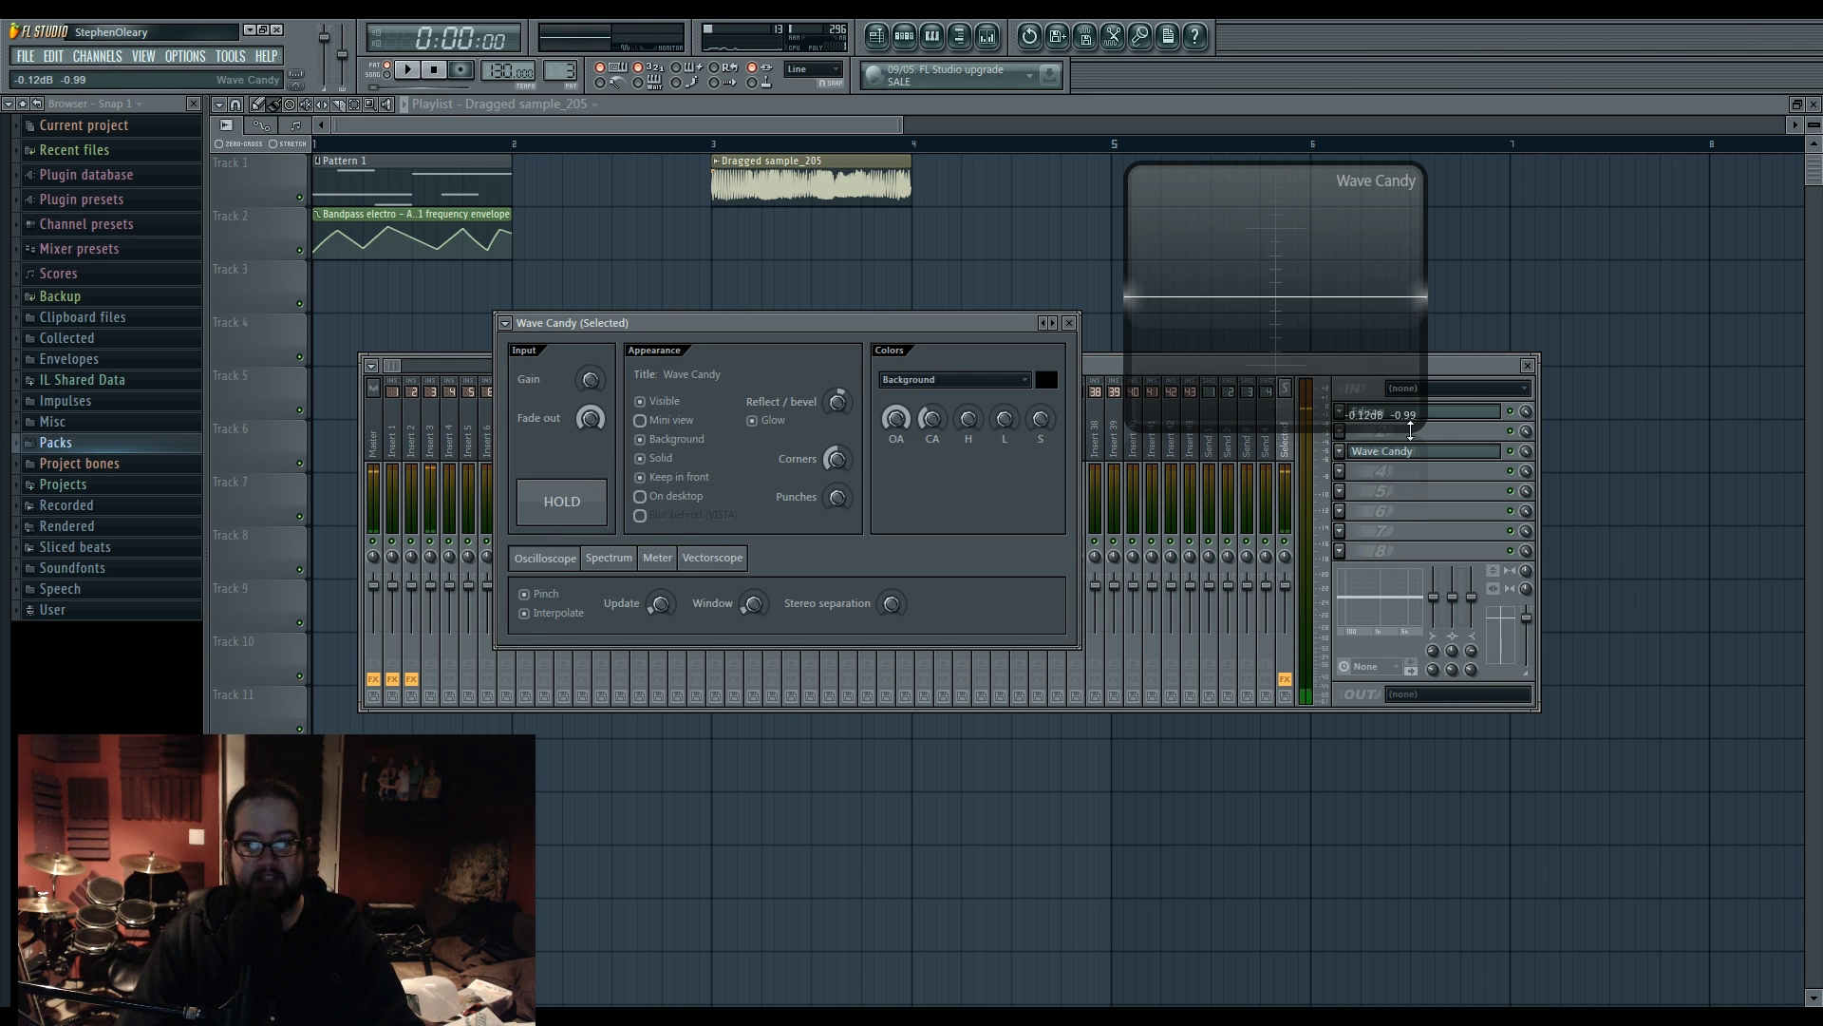
{"action": "left_click_drag", "start_coordinate": [1417, 423], "coordinate": [1650, 639]}
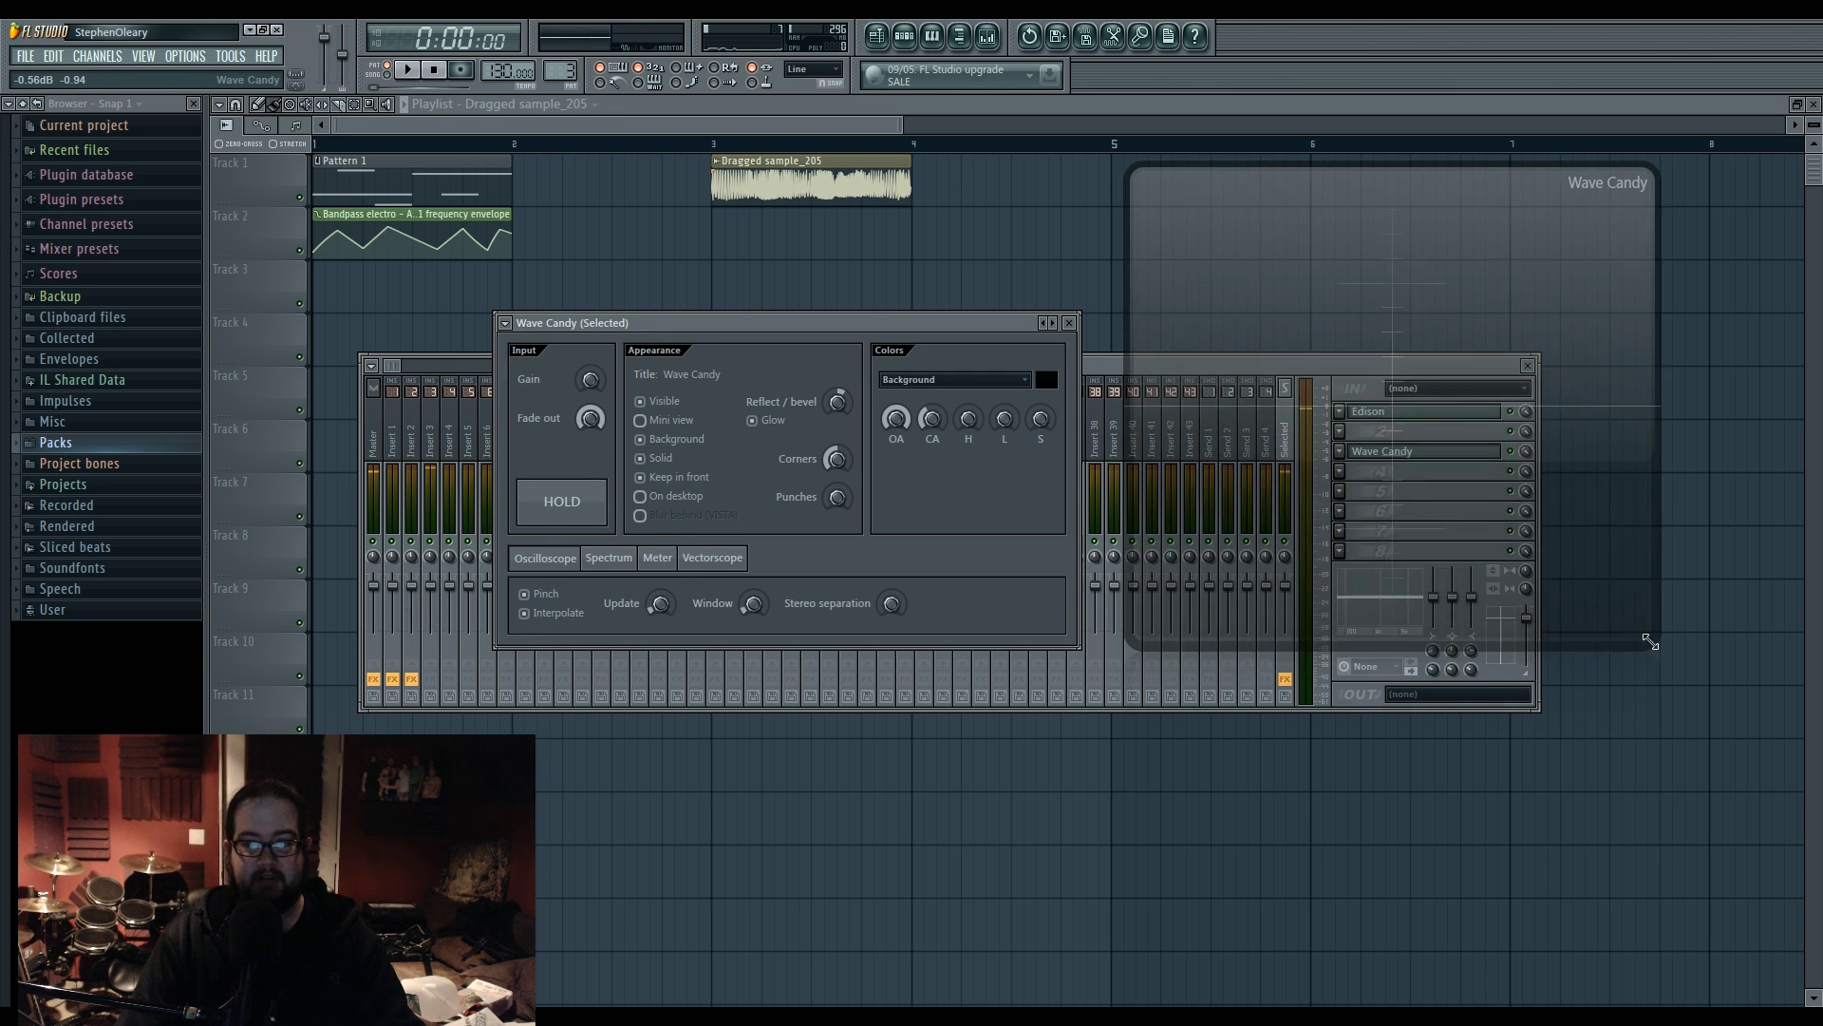
Step: Preview Wave Candy's spectrum and level meter views during playback, ending on the vectorscope
{"action": "left_click", "coordinate": [609, 559]}
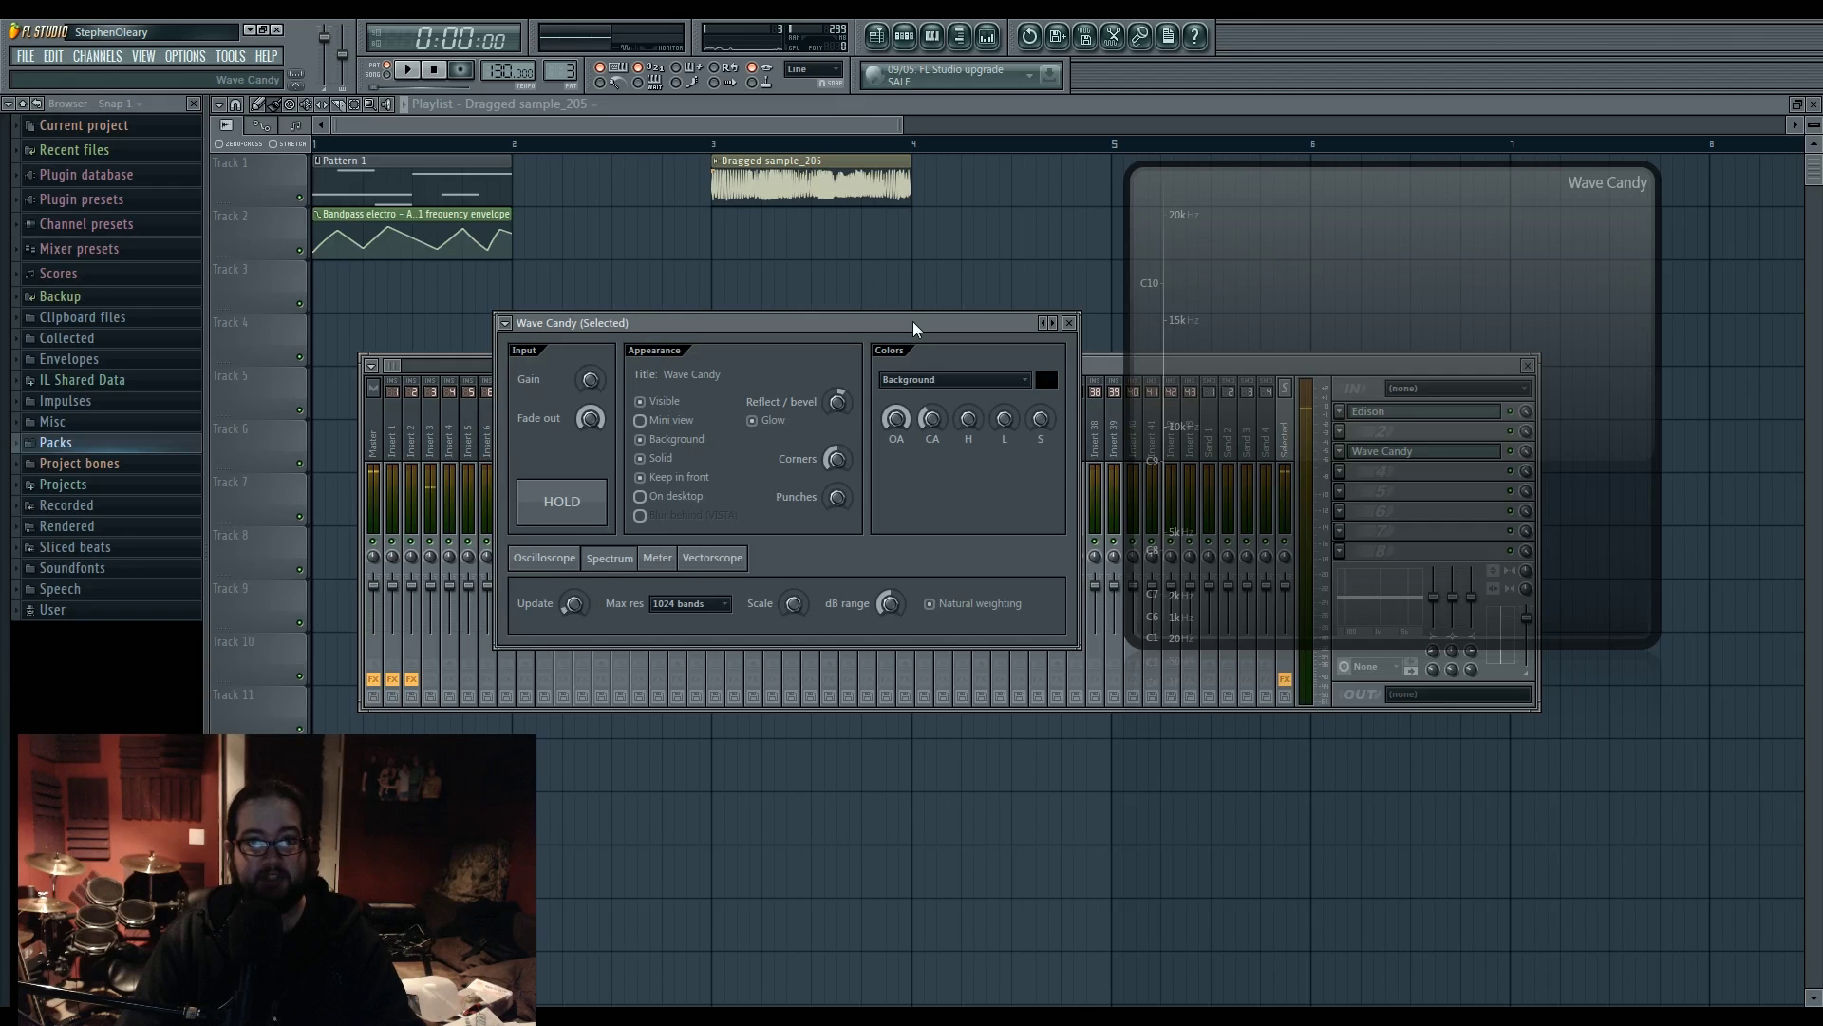
{"action": "key", "text": "space"}
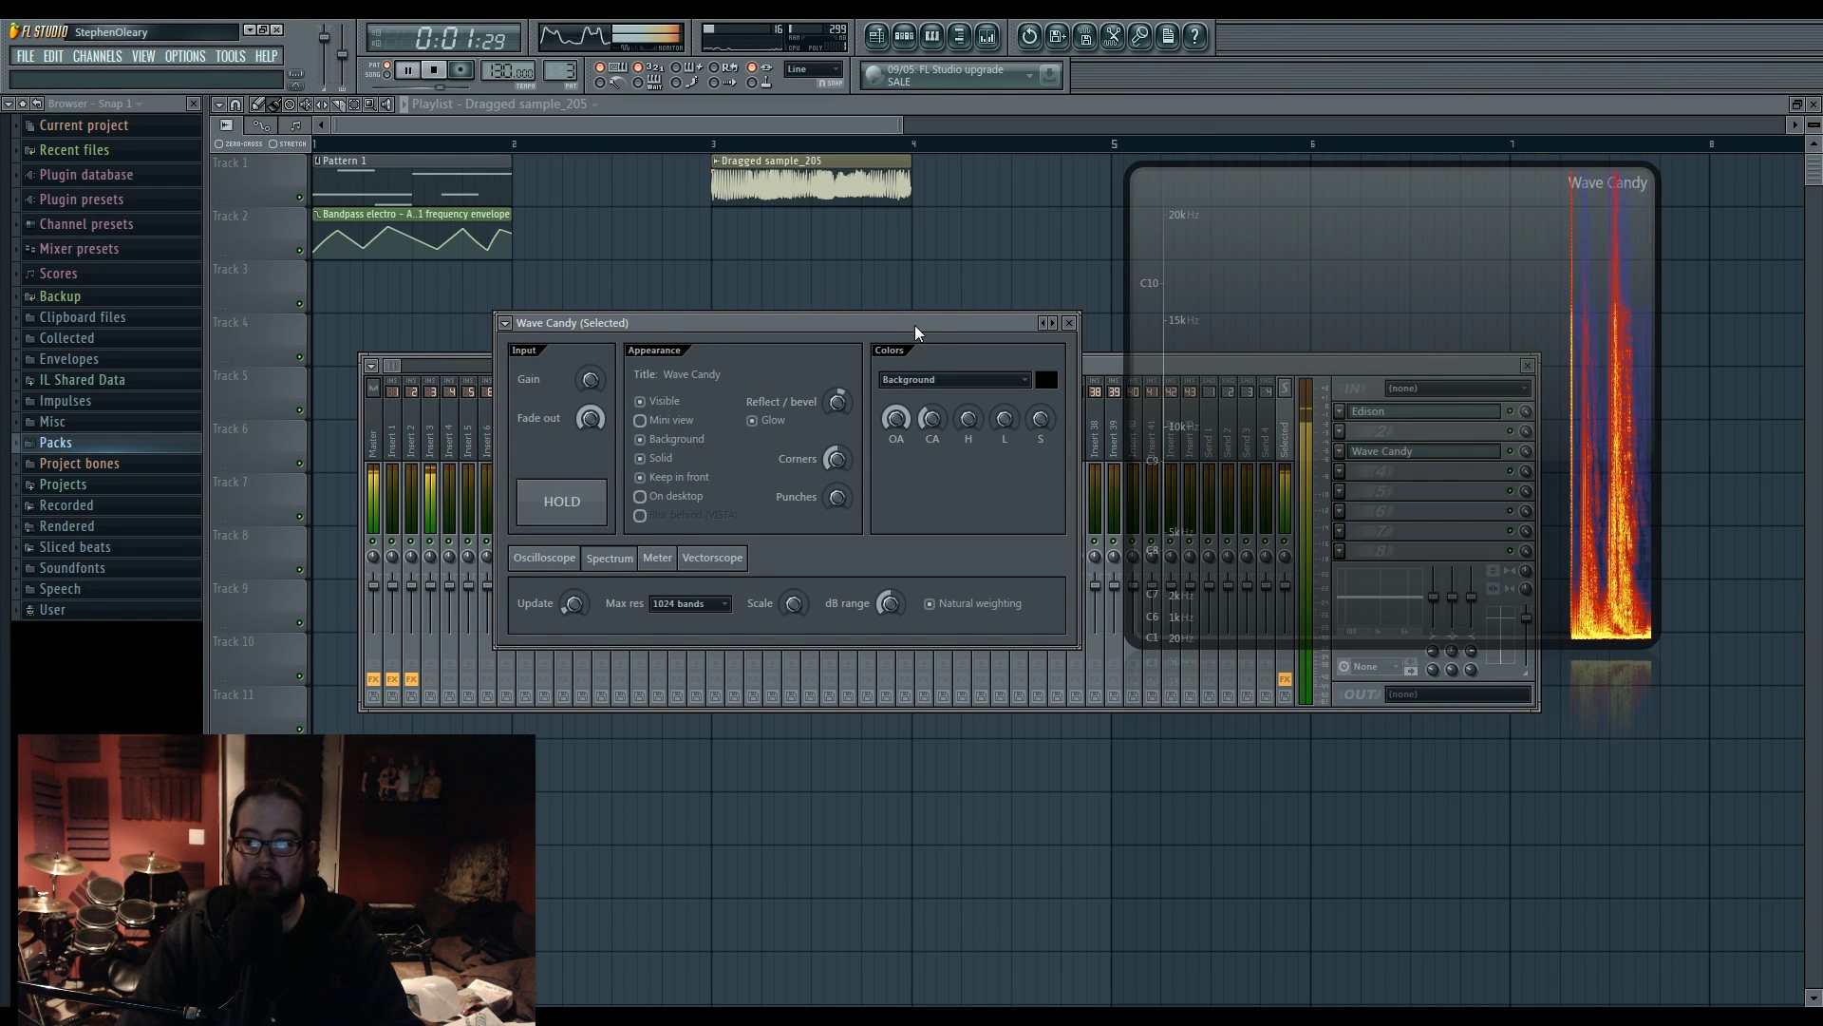
{"action": "scroll", "coordinate": [576, 604], "scroll_direction": "down", "scroll_amount": 3}
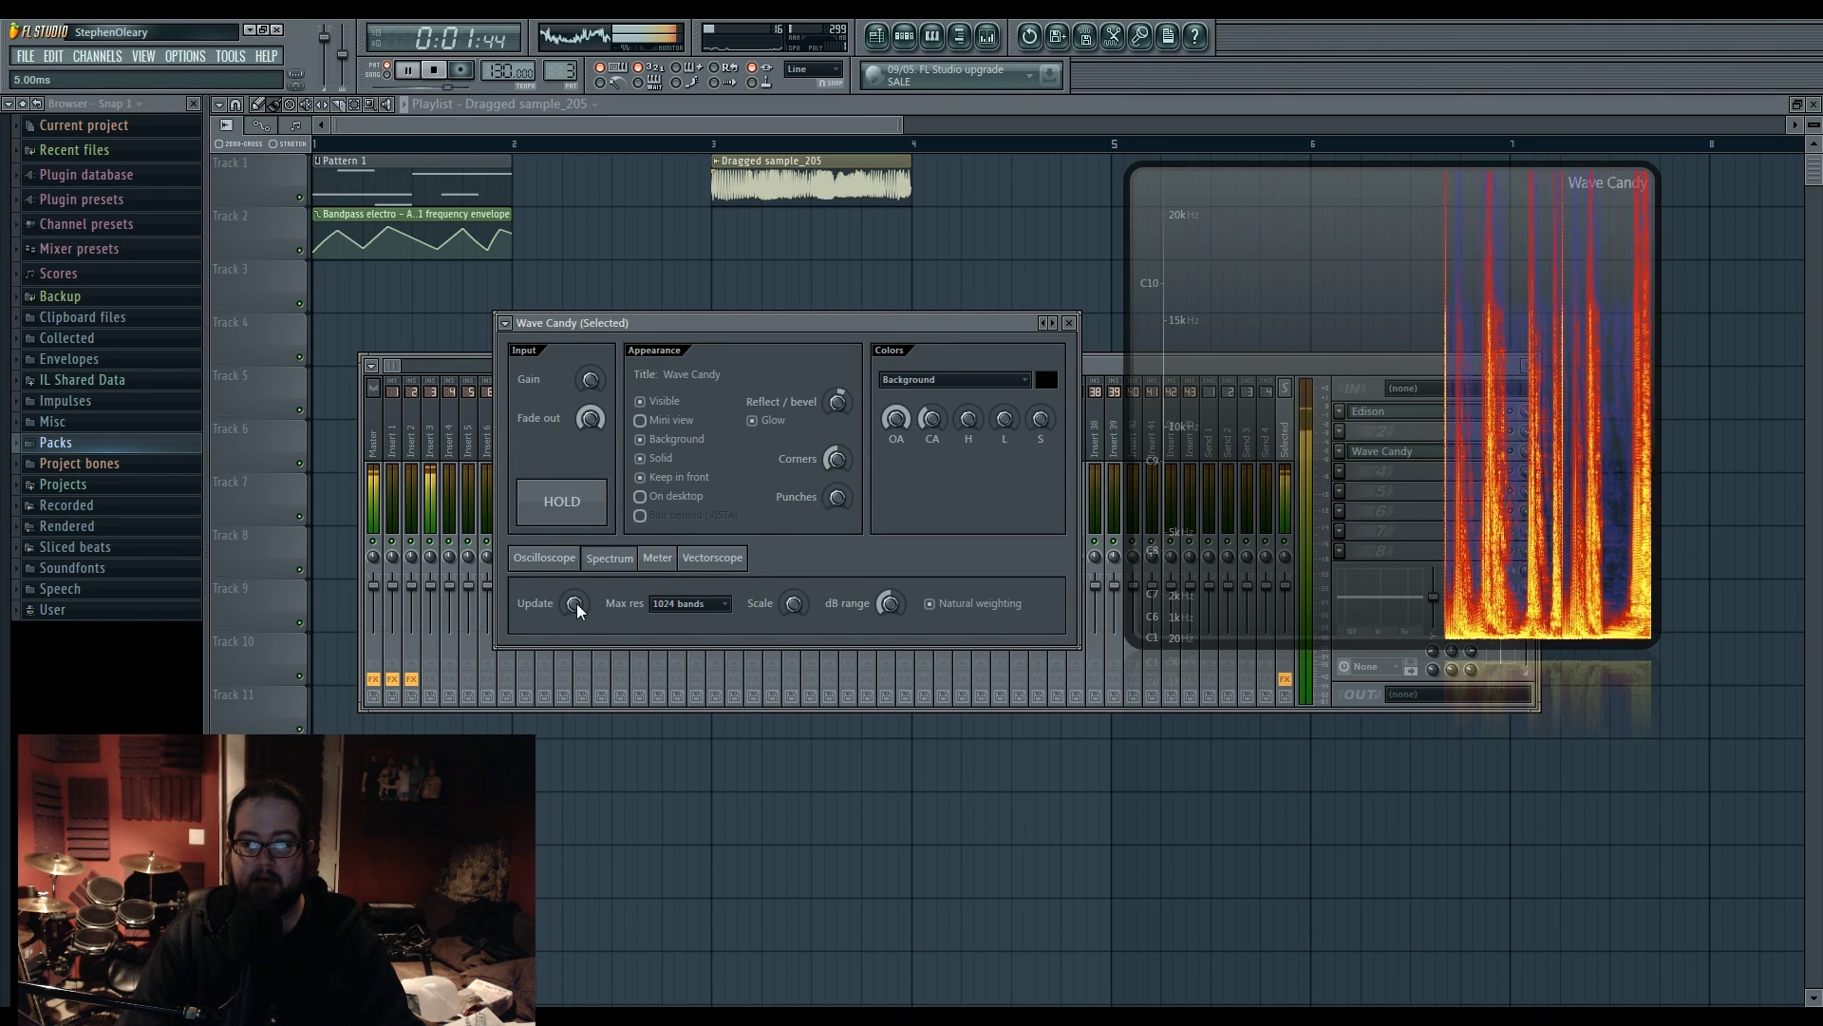
{"action": "key", "text": "space"}
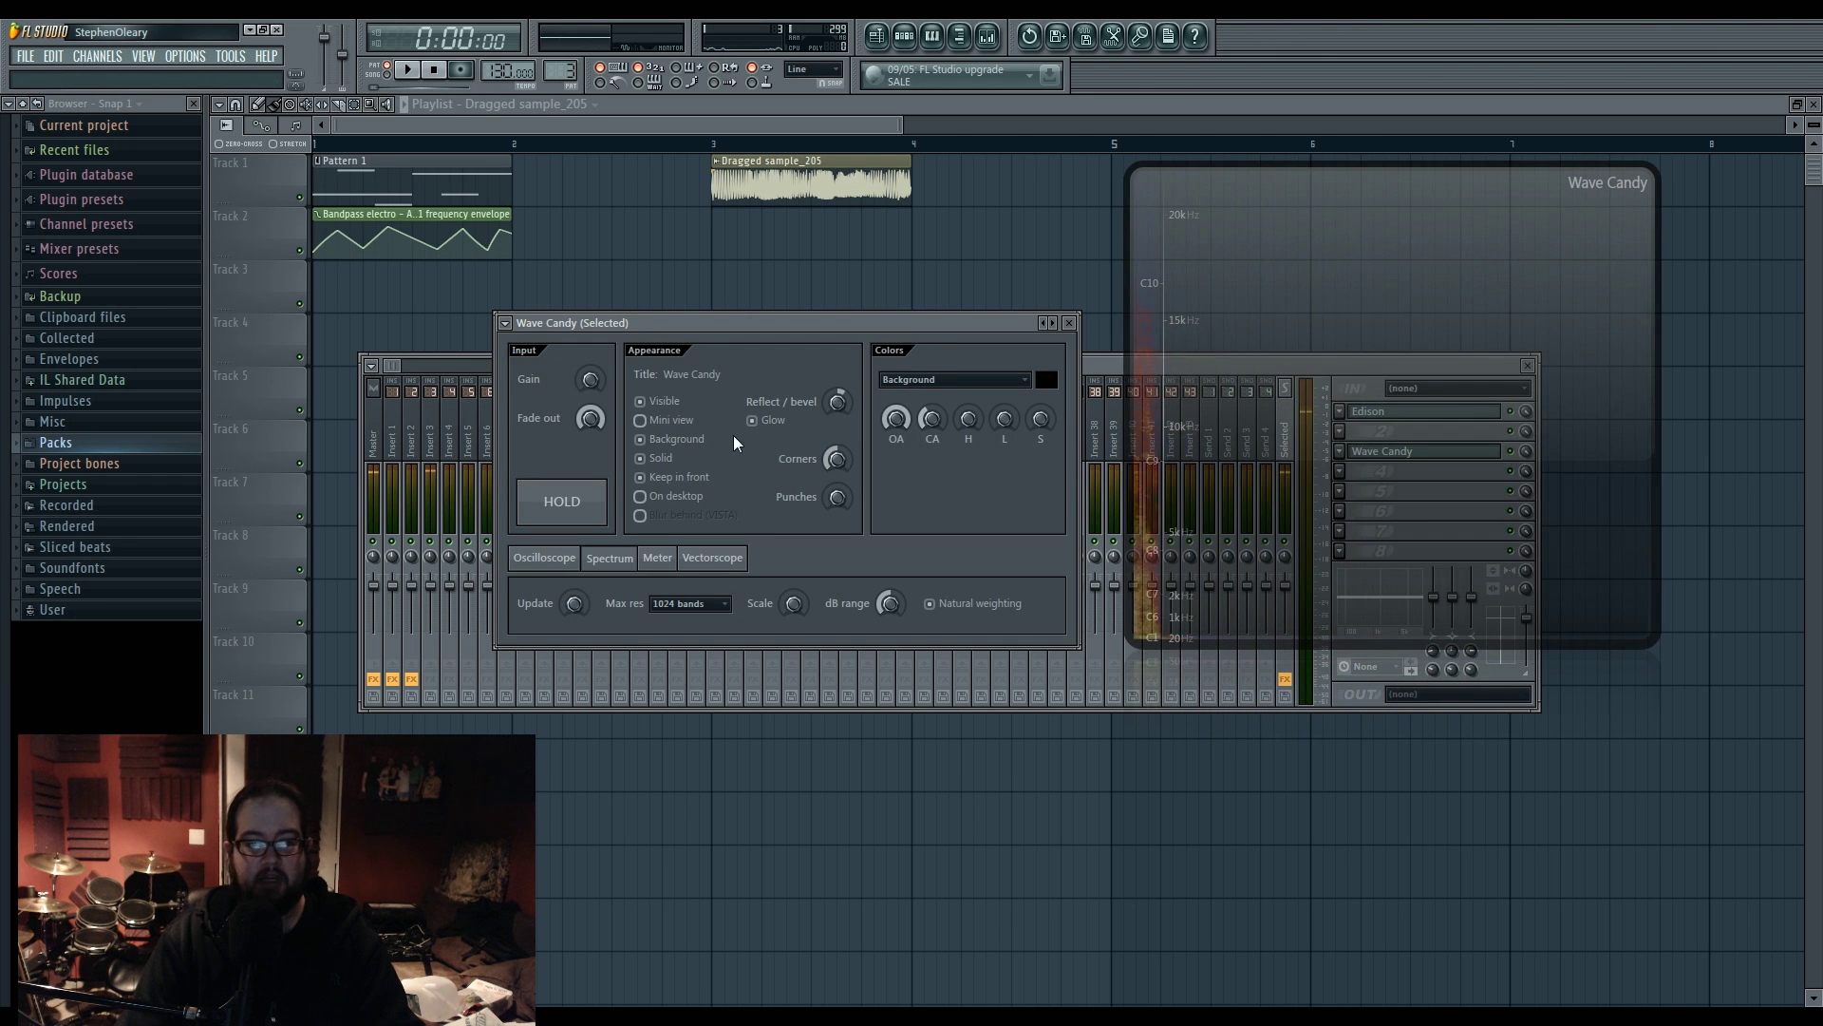
{"action": "left_click", "coordinate": [670, 560]}
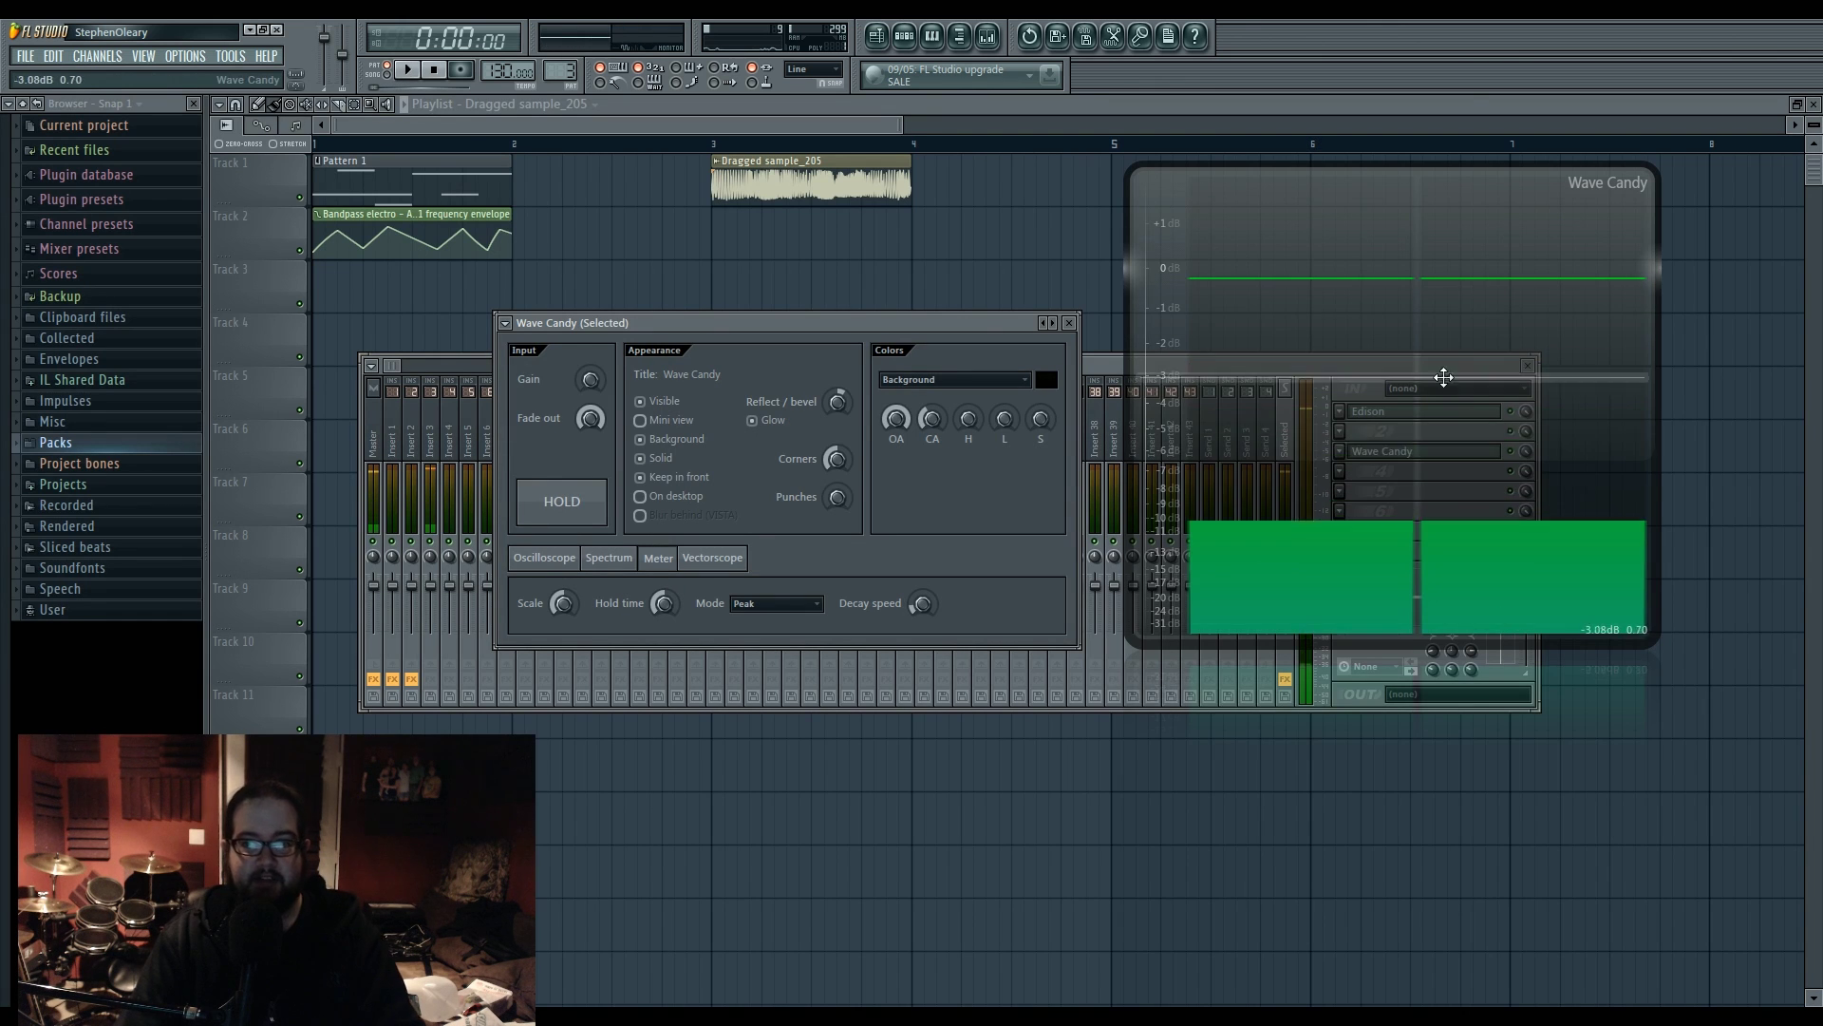
{"action": "left_click", "coordinate": [713, 558]}
{"action": "key", "text": "space"}
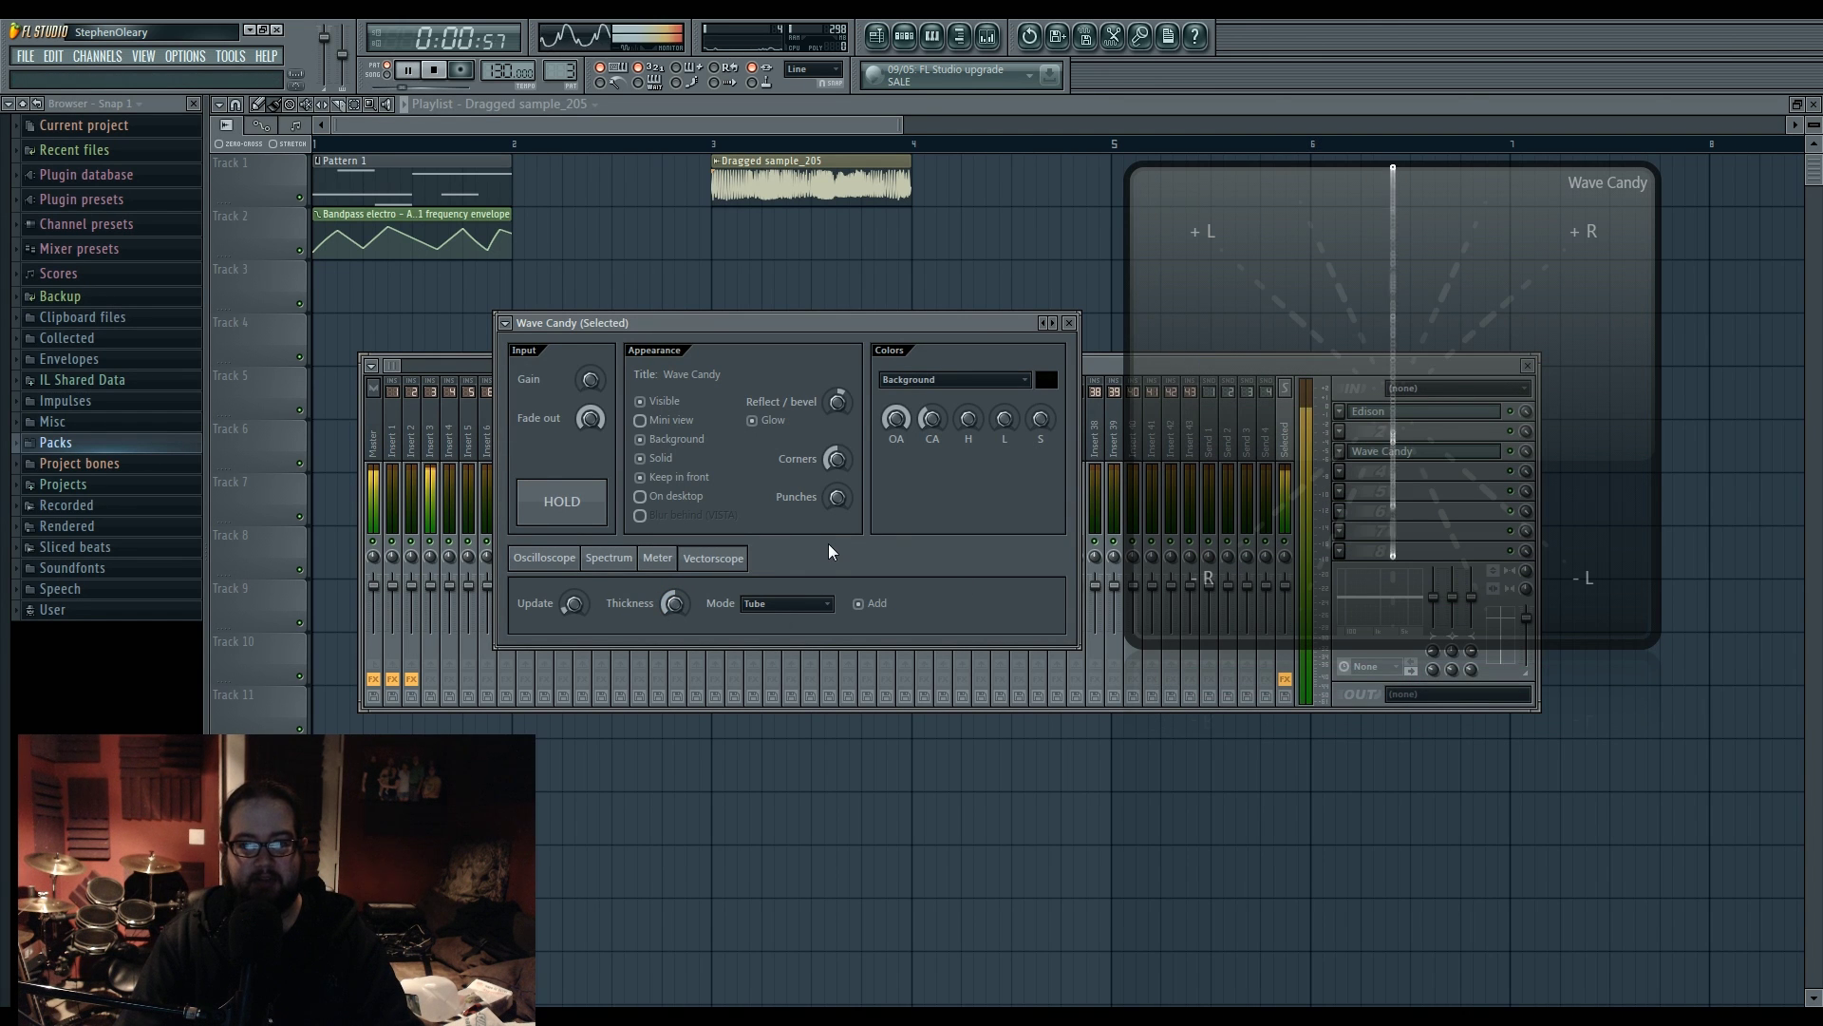
{"action": "key", "text": "space"}
Step: Set the channel rack filter to Unsorted so all channels are listed
{"action": "left_click", "coordinate": [914, 43]}
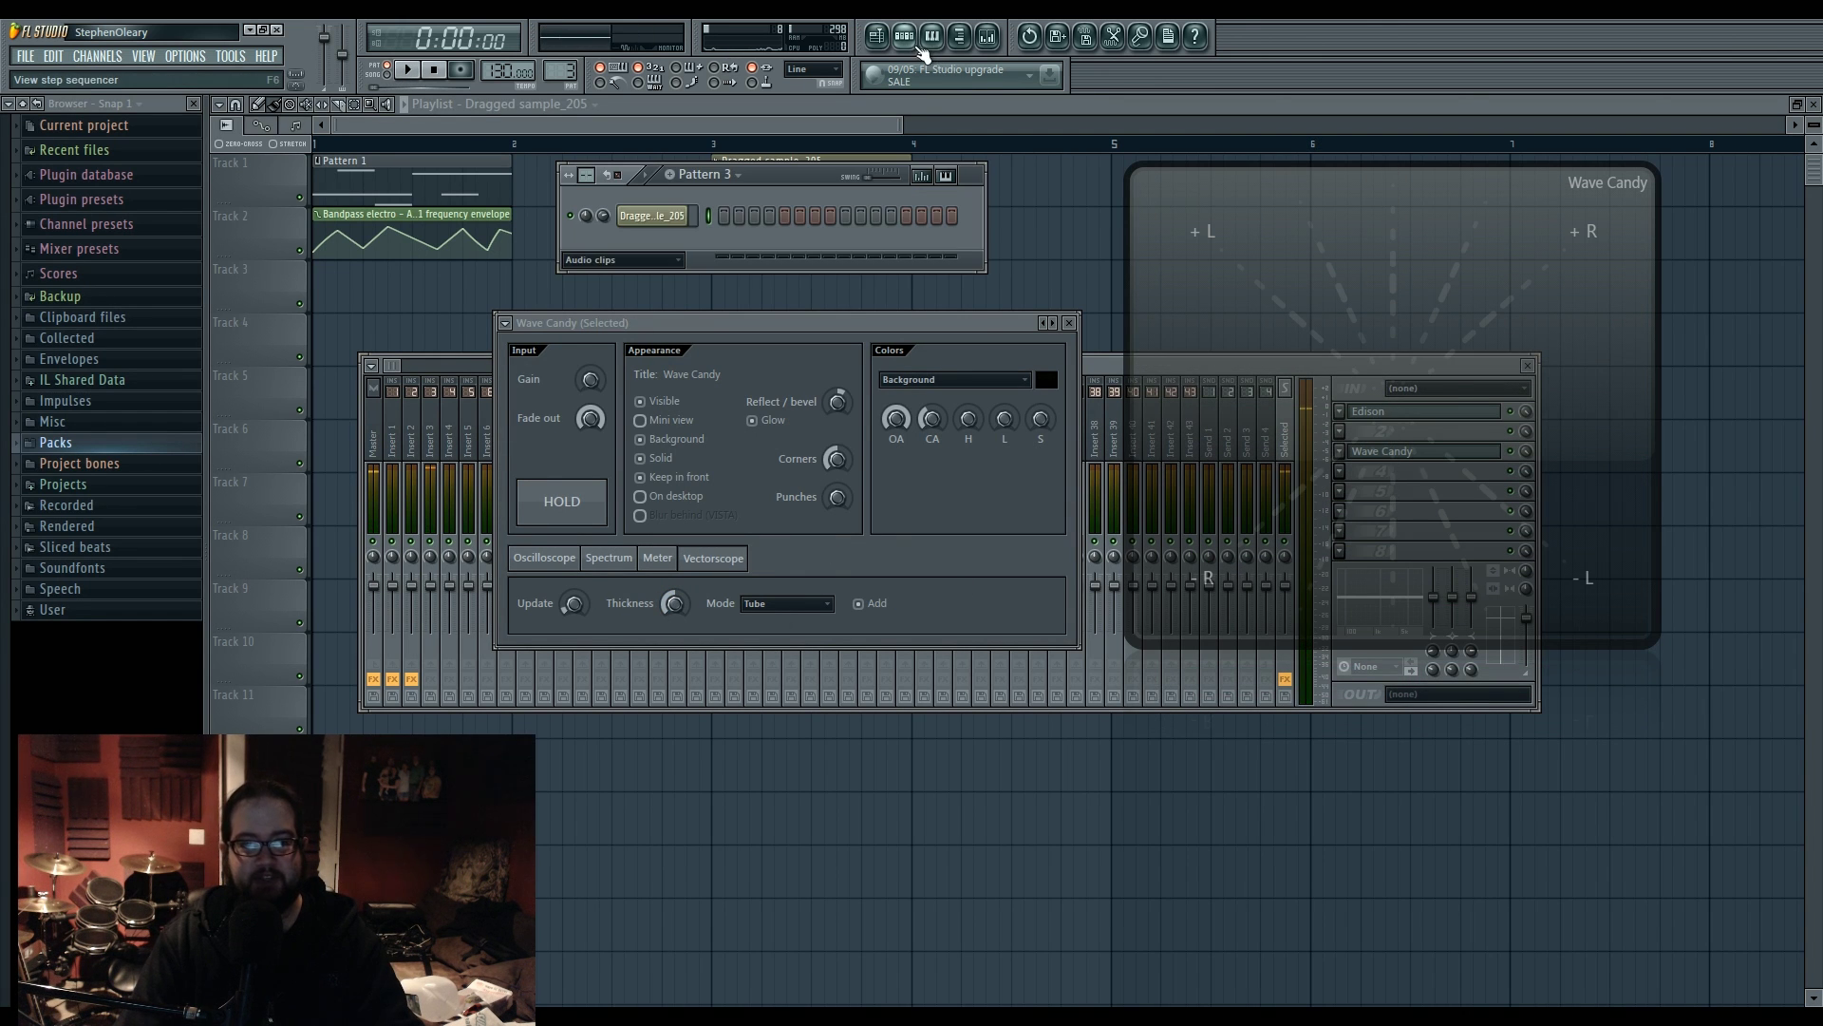
{"action": "left_click", "coordinate": [612, 260]}
{"action": "left_click", "coordinate": [607, 333]}
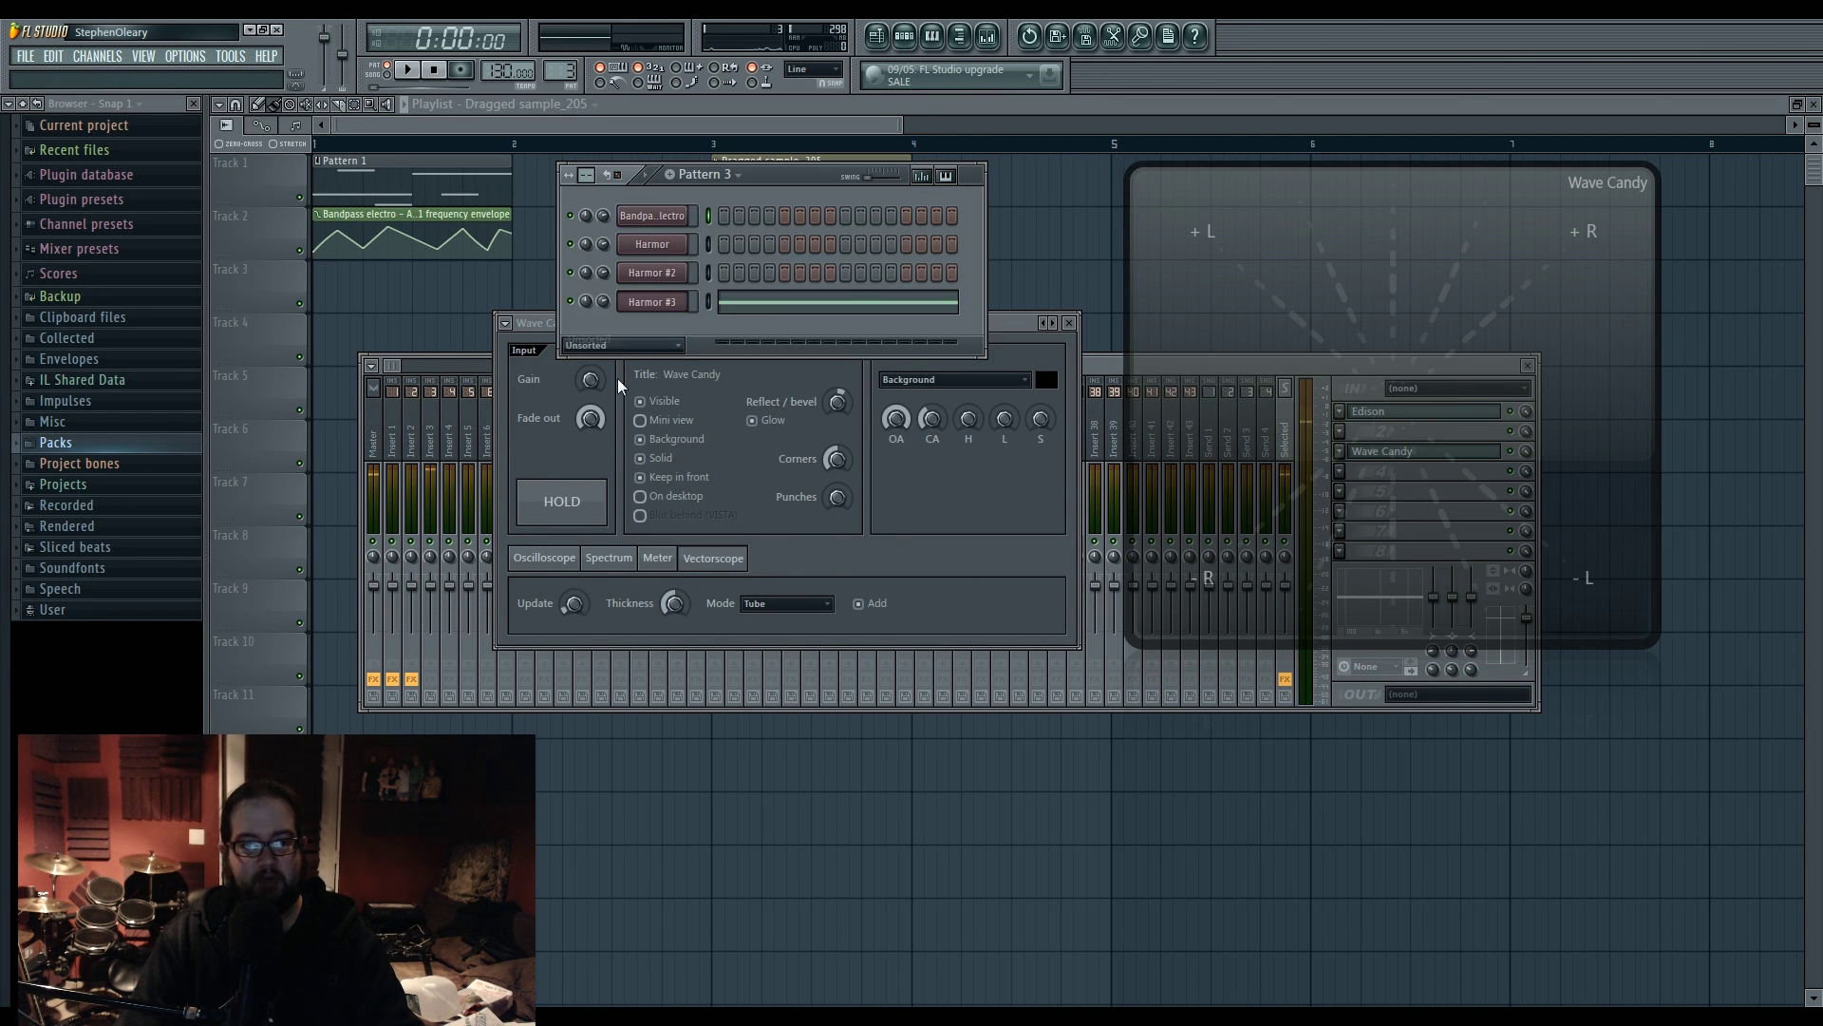
Step: Audition Harmor #3 from the channel rack, close its window, and move Wave Candy lower
{"action": "left_click", "coordinate": [655, 301]}
{"action": "left_click_drag", "start_coordinate": [728, 366], "coordinate": [696, 367]}
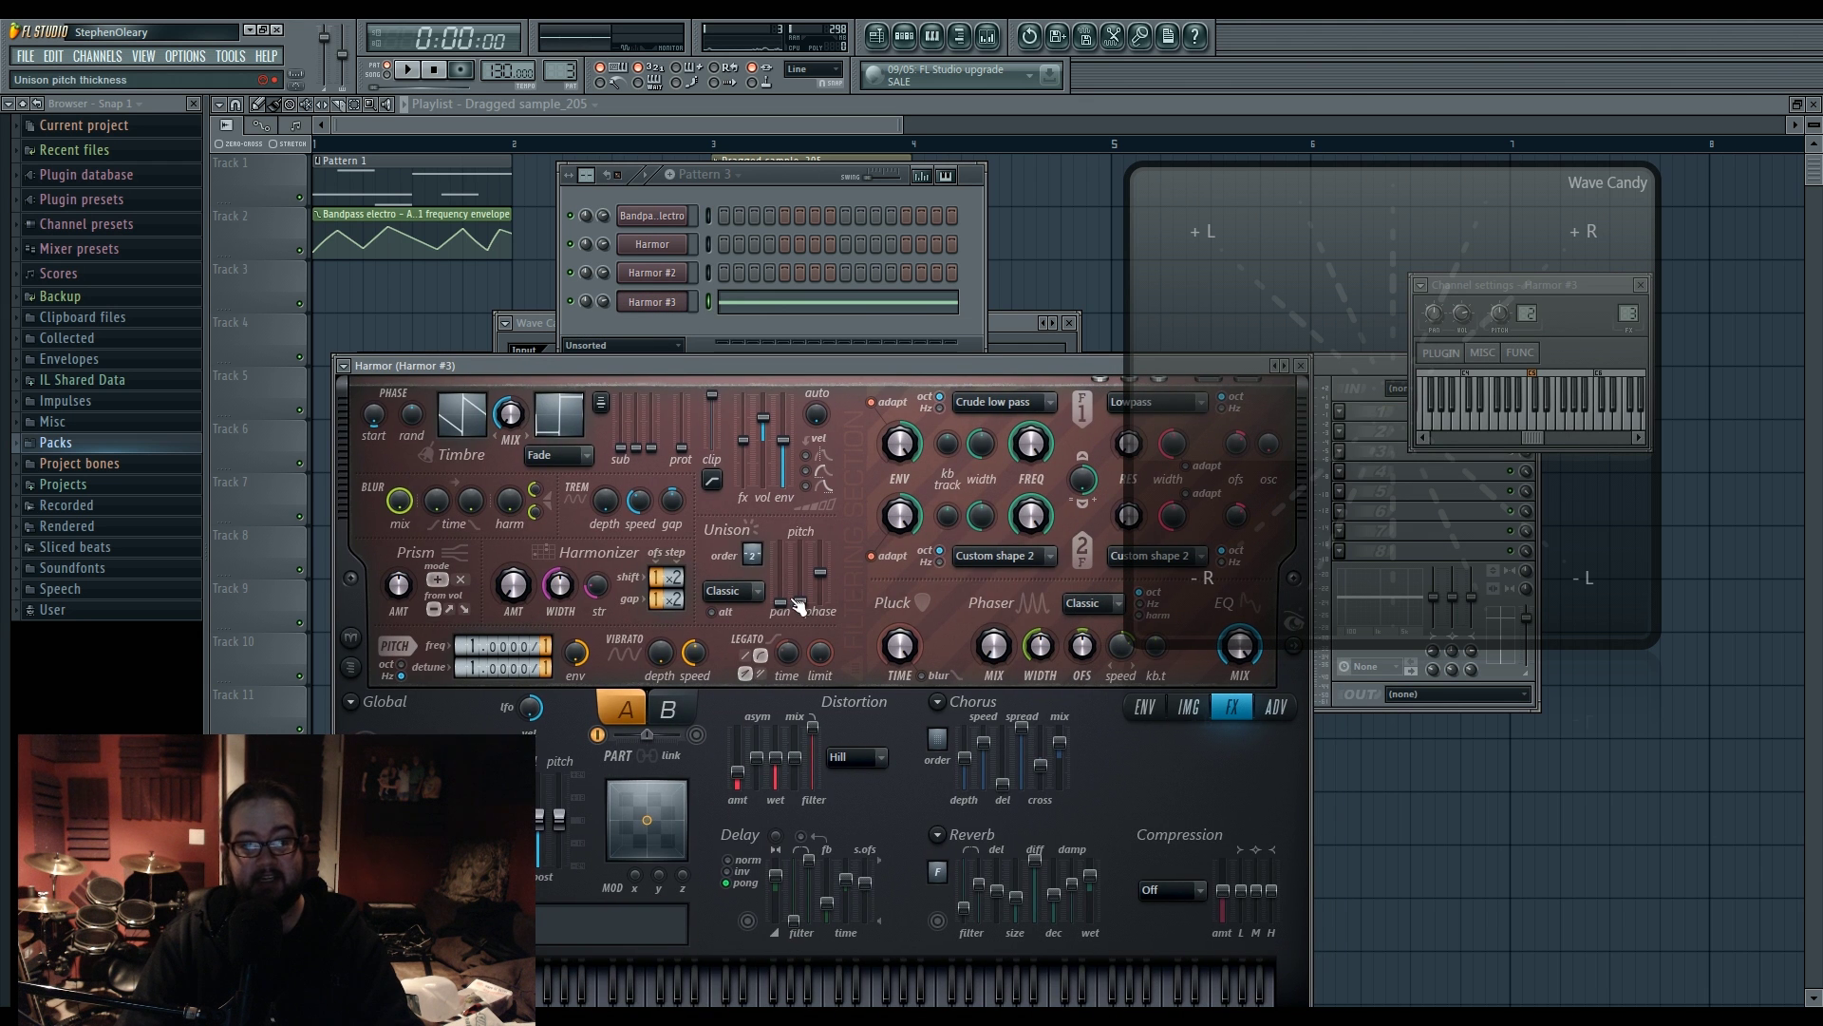
{"action": "key", "text": "space"}
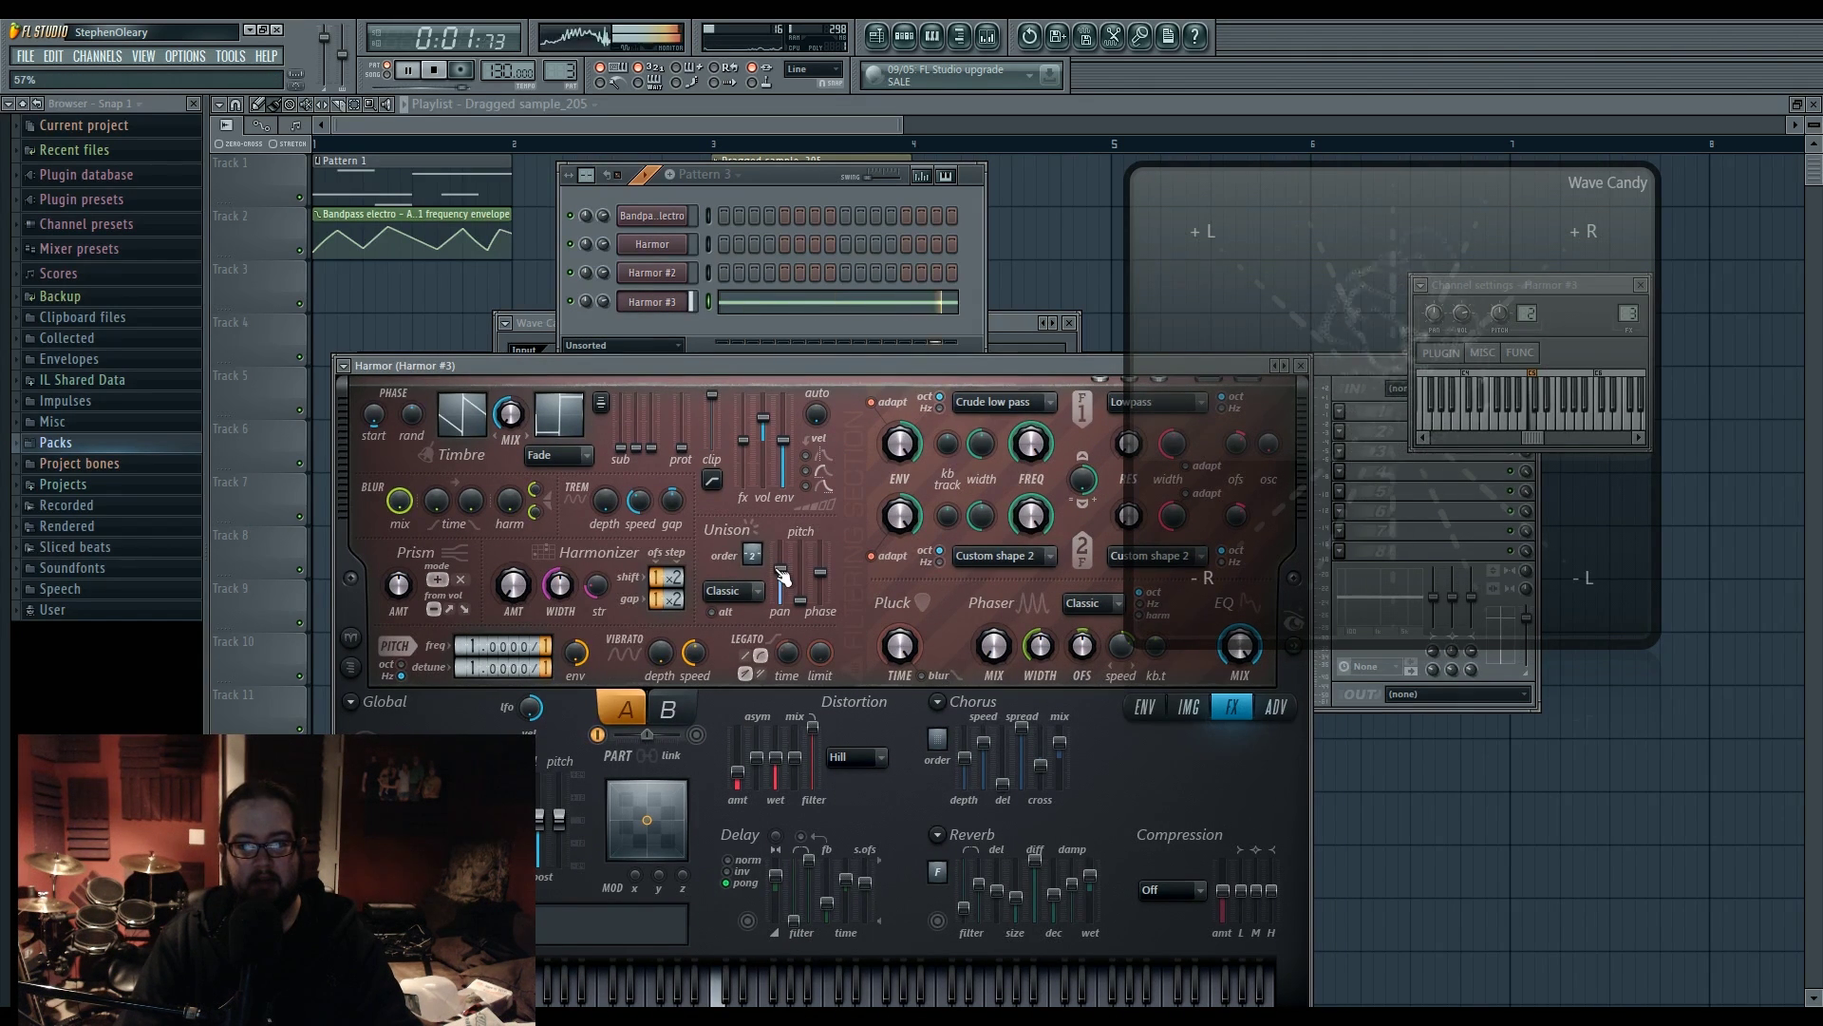
{"action": "key", "text": "space"}
{"action": "key", "text": "space"}
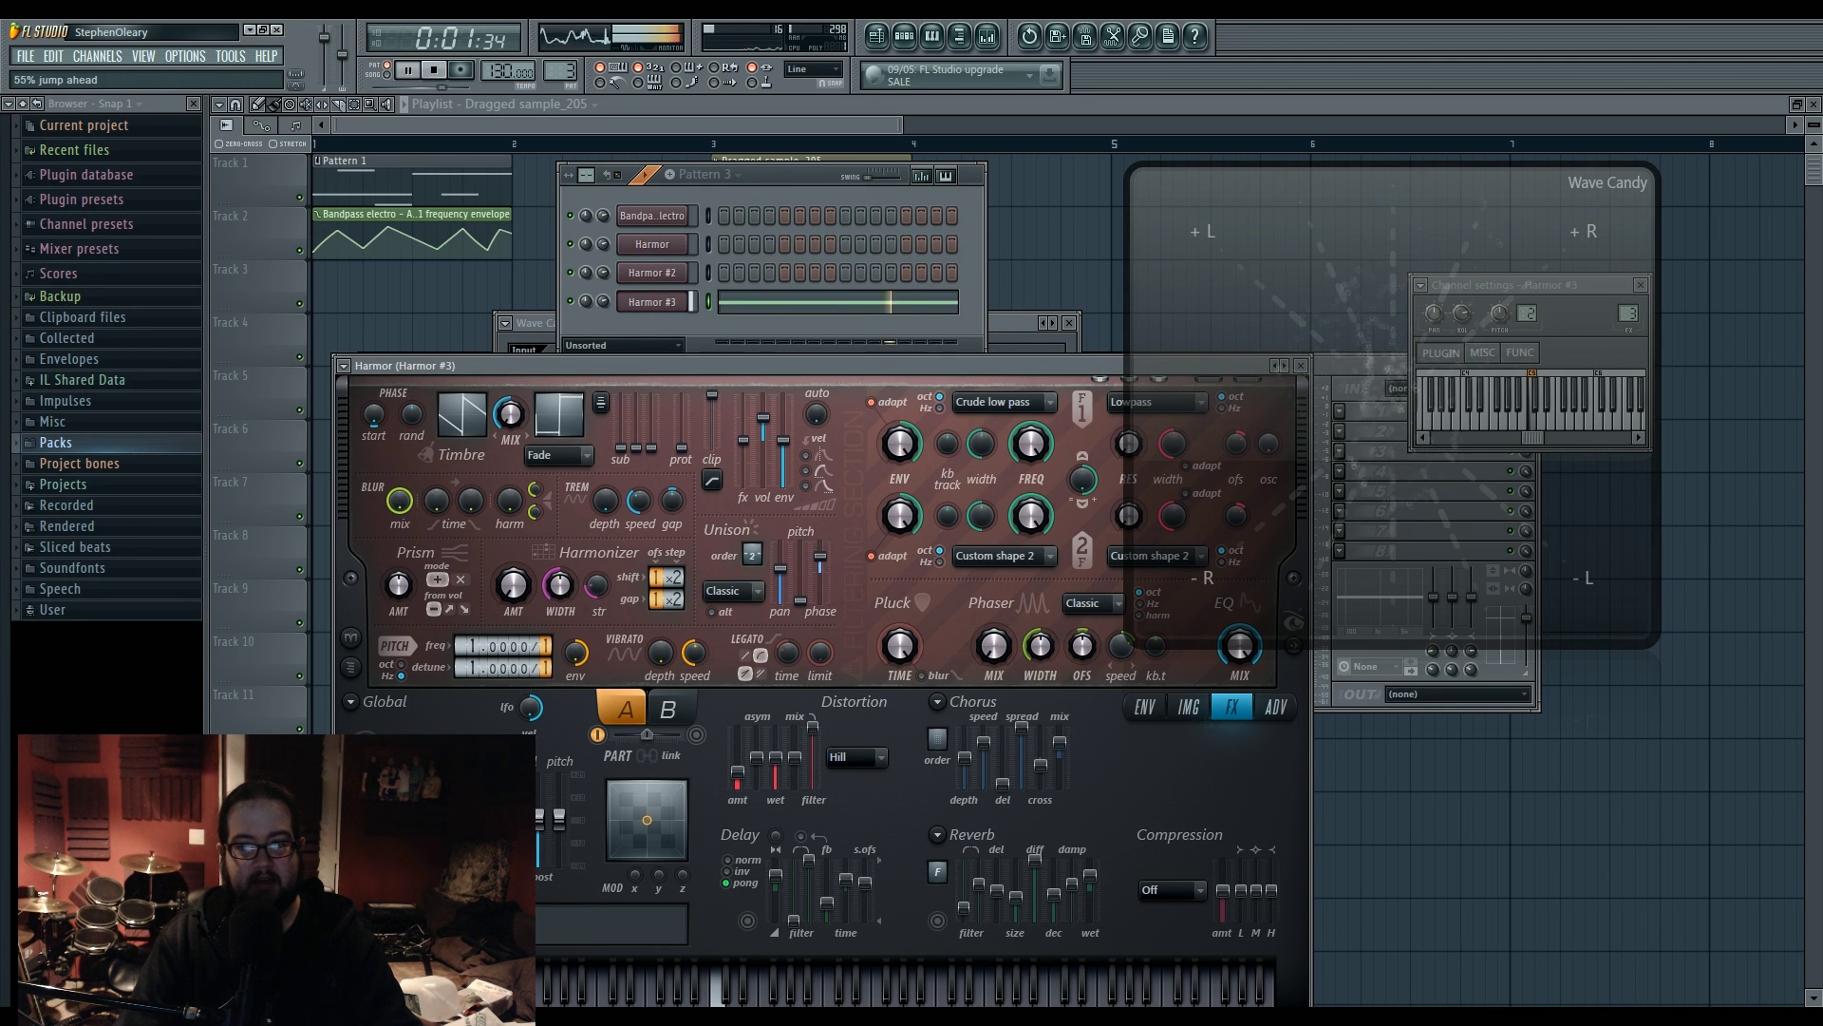
{"action": "key", "text": "space"}
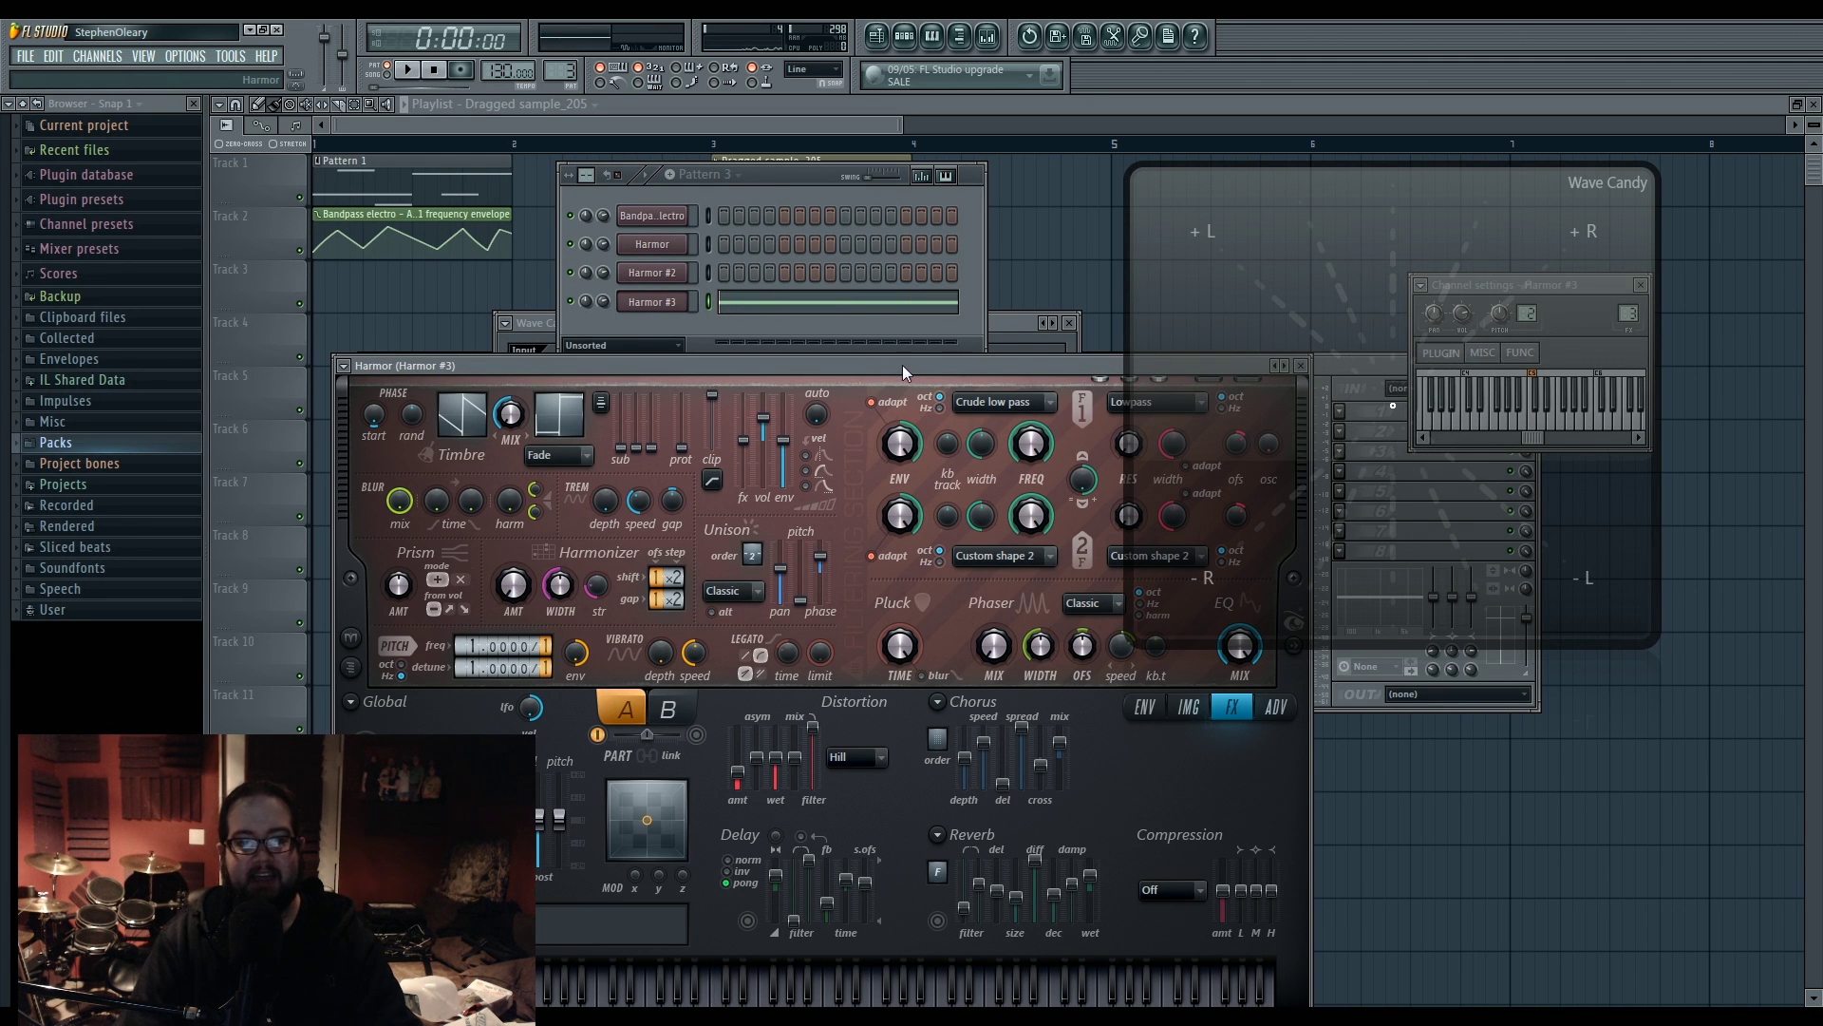
{"action": "left_click_drag", "start_coordinate": [902, 364], "coordinate": [691, 346]}
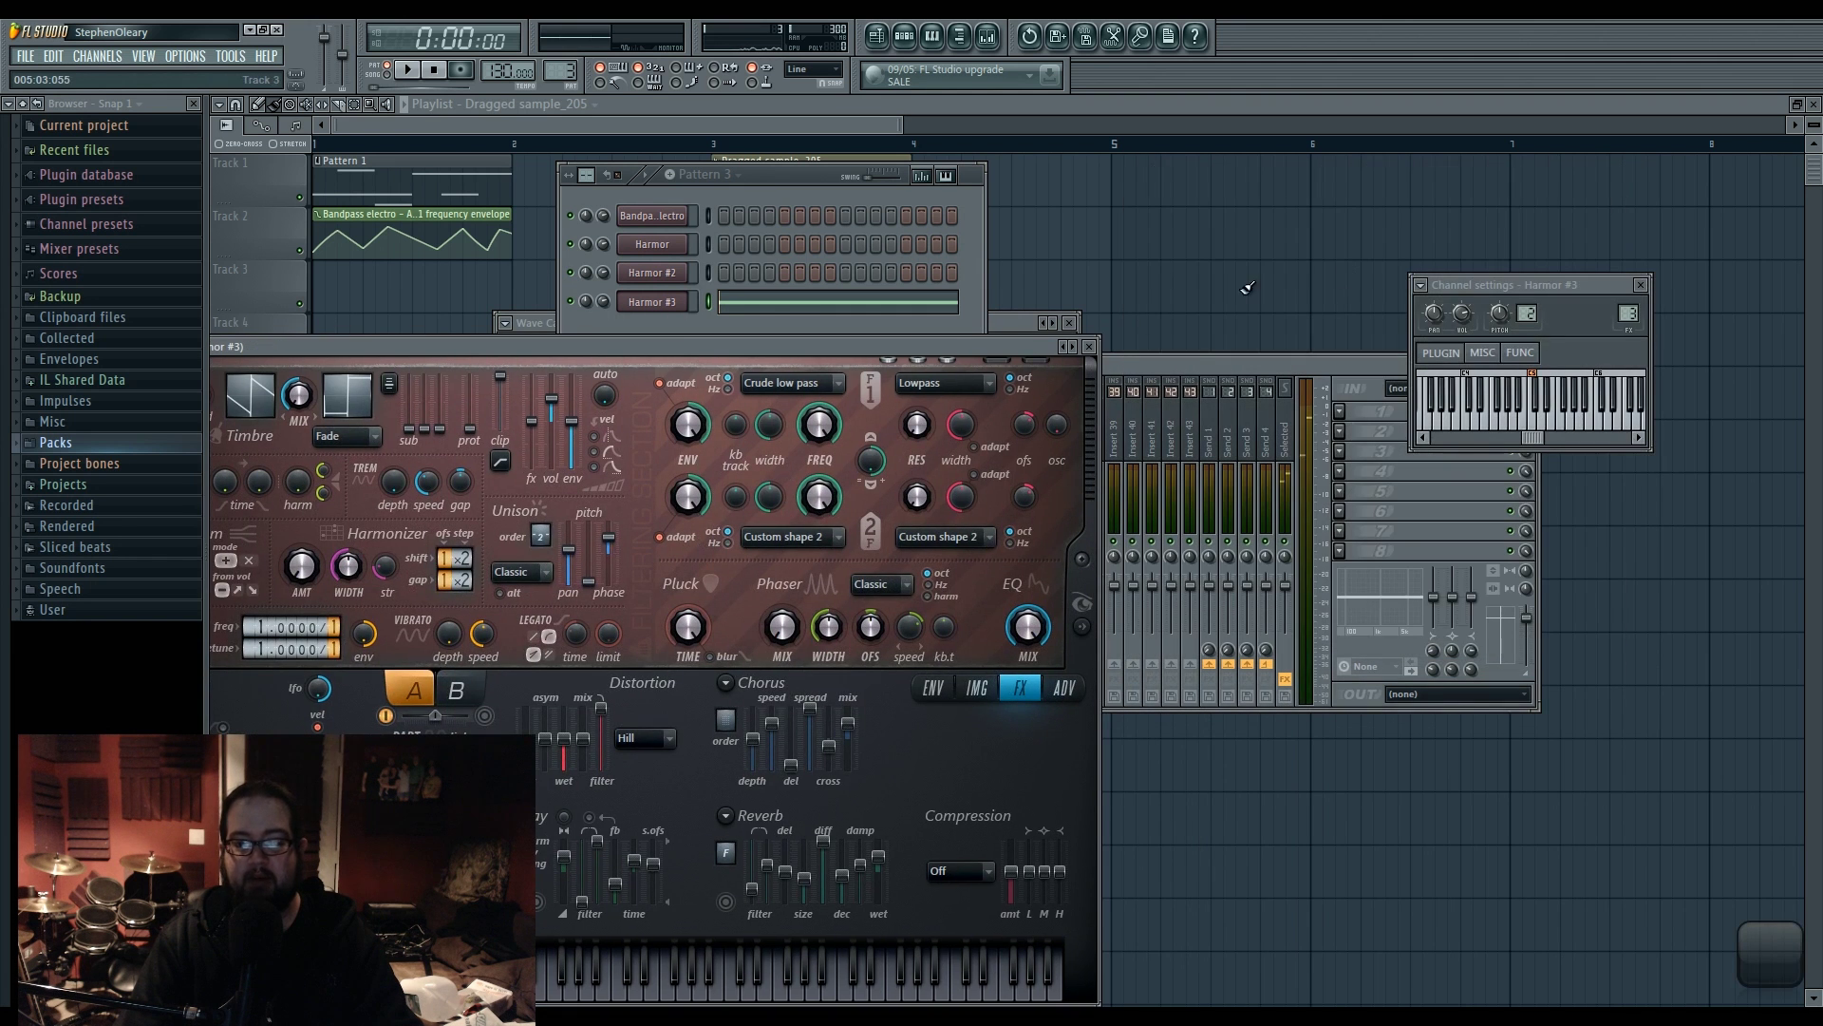
{"action": "left_click", "coordinate": [1090, 346]}
{"action": "left_click_drag", "start_coordinate": [1033, 335], "coordinate": [1034, 528]}
Step: Open Wave Candy on the mixer's Selected track and select Insert 3
{"action": "left_click", "coordinate": [1233, 361]}
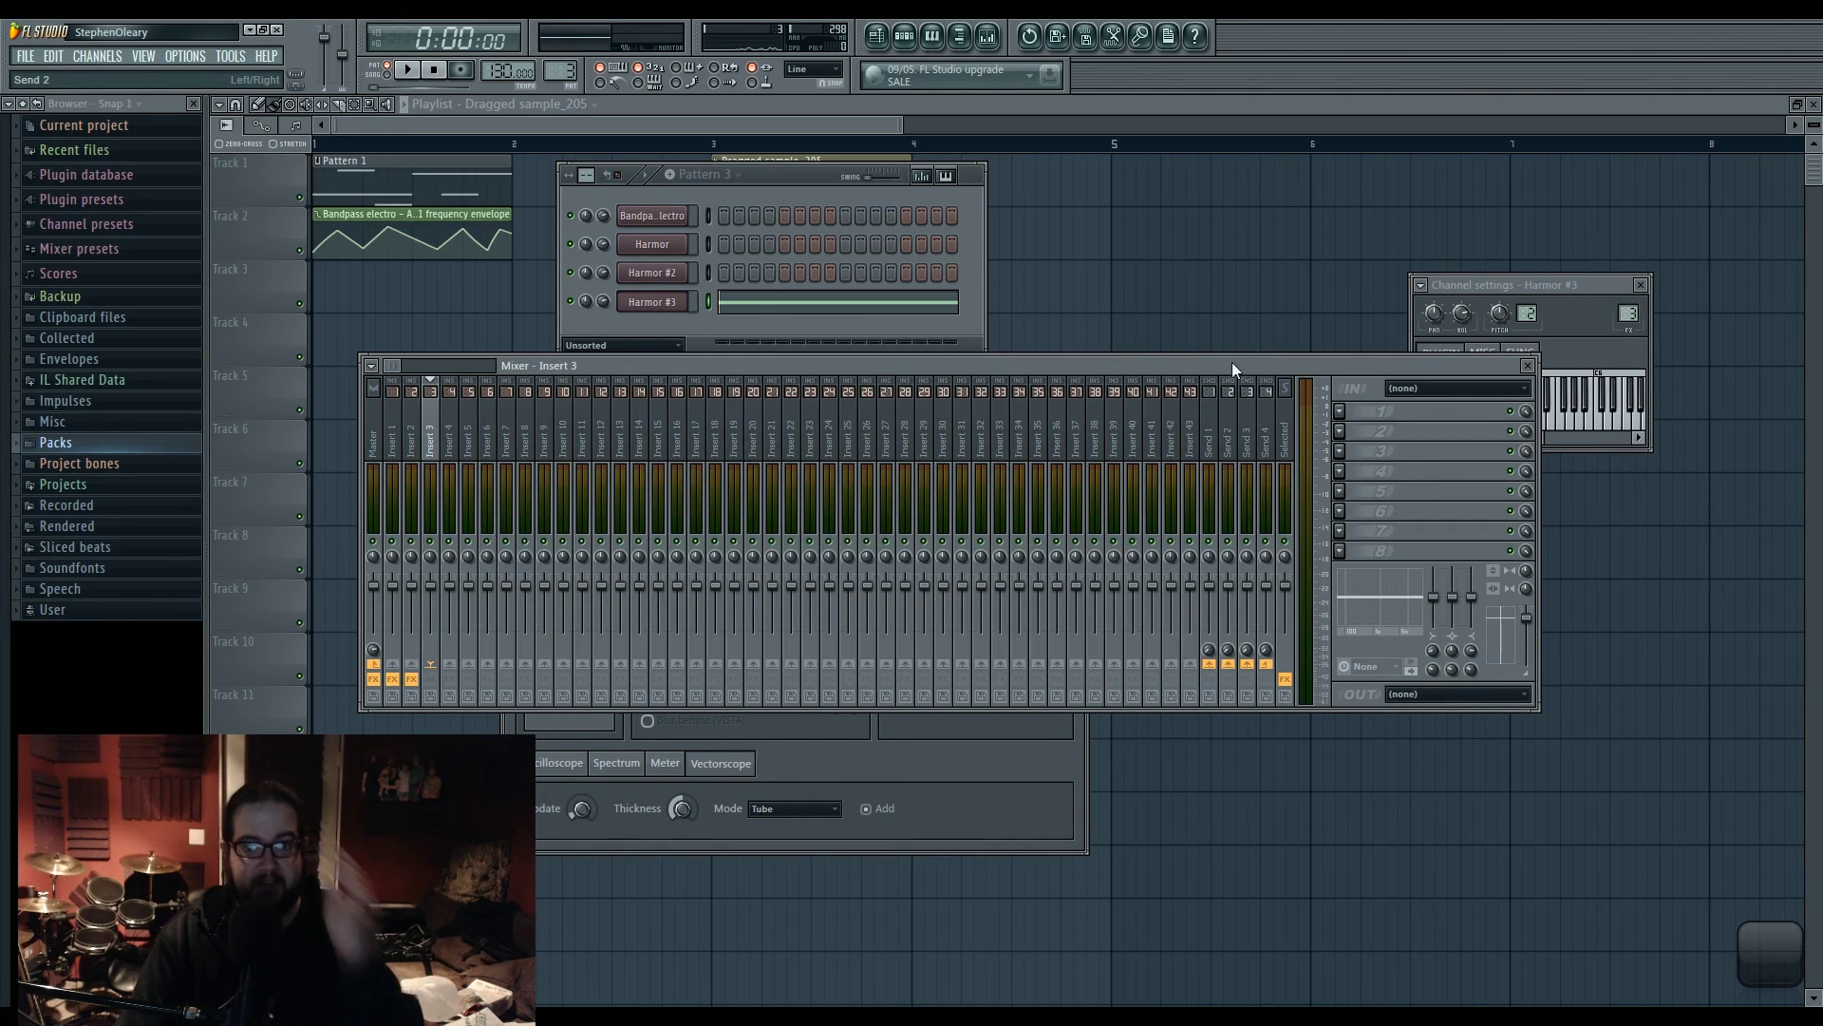
{"action": "left_click", "coordinate": [1286, 409]}
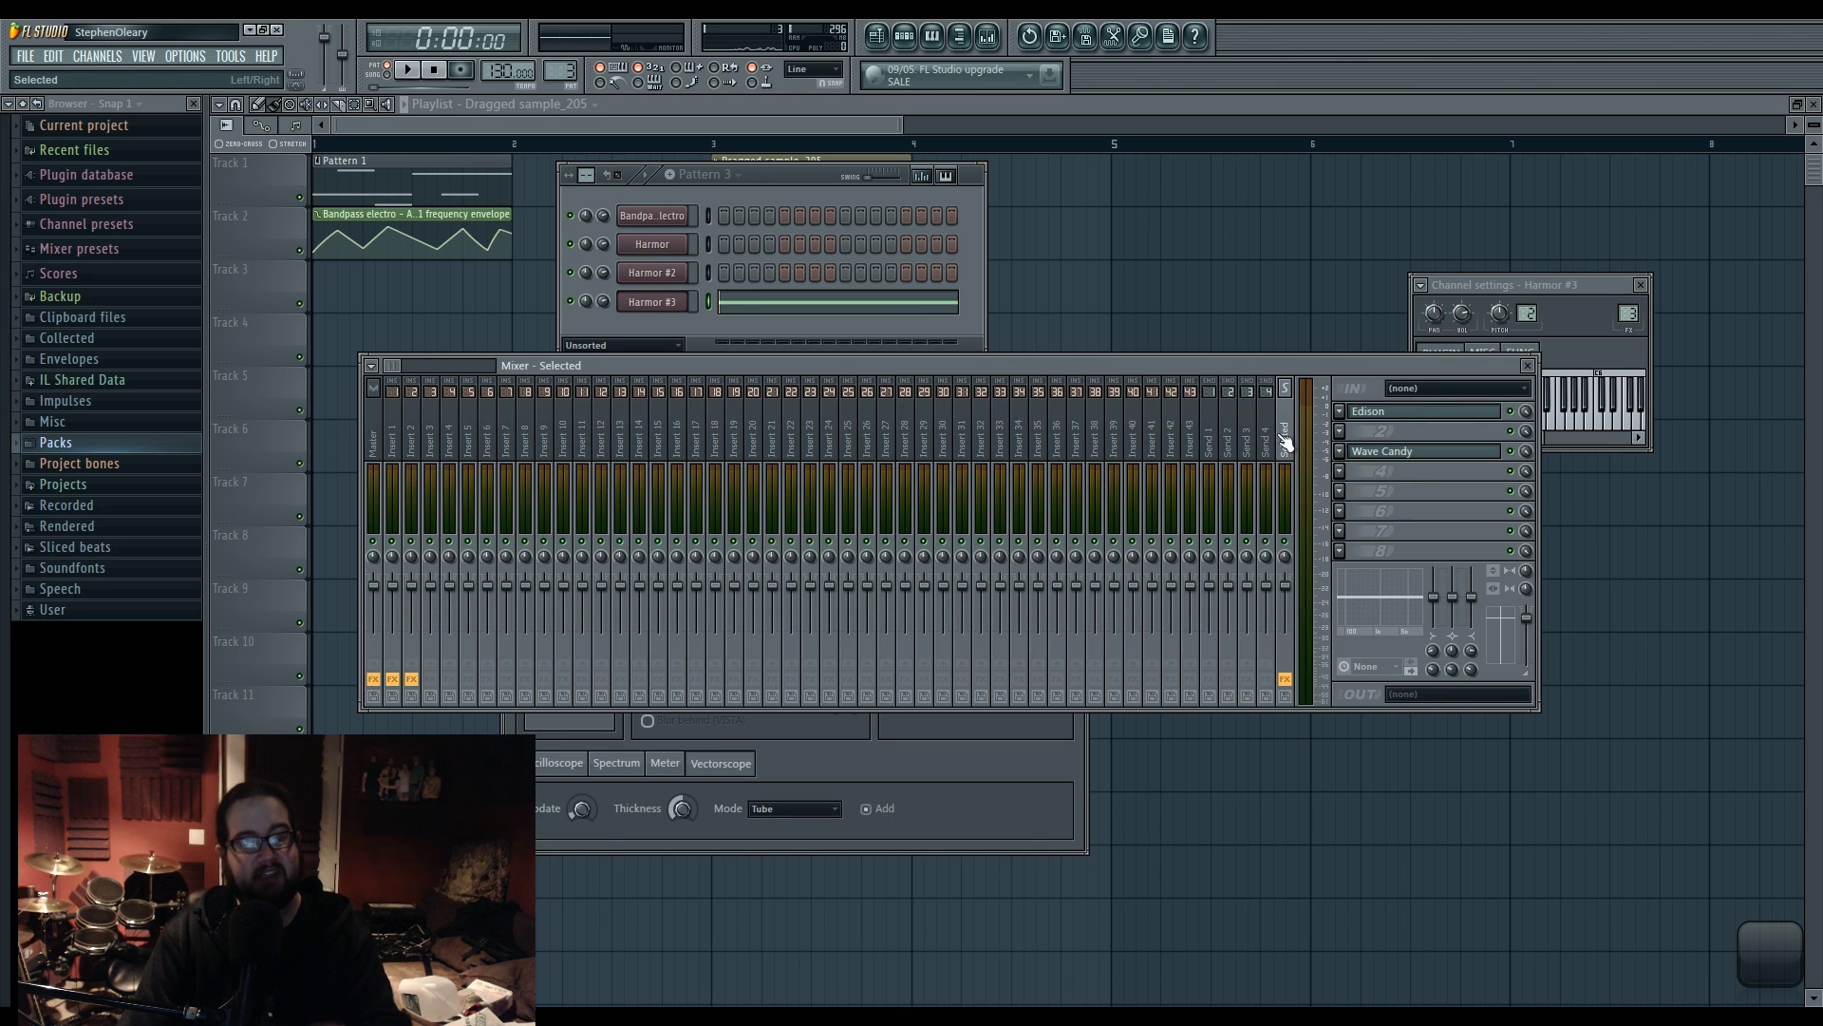
{"action": "left_click", "coordinate": [1379, 460]}
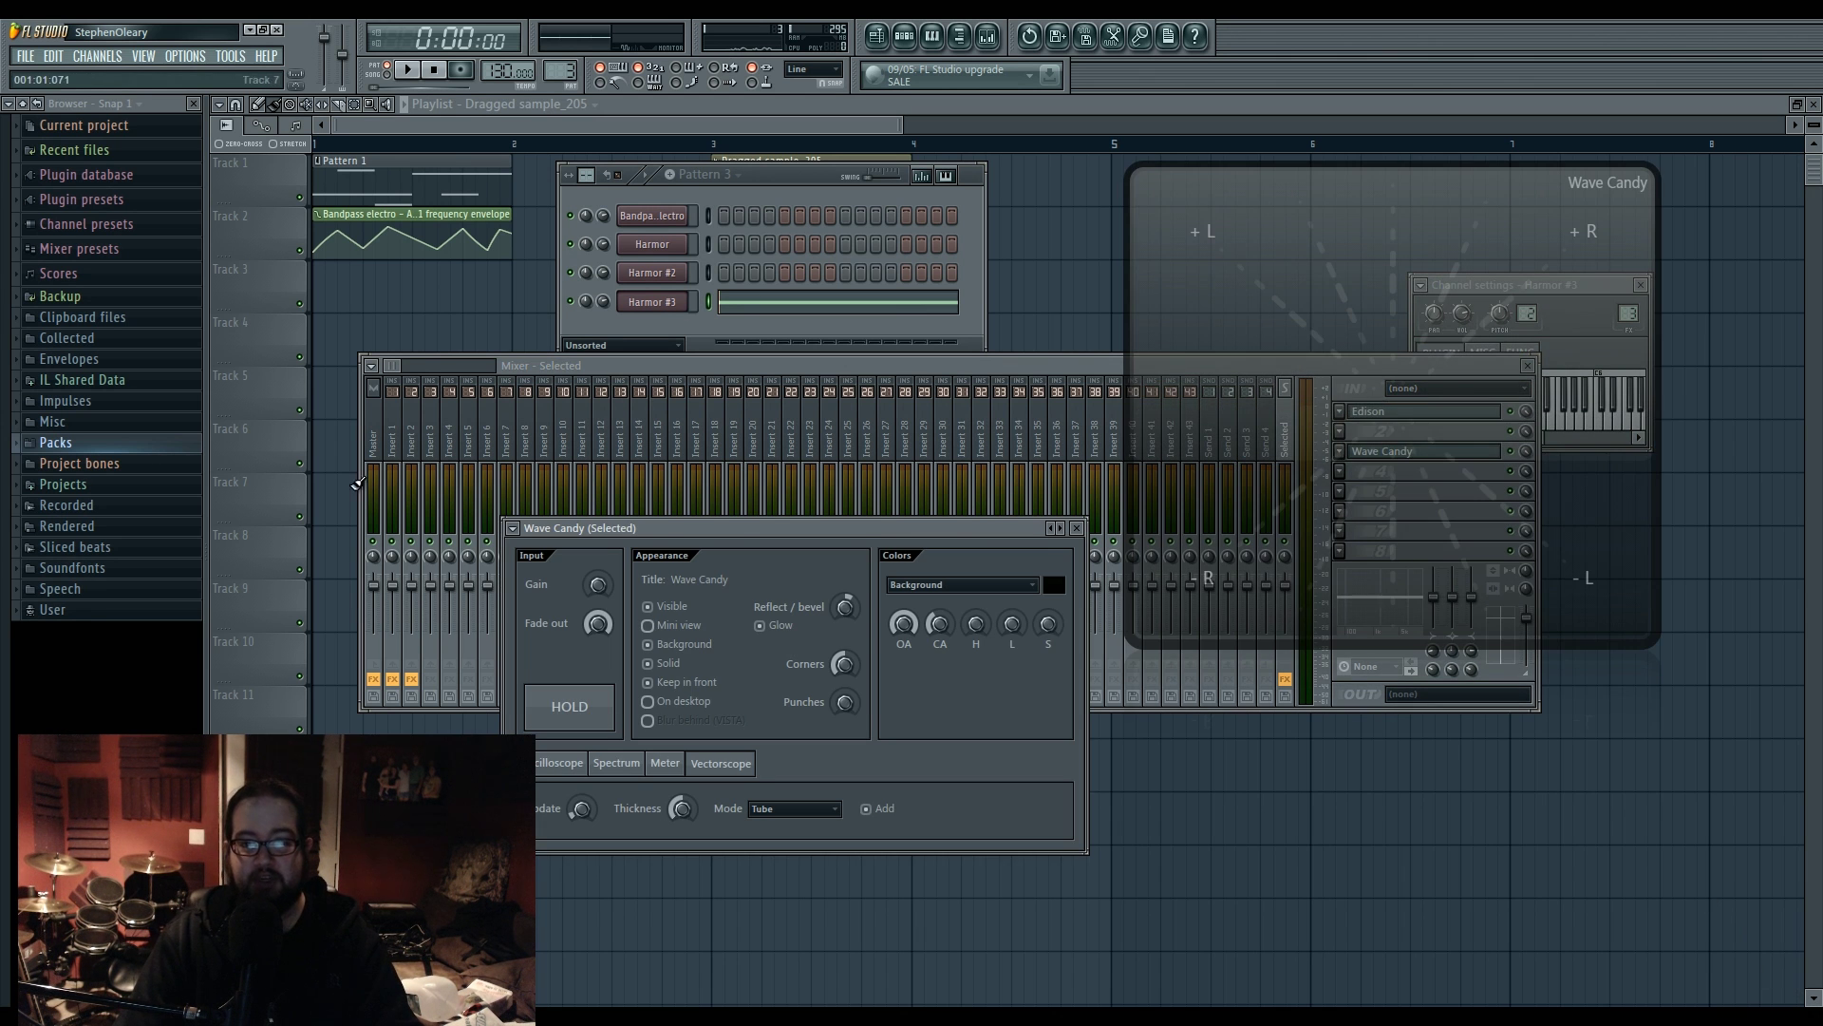
{"action": "left_click", "coordinate": [490, 443]}
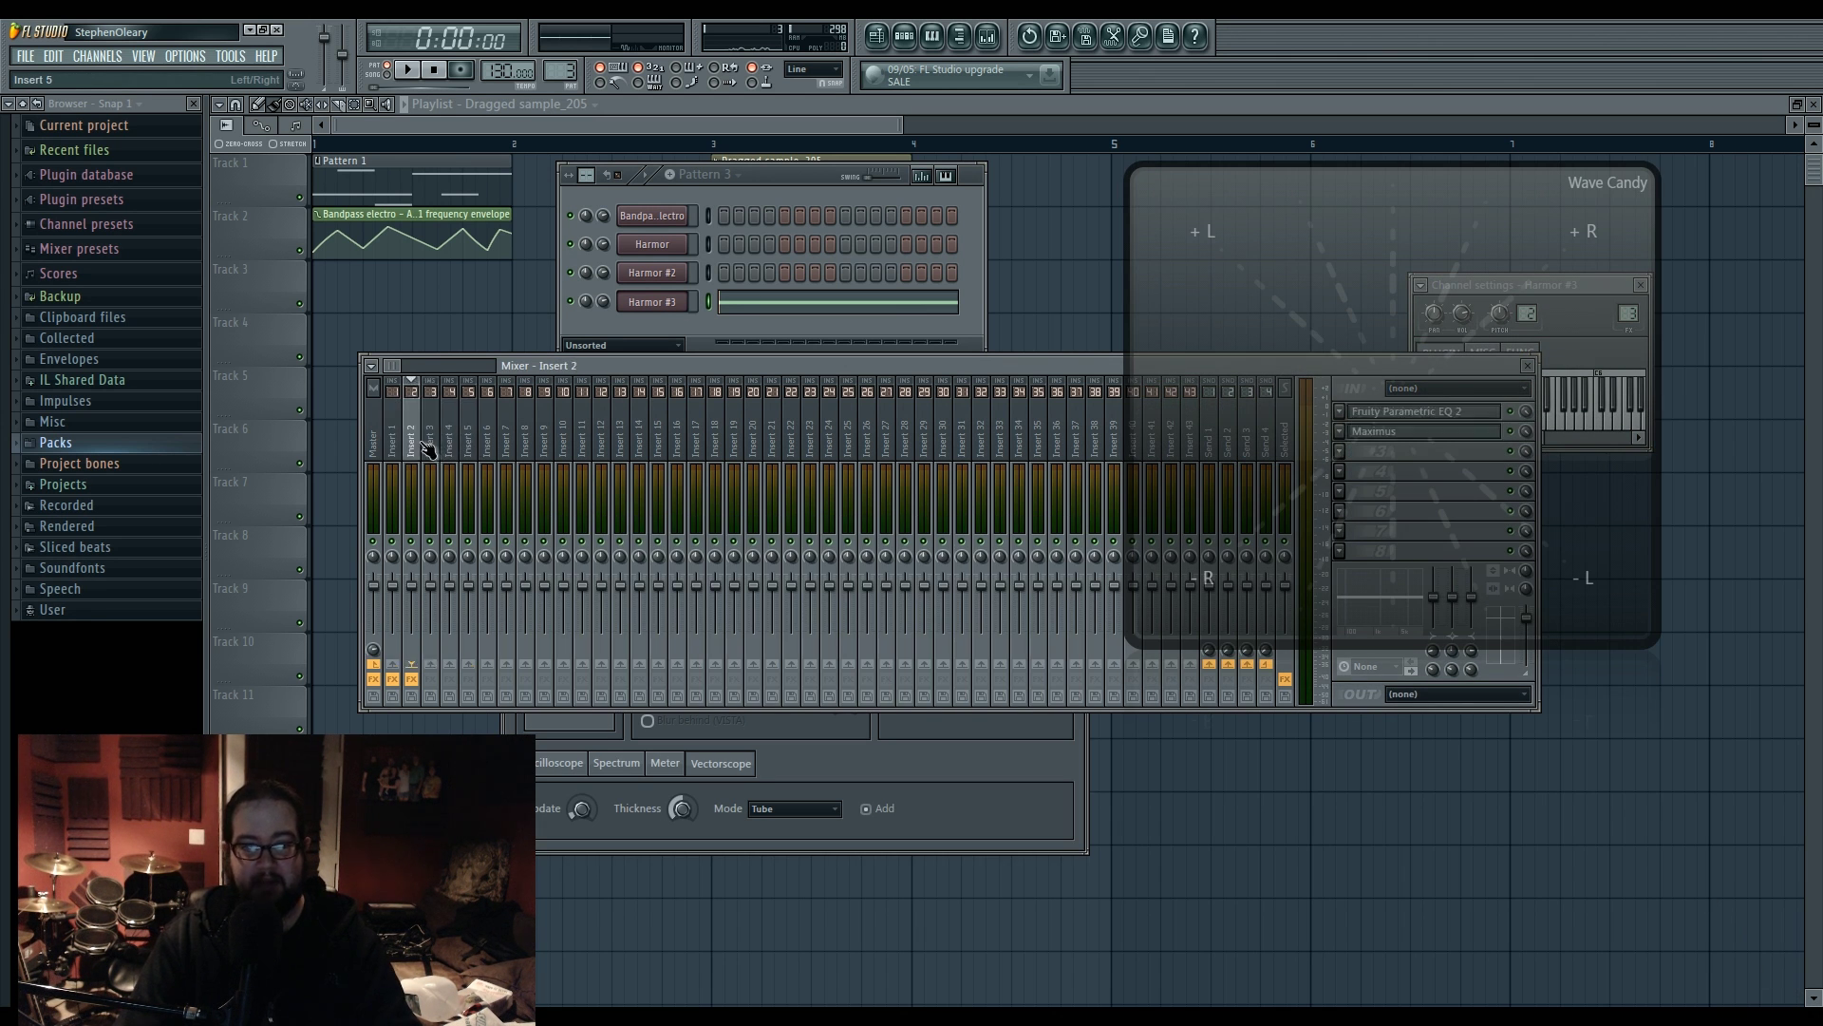
{"action": "left_click", "coordinate": [432, 448]}
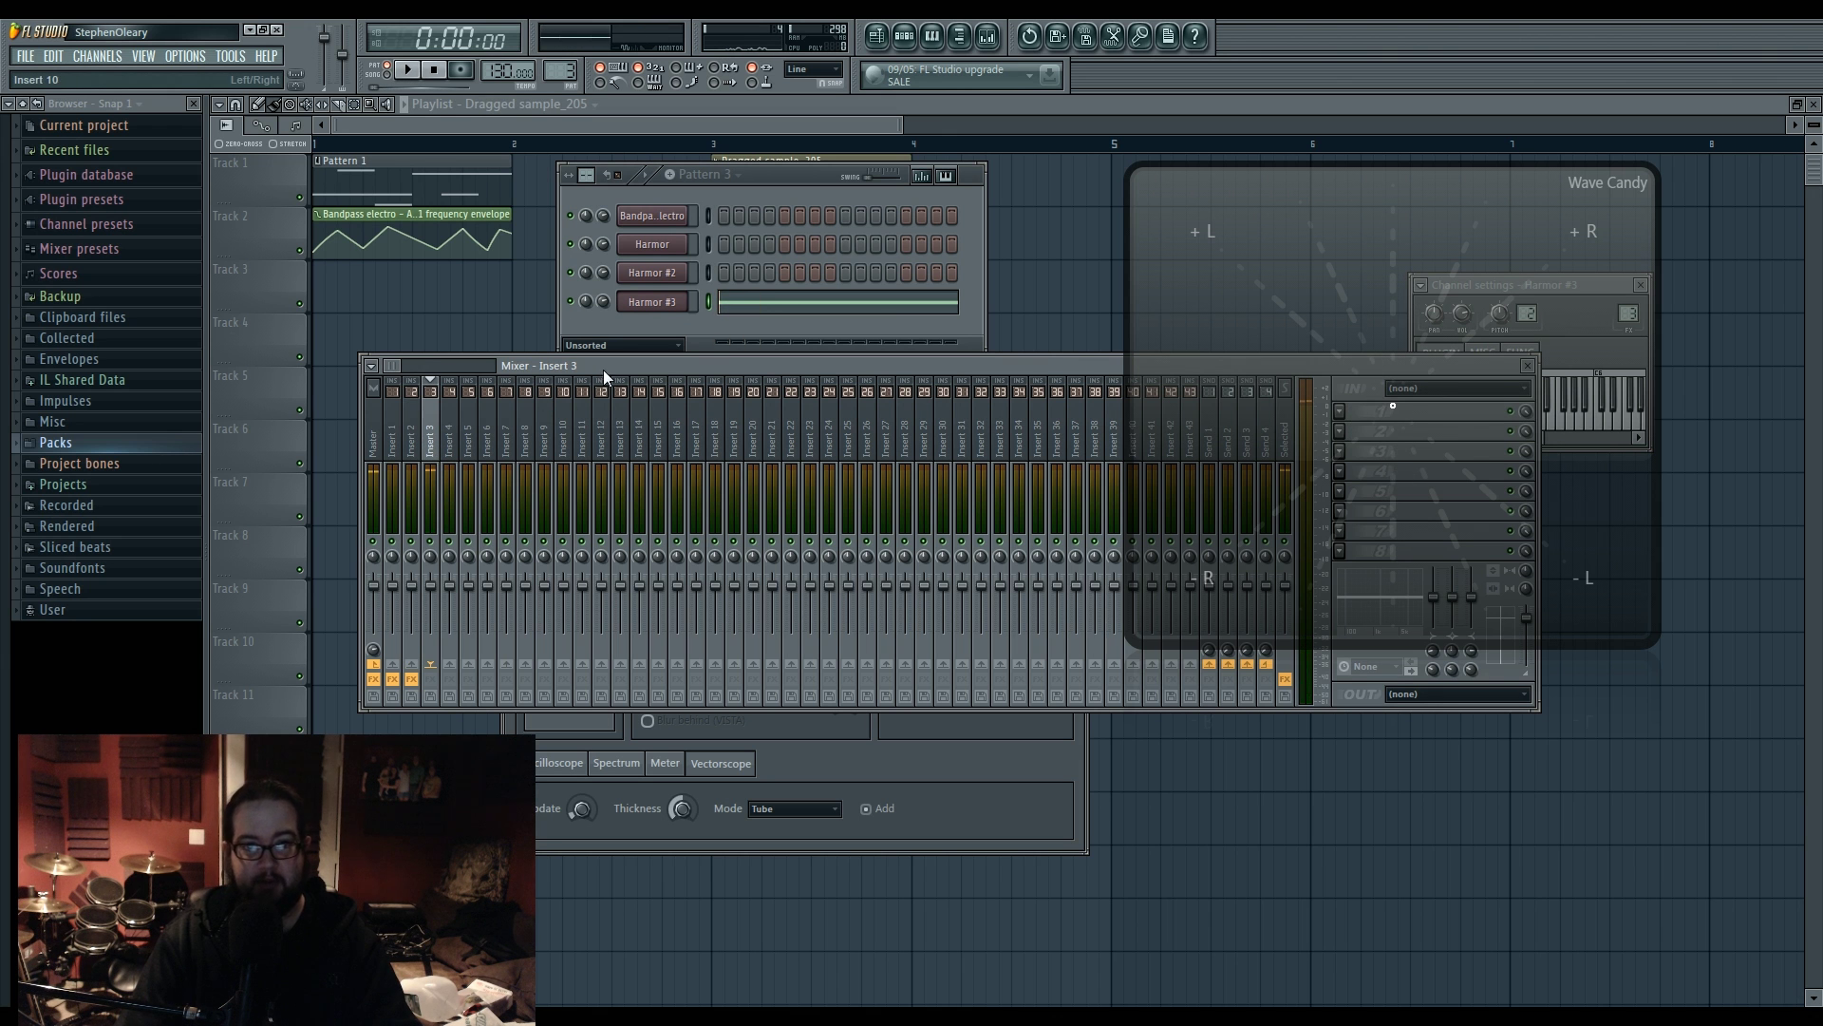
Step: Play Pattern 2 on Insert 2, then Pattern 1 on Insert 1, for the vectorscope
{"action": "key", "text": "KP_Subtract"}
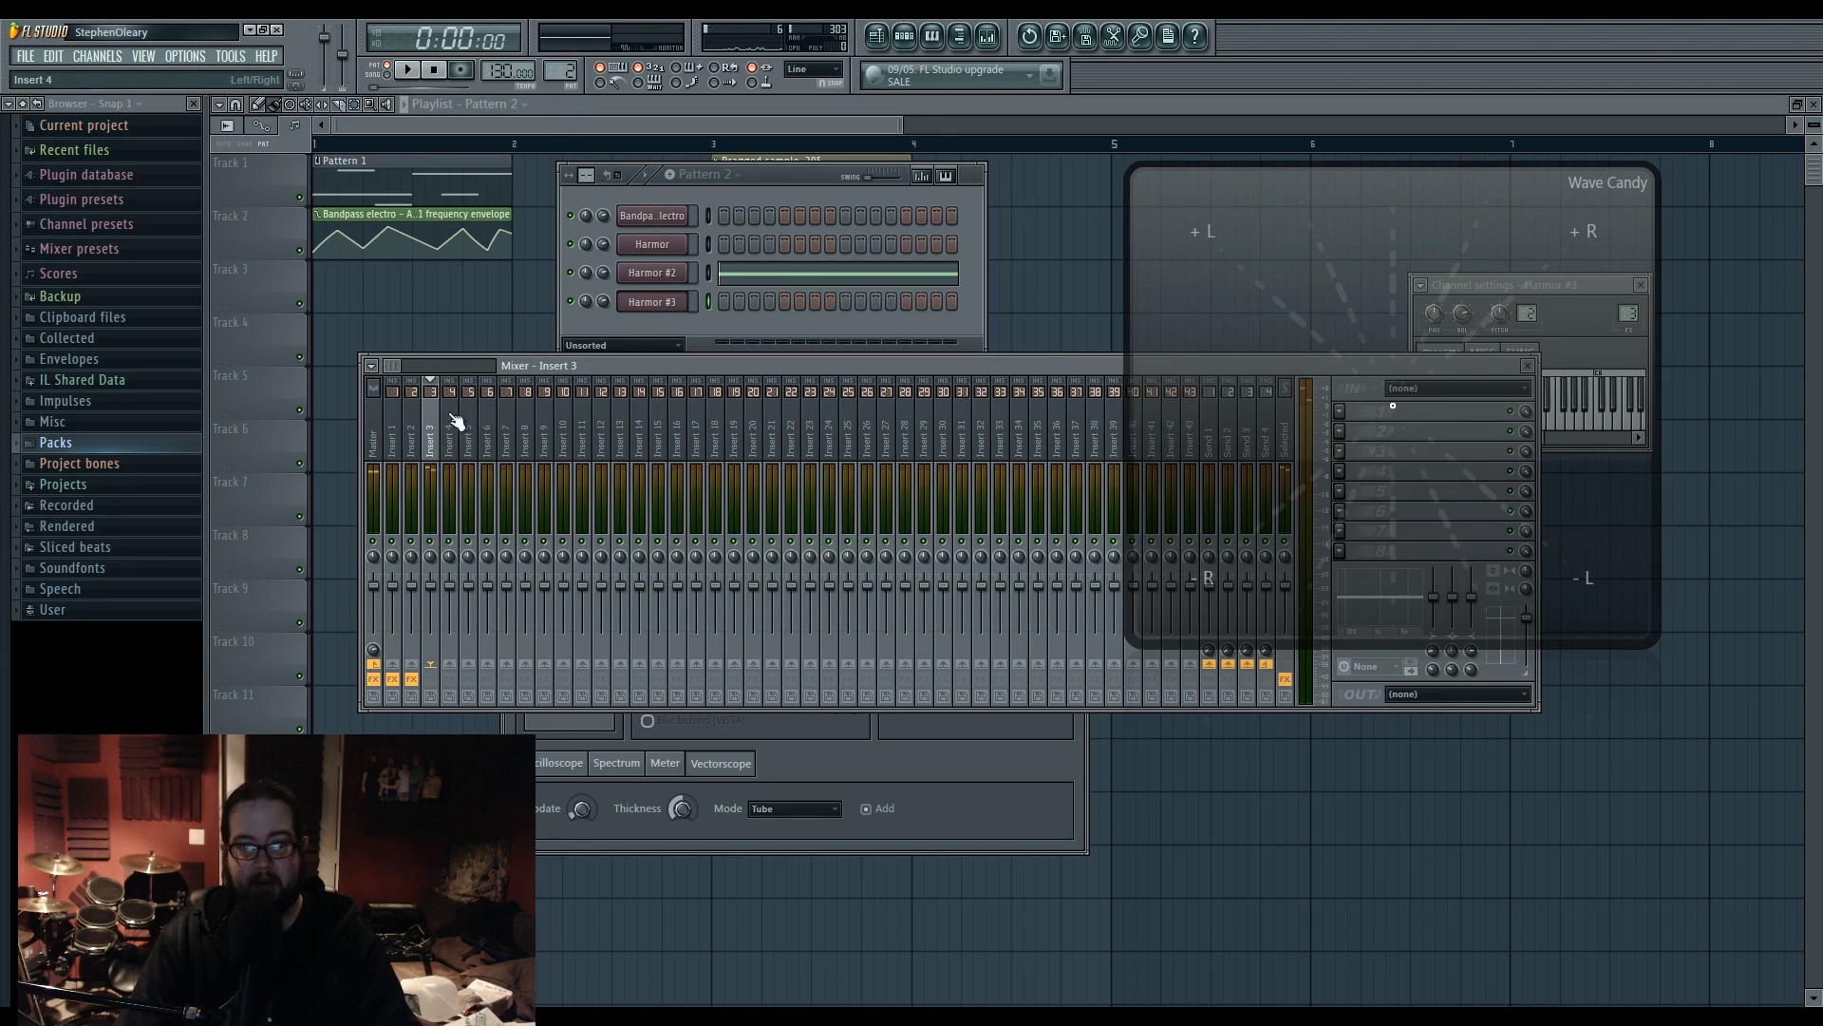
{"action": "left_click", "coordinate": [411, 428]}
{"action": "key", "text": "space"}
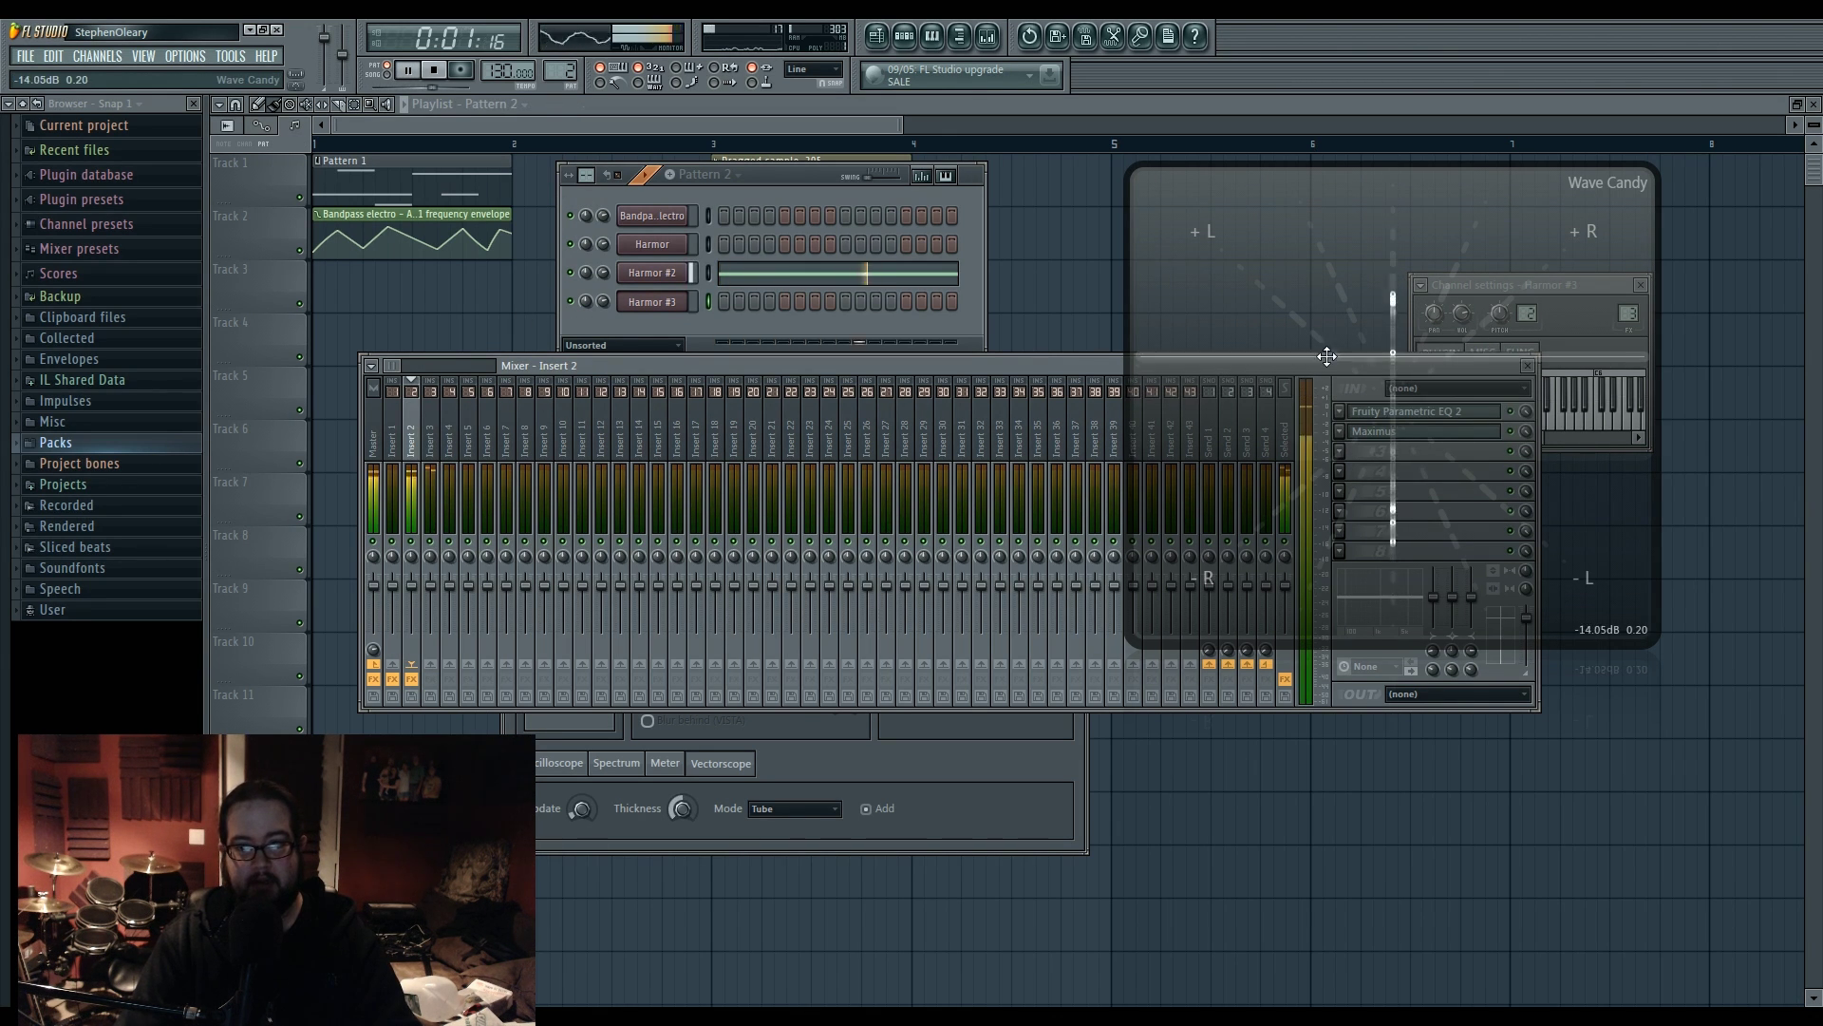
{"action": "key", "text": "space"}
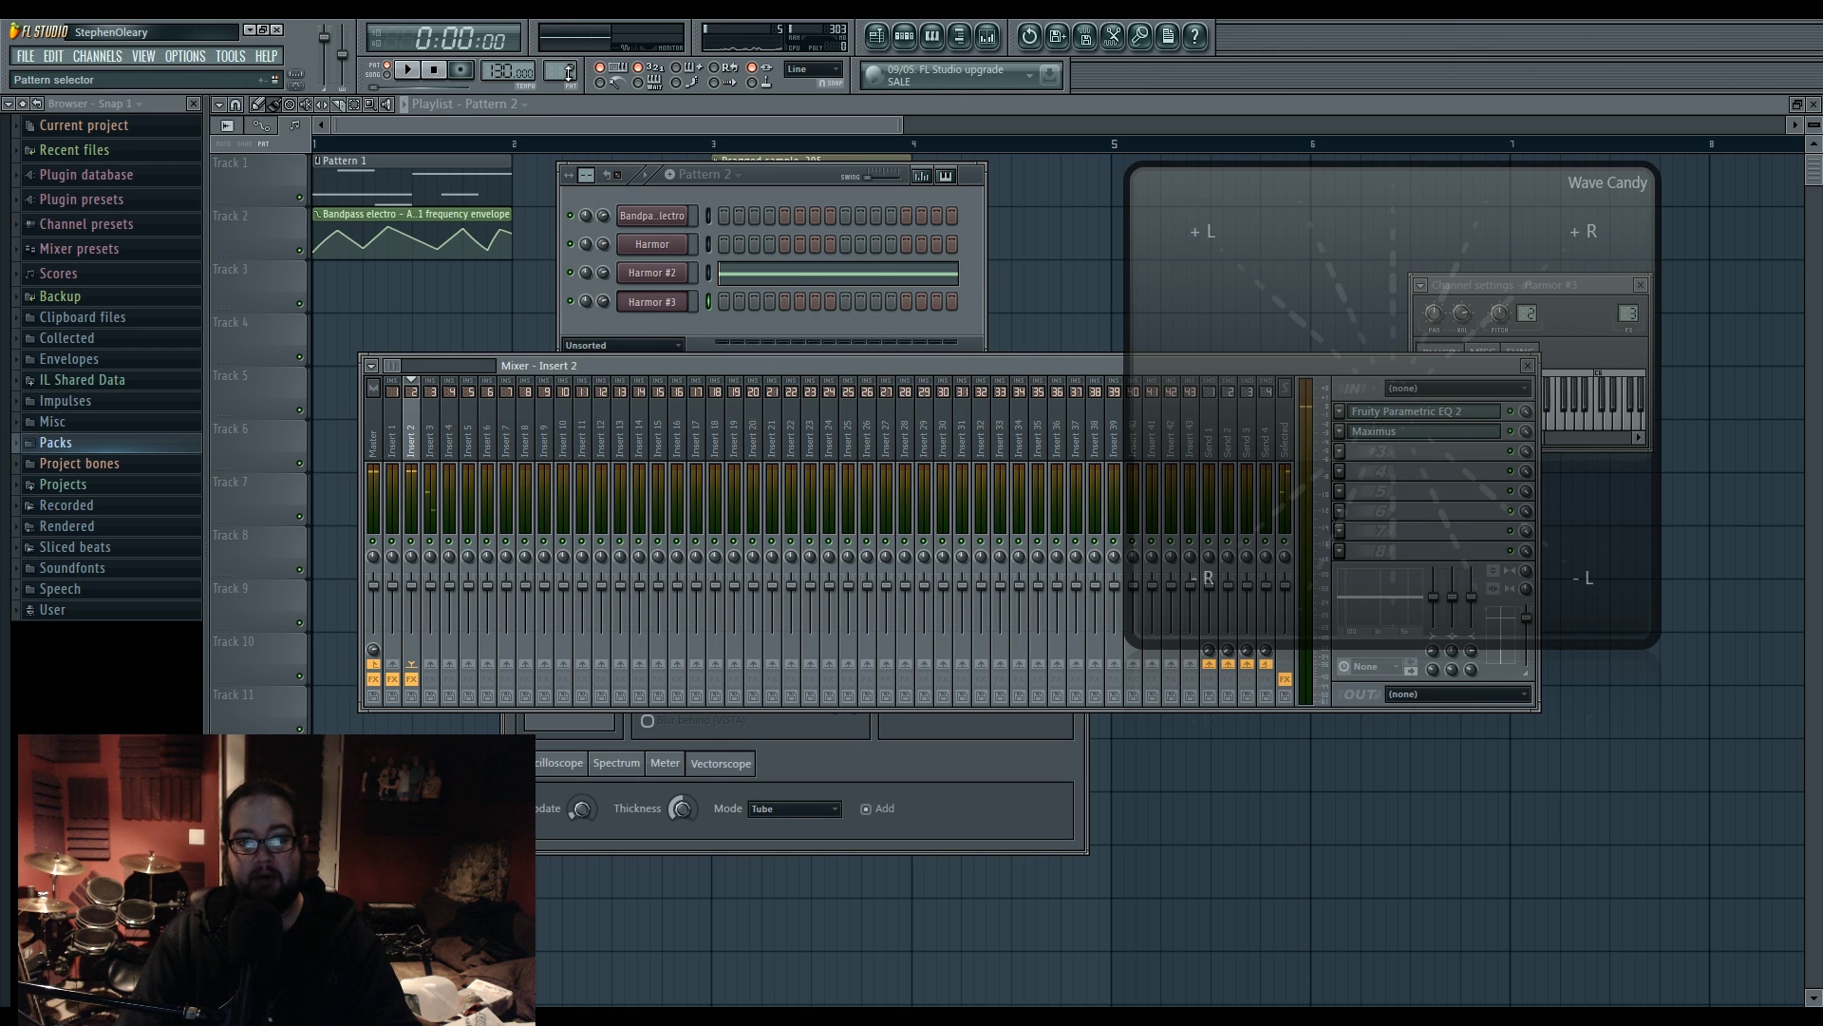
{"action": "scroll", "coordinate": [568, 72], "scroll_direction": "down", "scroll_amount": 1}
{"action": "left_click", "coordinate": [392, 428]}
{"action": "key", "text": "space"}
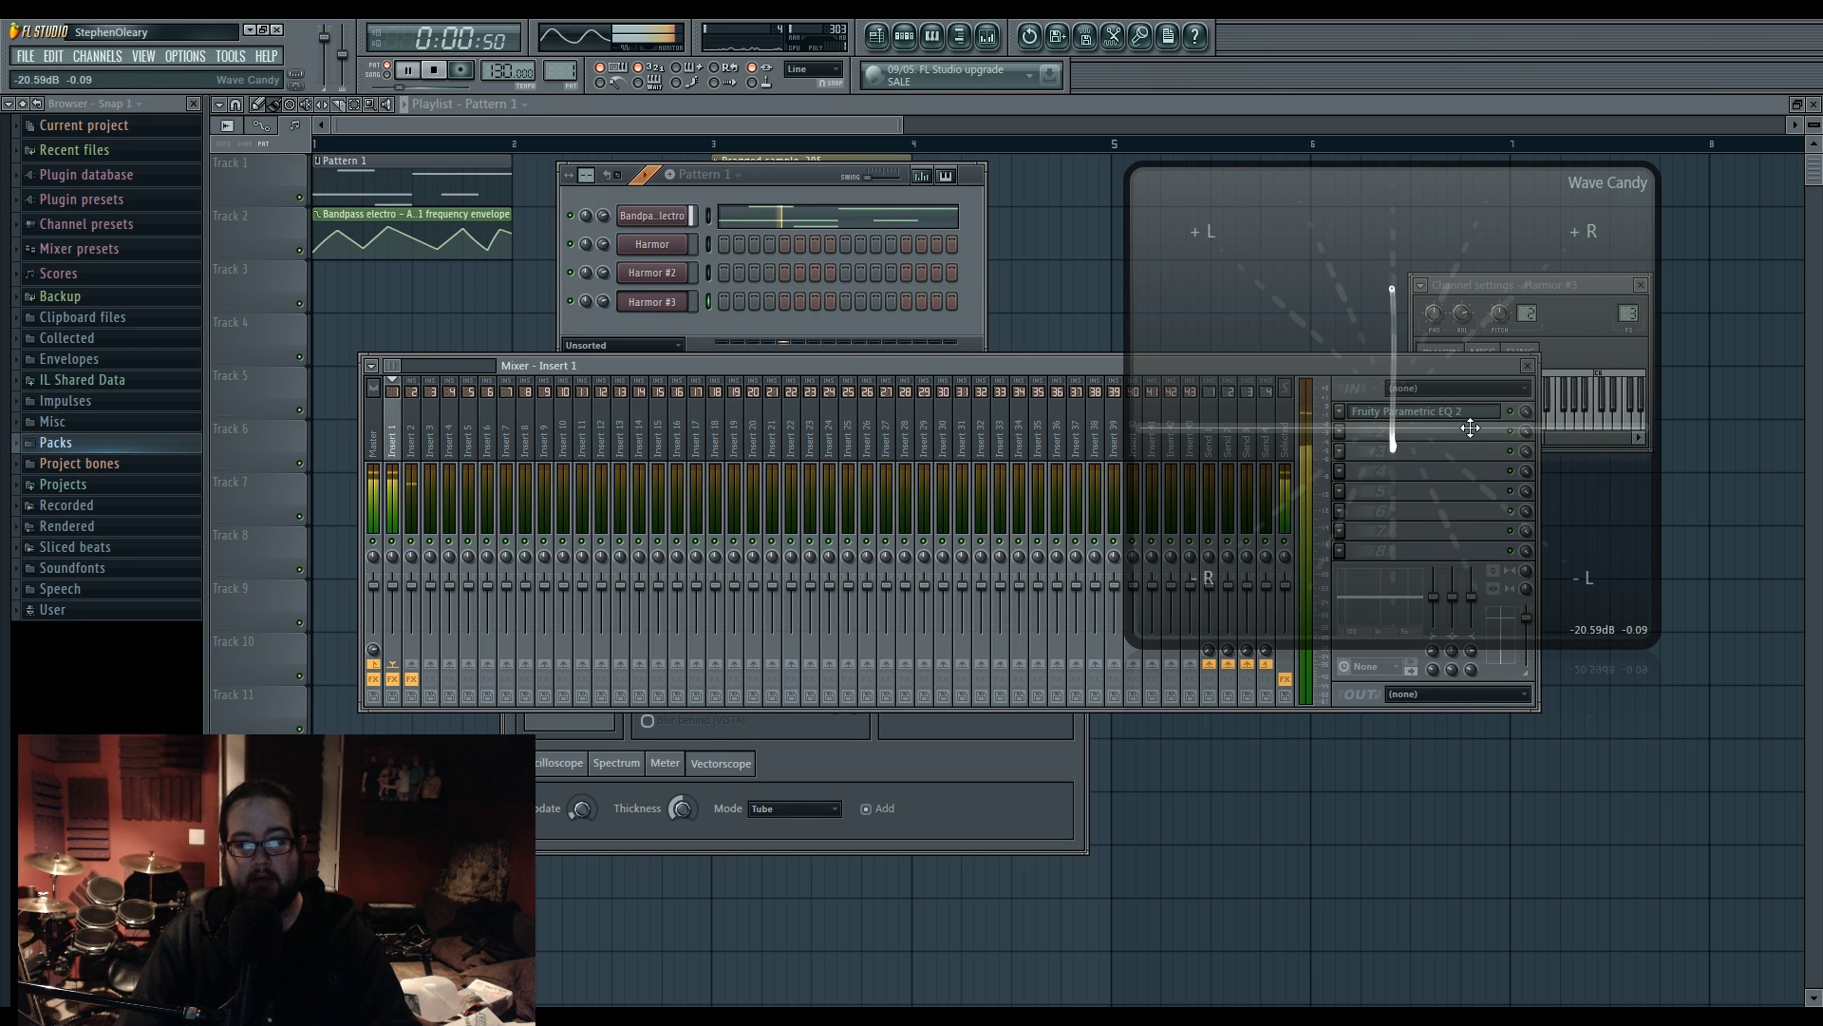
{"action": "left_click", "coordinate": [435, 72]}
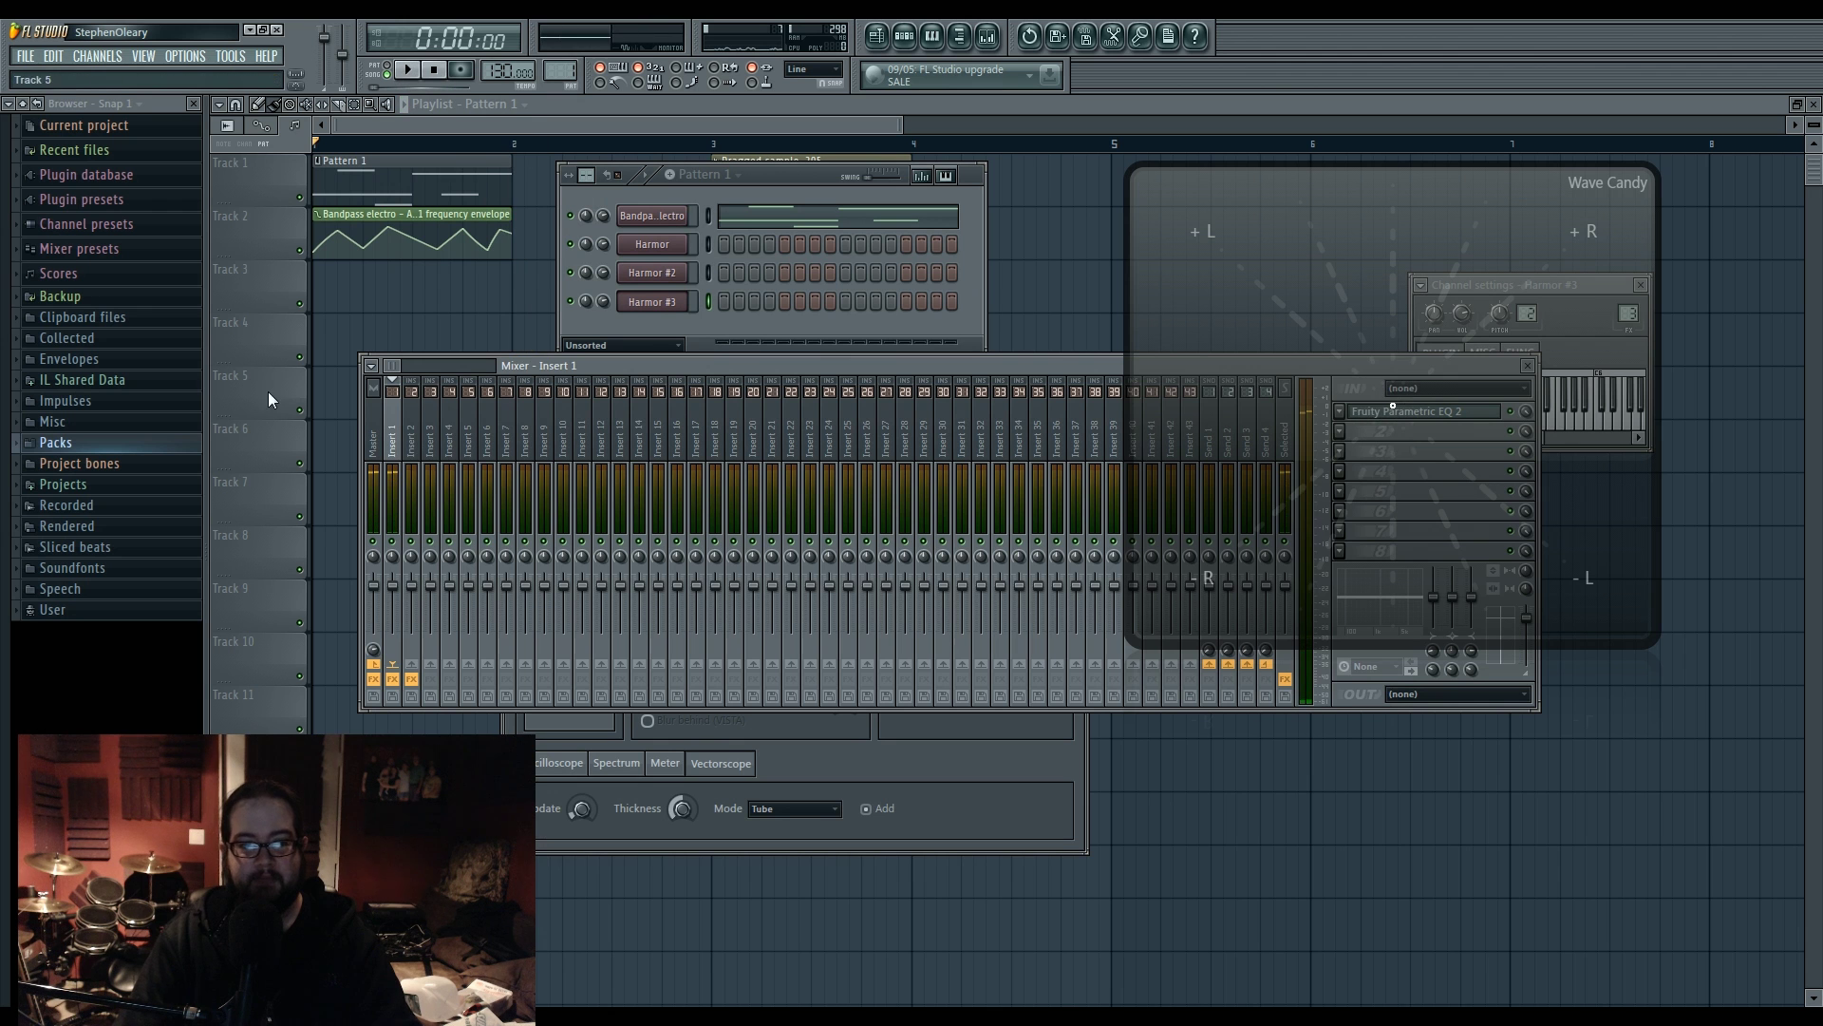